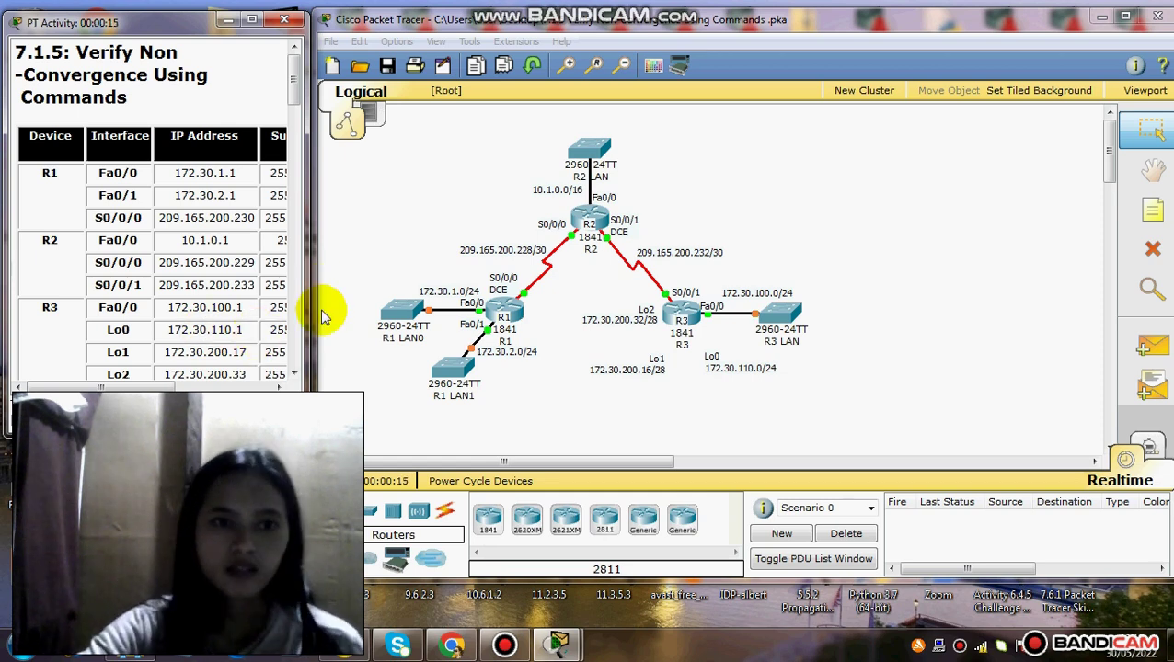
Arrange the activity instructions window and the network topology window side by side, widening the instructions so more table columns show.
{"action": "left_click_drag", "start_coordinate": [312, 315], "coordinate": [412, 319]}
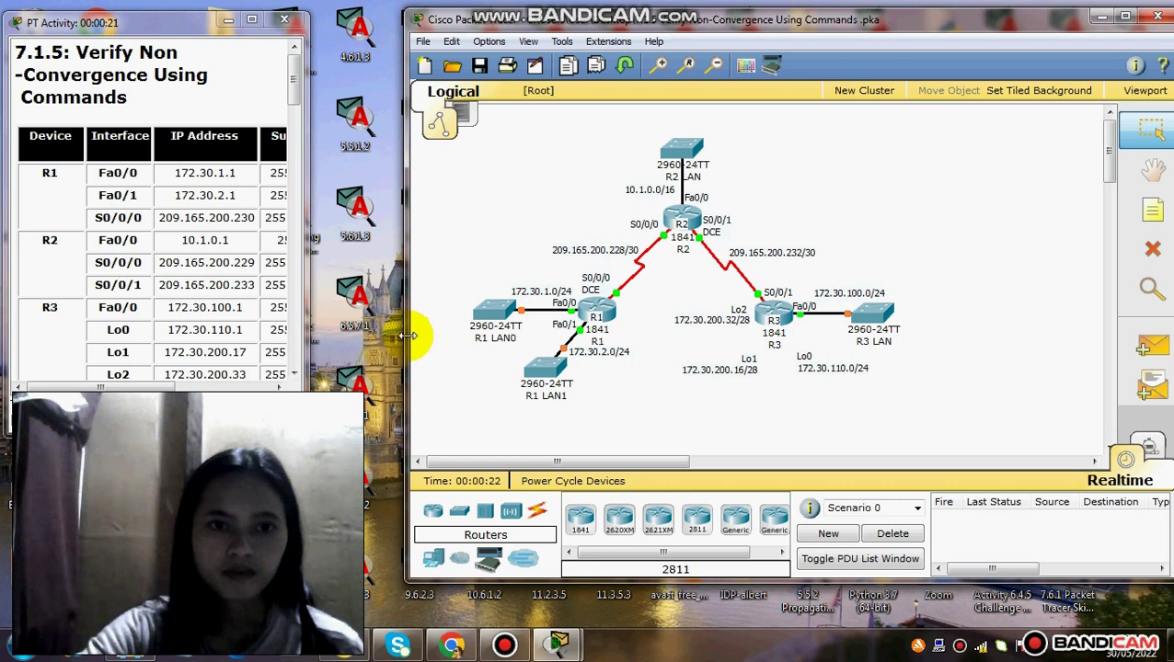
{"action": "left_click_drag", "start_coordinate": [408, 337], "coordinate": [258, 265]}
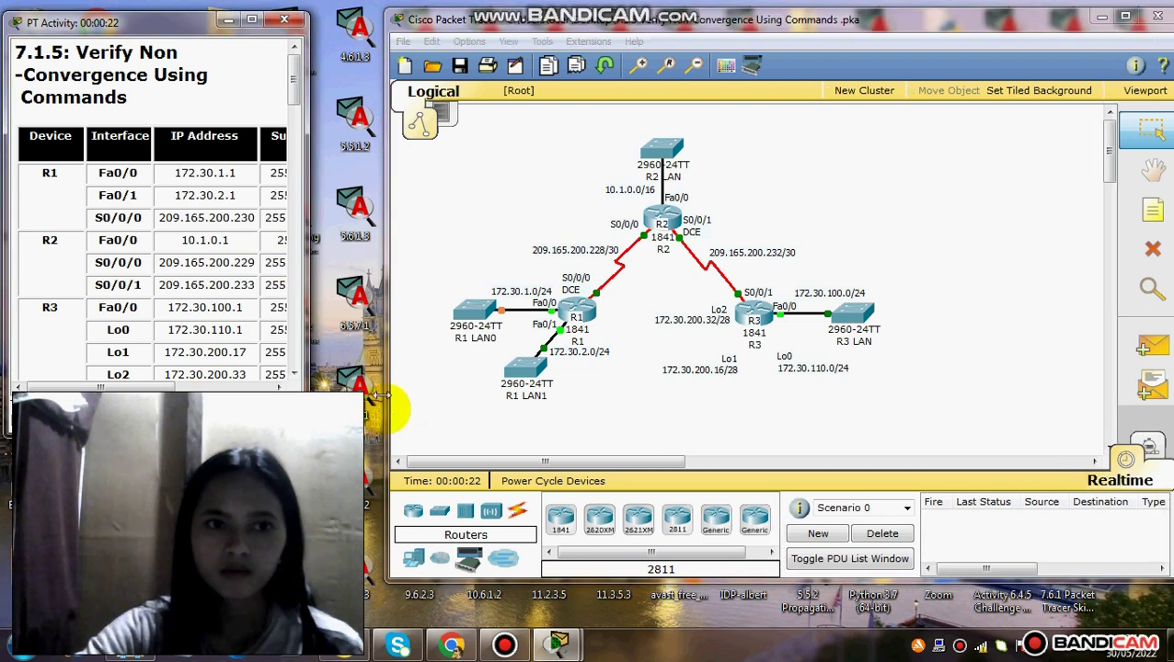
{"action": "left_click_drag", "start_coordinate": [310, 296], "coordinate": [435, 327]}
{"action": "left_click_drag", "start_coordinate": [302, 26], "coordinate": [291, 21]}
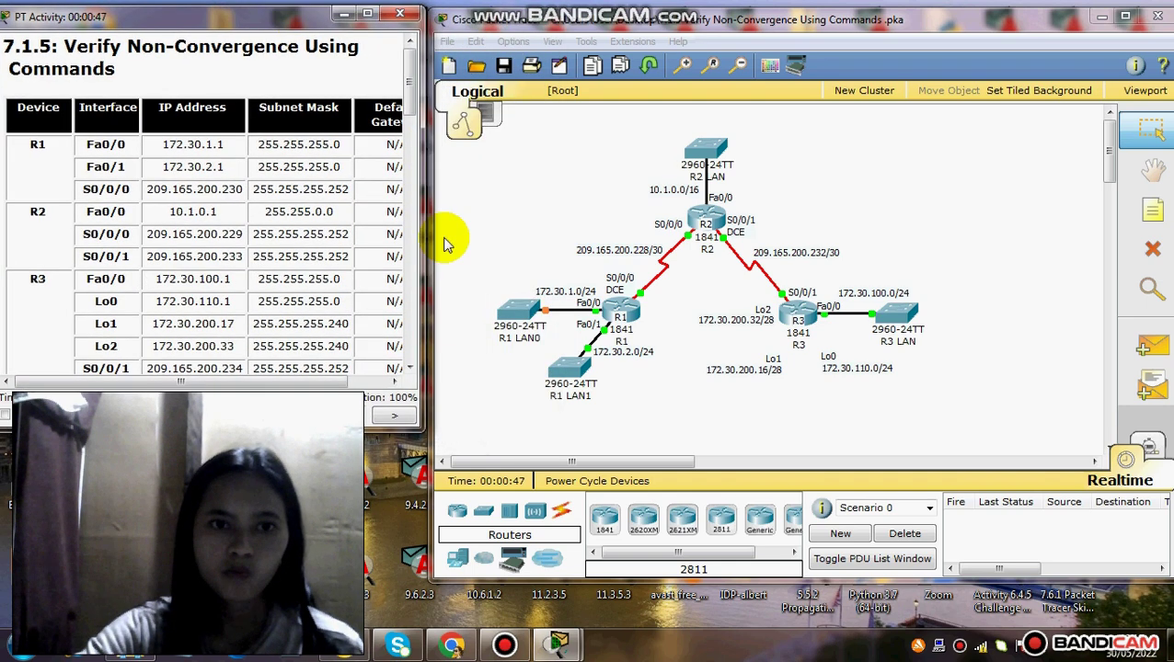
{"action": "left_click_drag", "start_coordinate": [429, 276], "coordinate": [384, 294]}
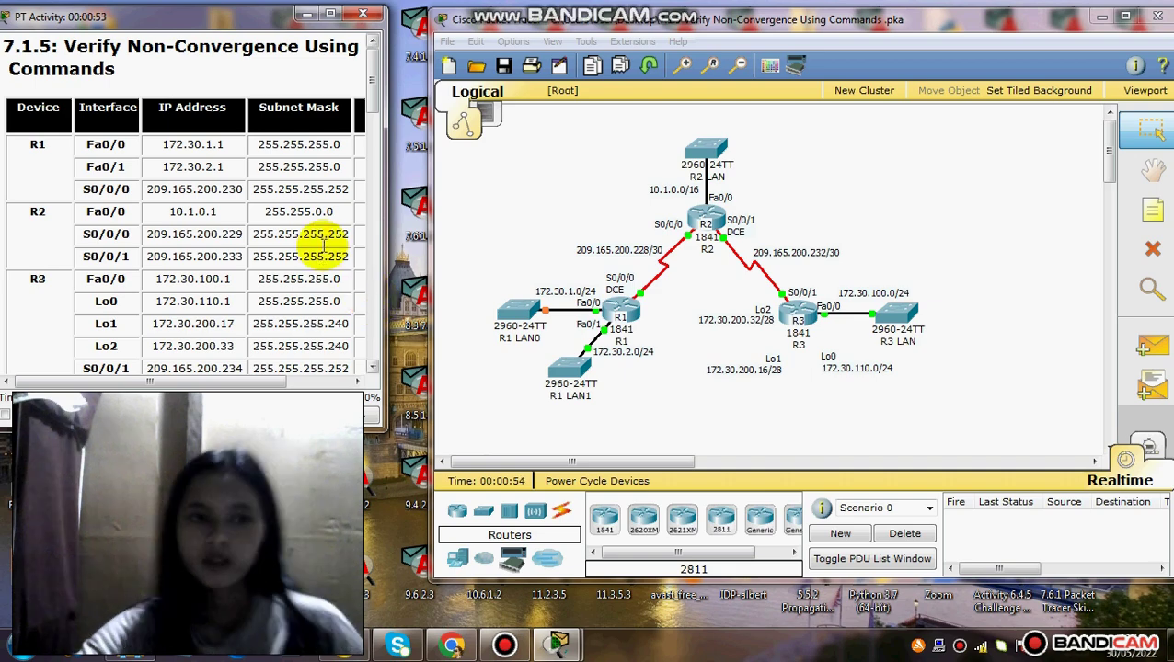
Find Task 1 in the activity instructions and start a command-line session on router R2.
{"action": "scroll", "coordinate": [321, 253], "scroll_direction": "down", "scroll_amount": 3}
{"action": "scroll", "coordinate": [321, 253], "scroll_direction": "down", "scroll_amount": 7}
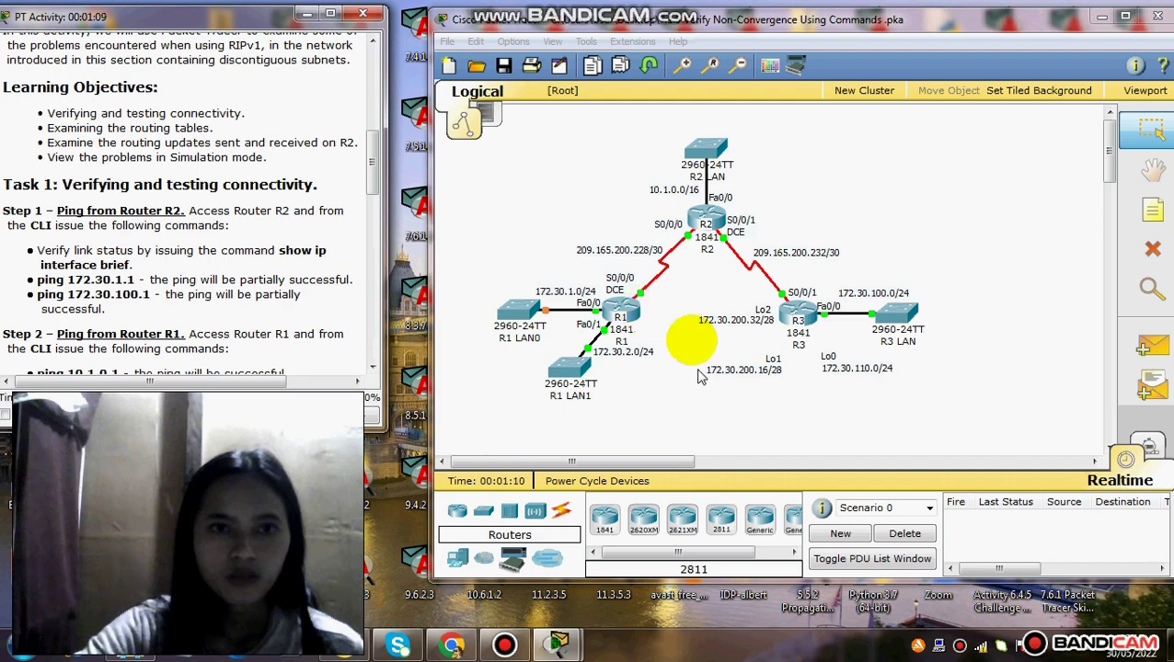
{"action": "left_click", "coordinate": [709, 215]}
{"action": "mouse_move", "coordinate": [516, 101]}
{"action": "left_mouse_down"}
{"action": "mouse_move", "coordinate": [702, 52]}
{"action": "mouse_move", "coordinate": [872, 65]}
{"action": "left_mouse_up"}
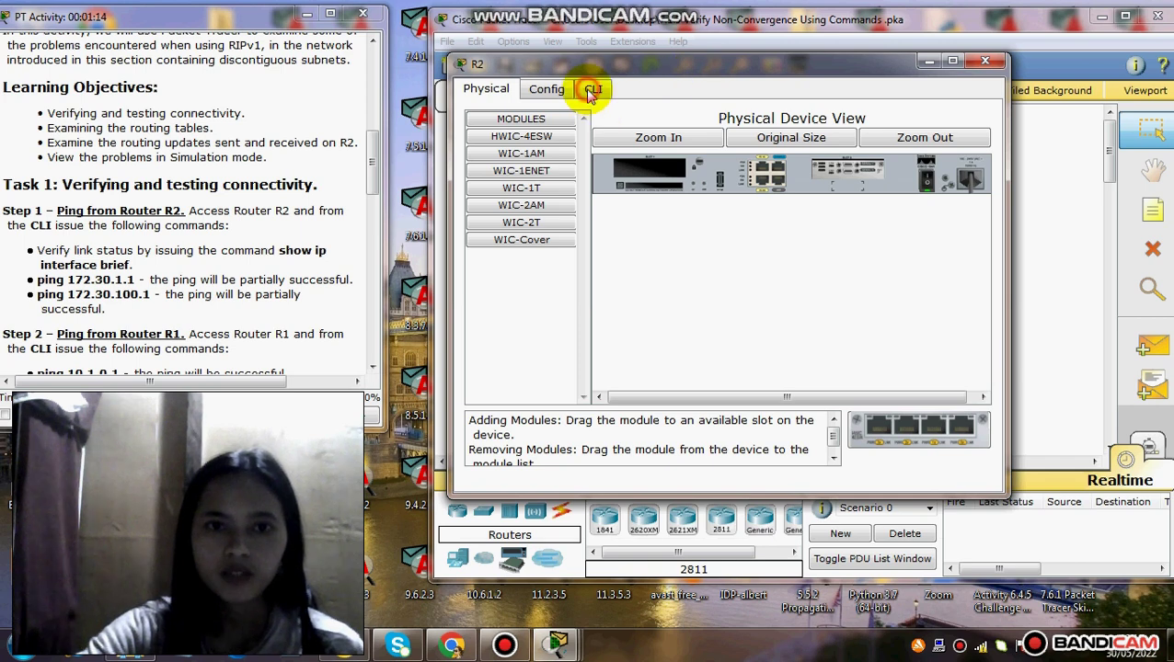
{"action": "left_click", "coordinate": [627, 78]}
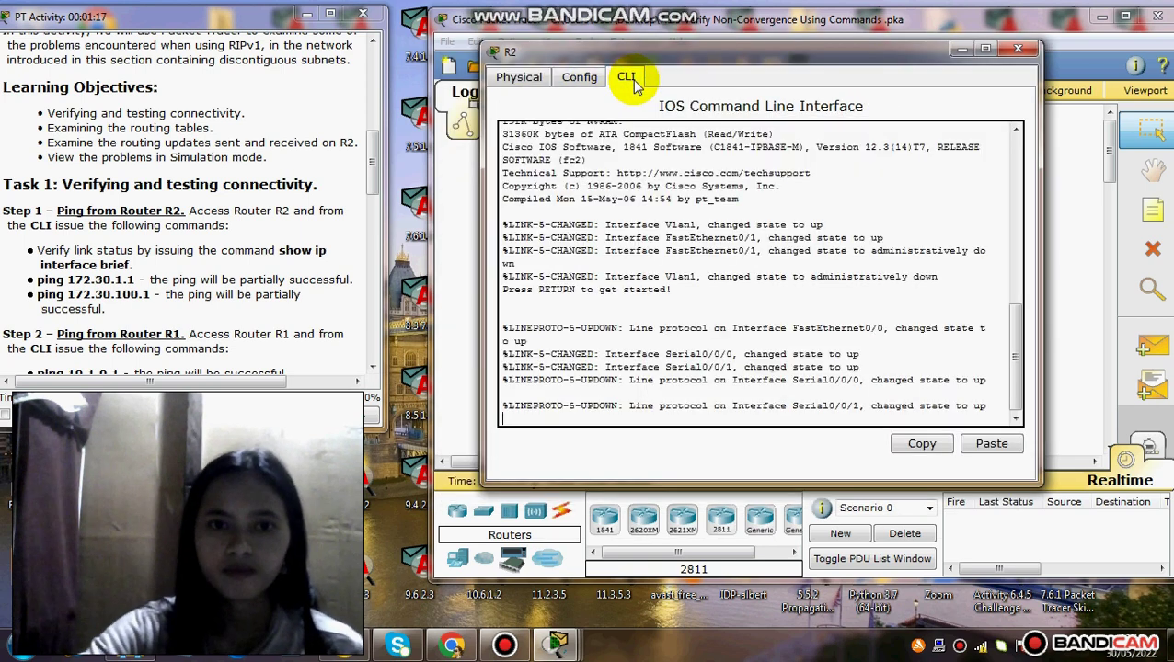
{"action": "key", "text": "Return"}
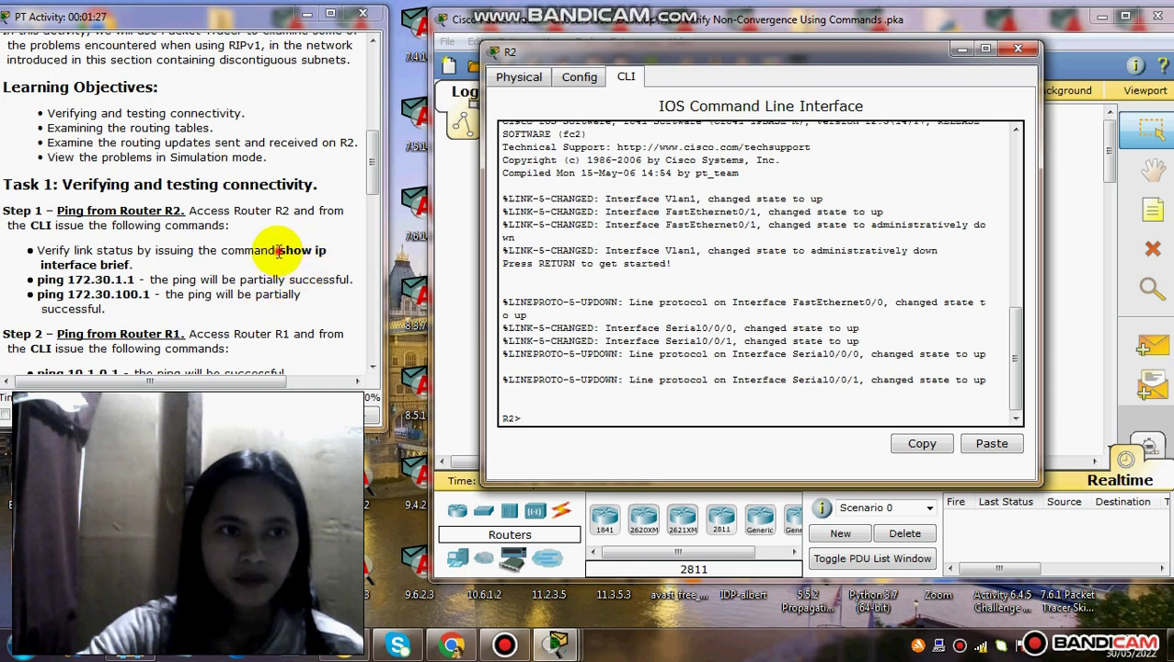
Copy the command show ip interface brief from the instructions and run it on R2 to verify link status.
{"action": "left_click_drag", "start_coordinate": [277, 252], "coordinate": [130, 264]}
{"action": "right_click", "coordinate": [119, 265]}
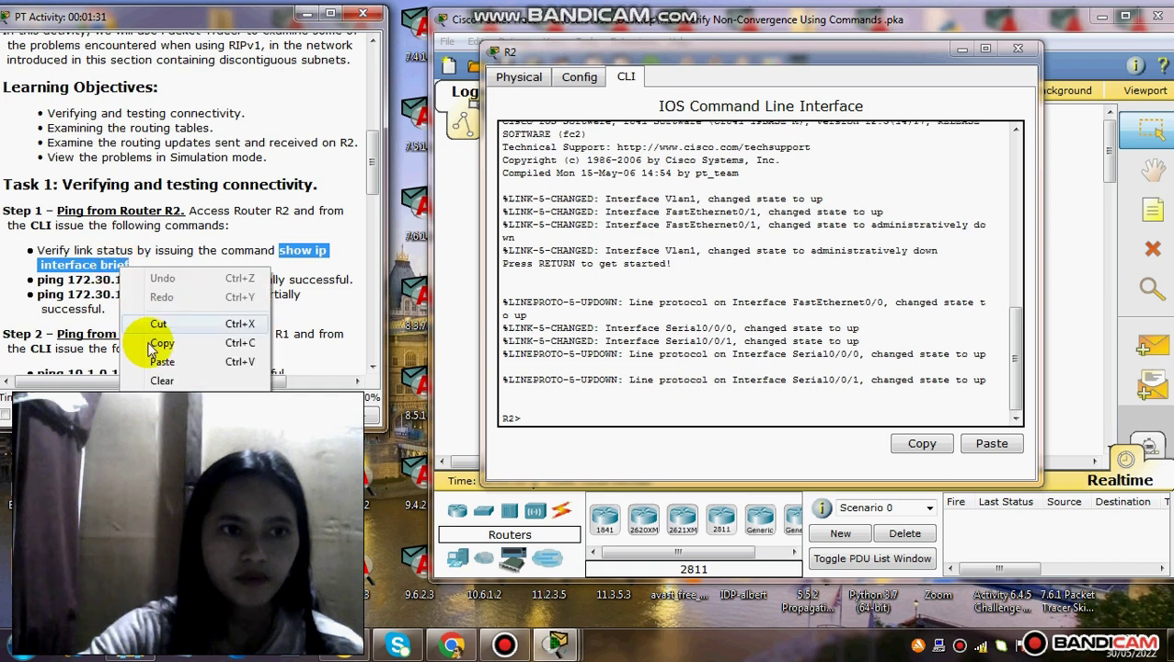
{"action": "left_click", "coordinate": [156, 339]}
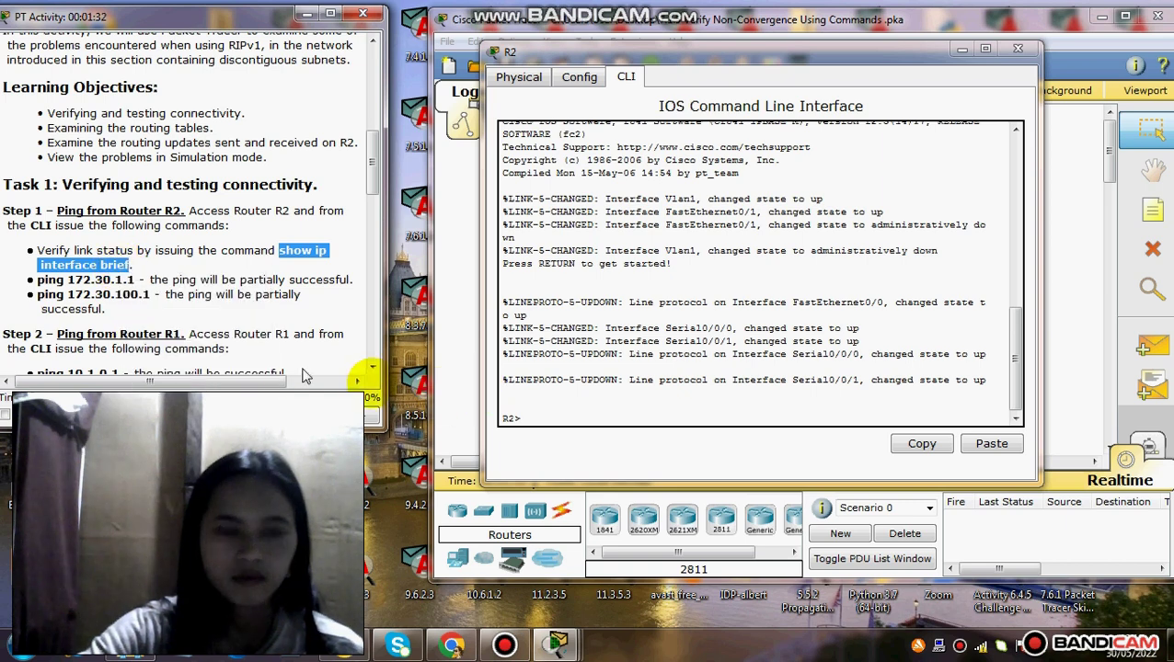
{"action": "left_click", "coordinate": [530, 420]}
{"action": "right_click", "coordinate": [534, 419]}
{"action": "left_click", "coordinate": [570, 446]}
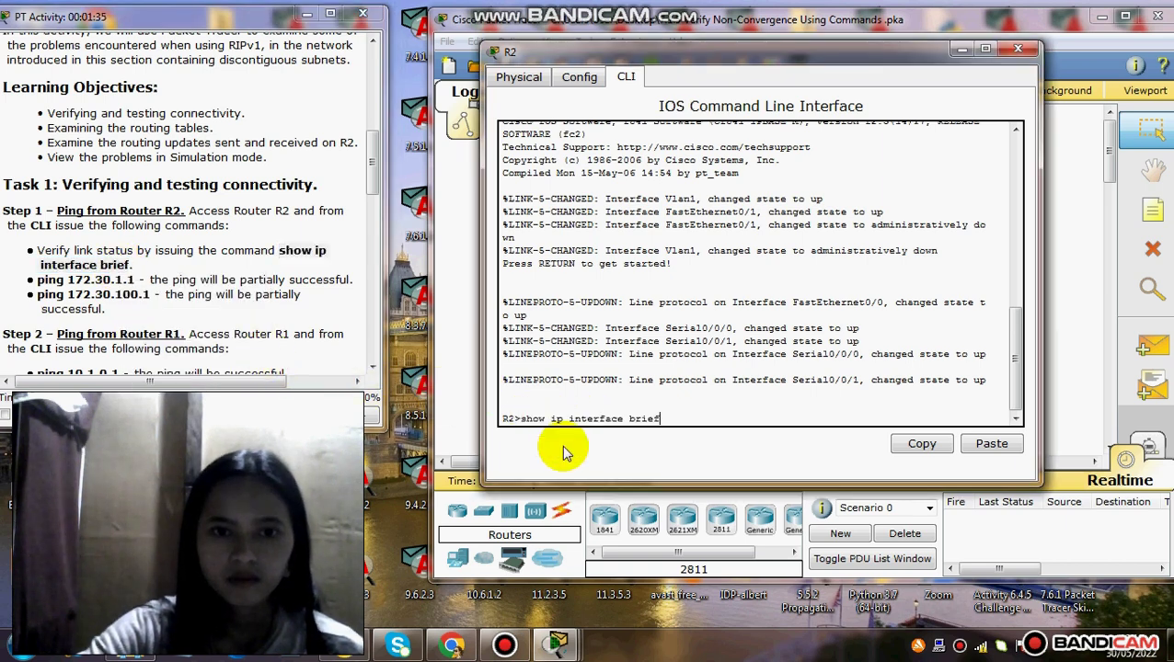
{"action": "key", "text": "Return"}
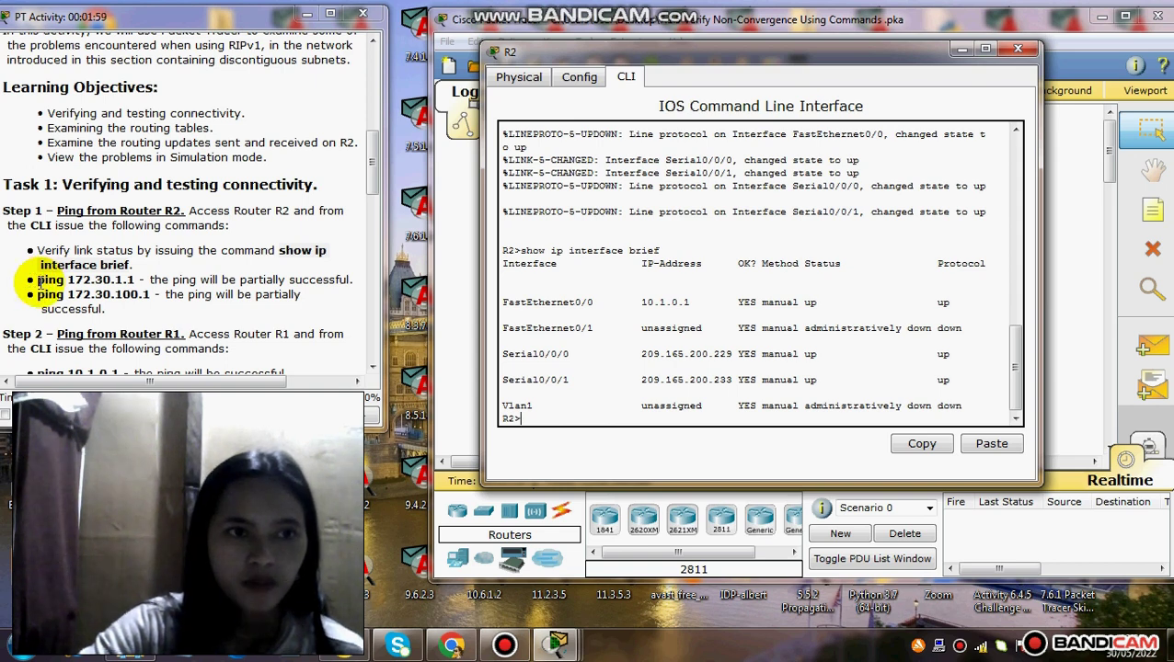
Copy ping 172.30.1.1 from Step 1 of the instructions and run it on R2.
{"action": "left_click_drag", "start_coordinate": [36, 282], "coordinate": [138, 280]}
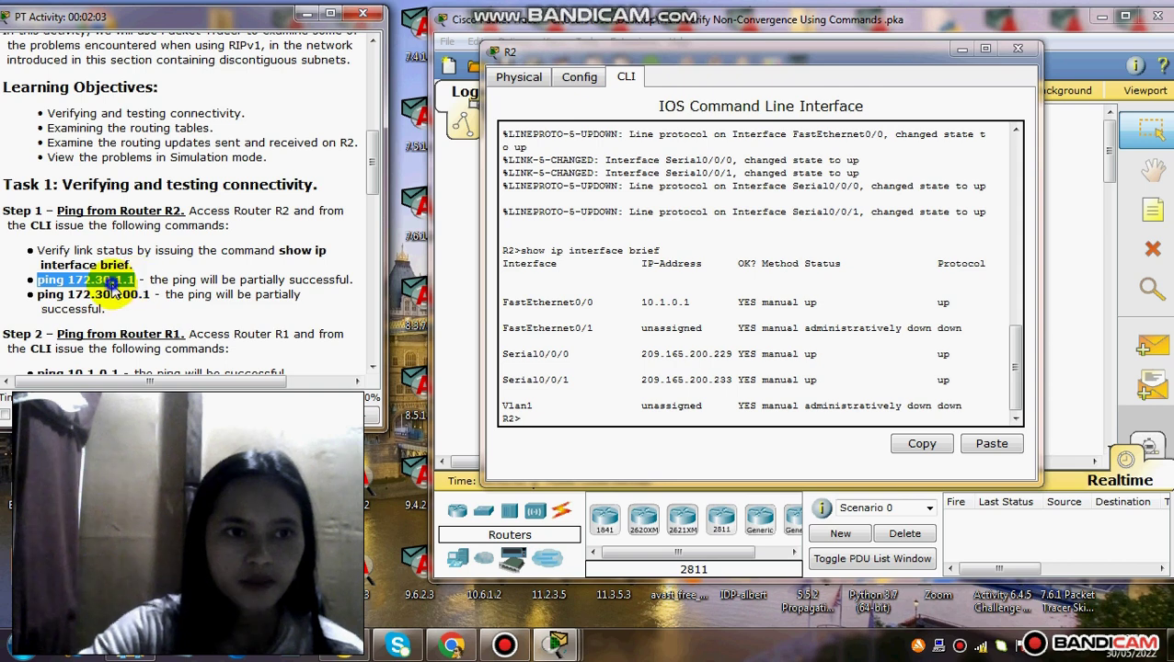
{"action": "right_click", "coordinate": [112, 288]}
{"action": "left_click", "coordinate": [157, 362]}
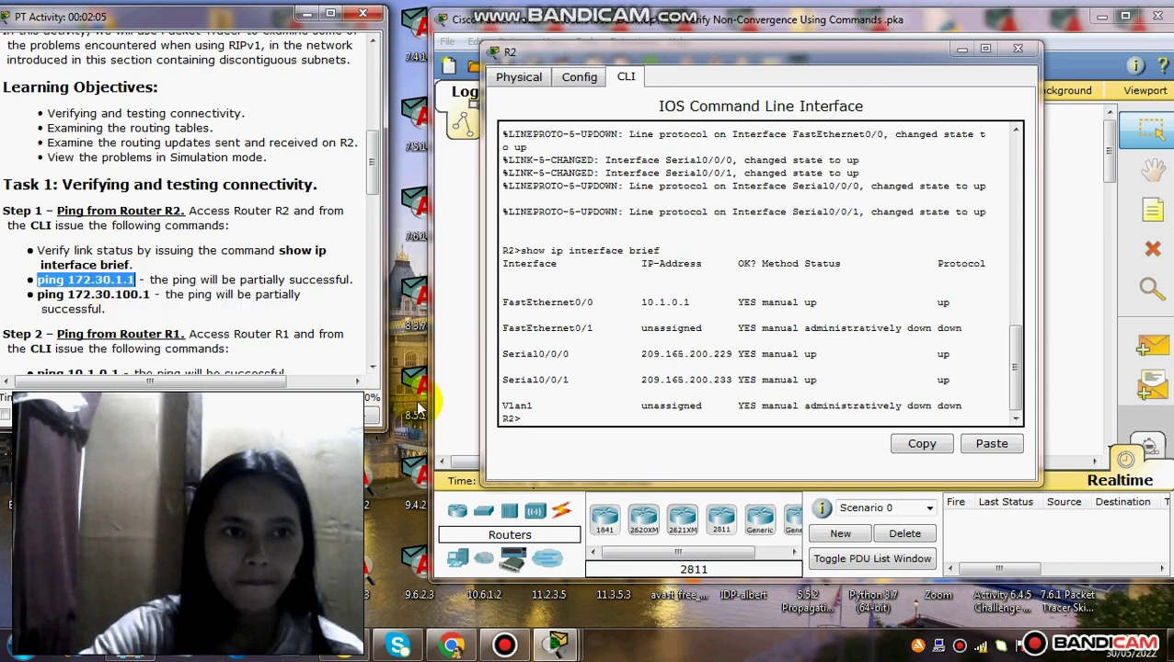
{"action": "right_click", "coordinate": [528, 424]}
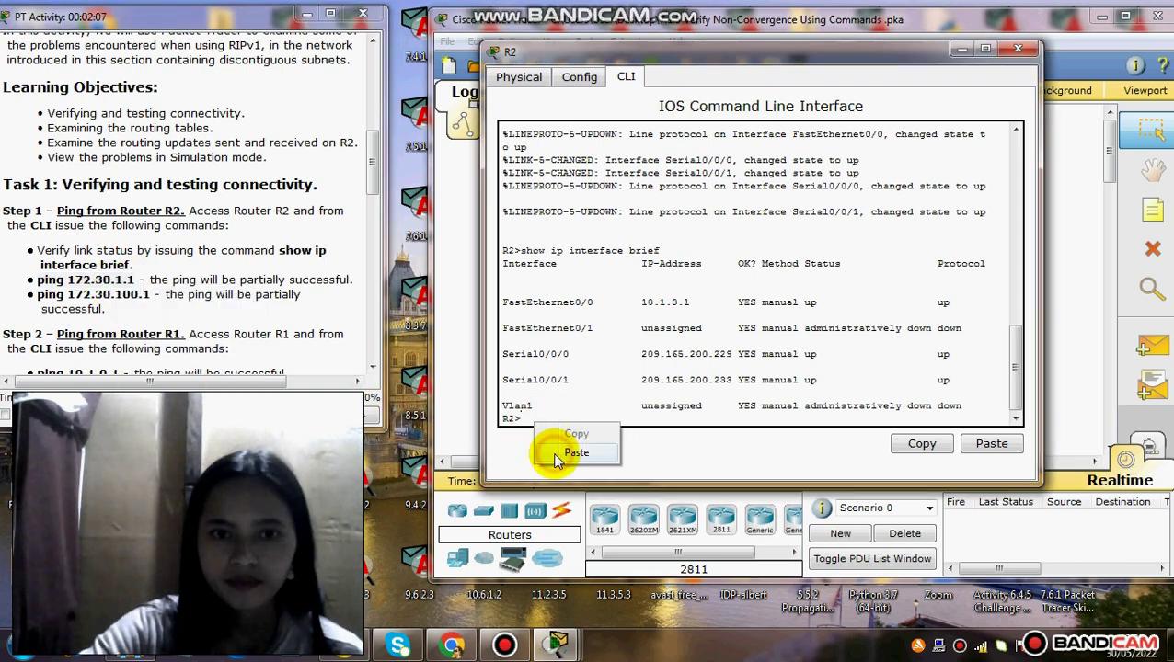
{"action": "left_click", "coordinate": [576, 453]}
{"action": "key", "text": "Return"}
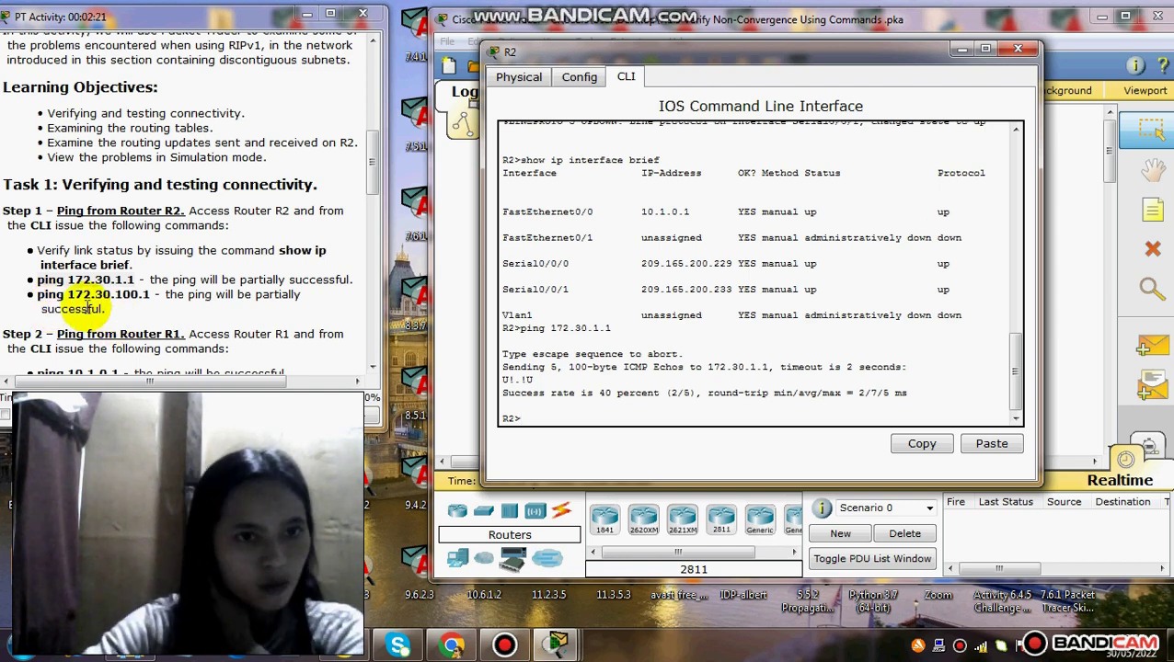
Copy ping 172.30.100.1 from Step 1 of the instructions, run it on R2, and close the router's window.
{"action": "left_click", "coordinate": [38, 298]}
{"action": "left_click_drag", "start_coordinate": [37, 296], "coordinate": [145, 296]}
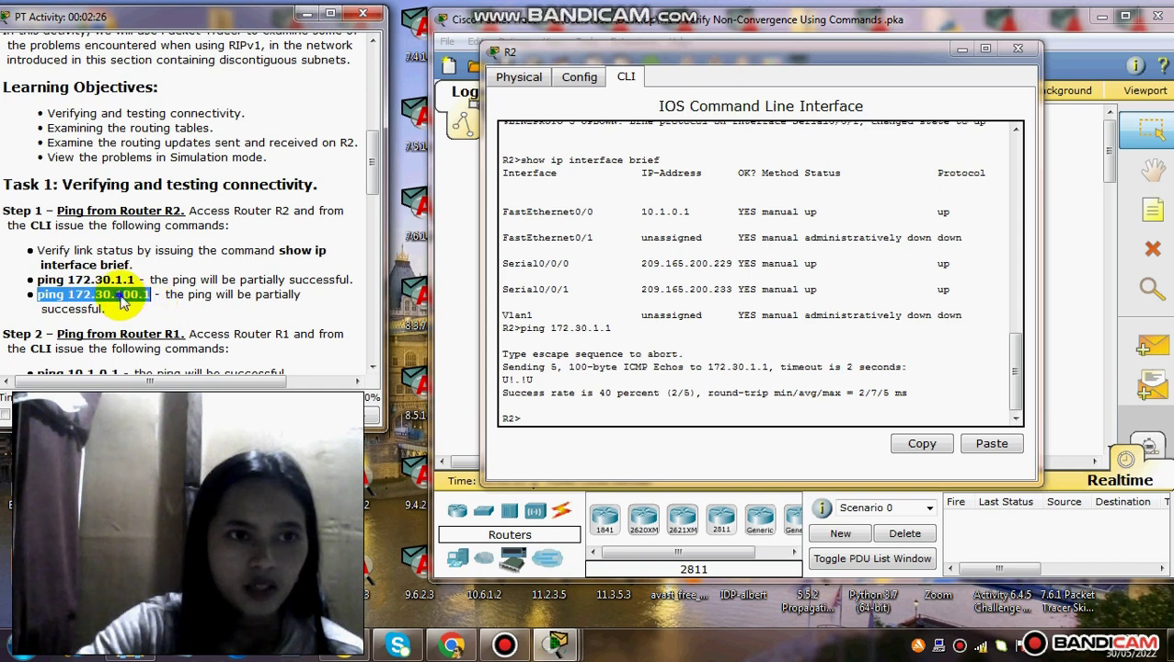
{"action": "left_click", "coordinate": [532, 416]}
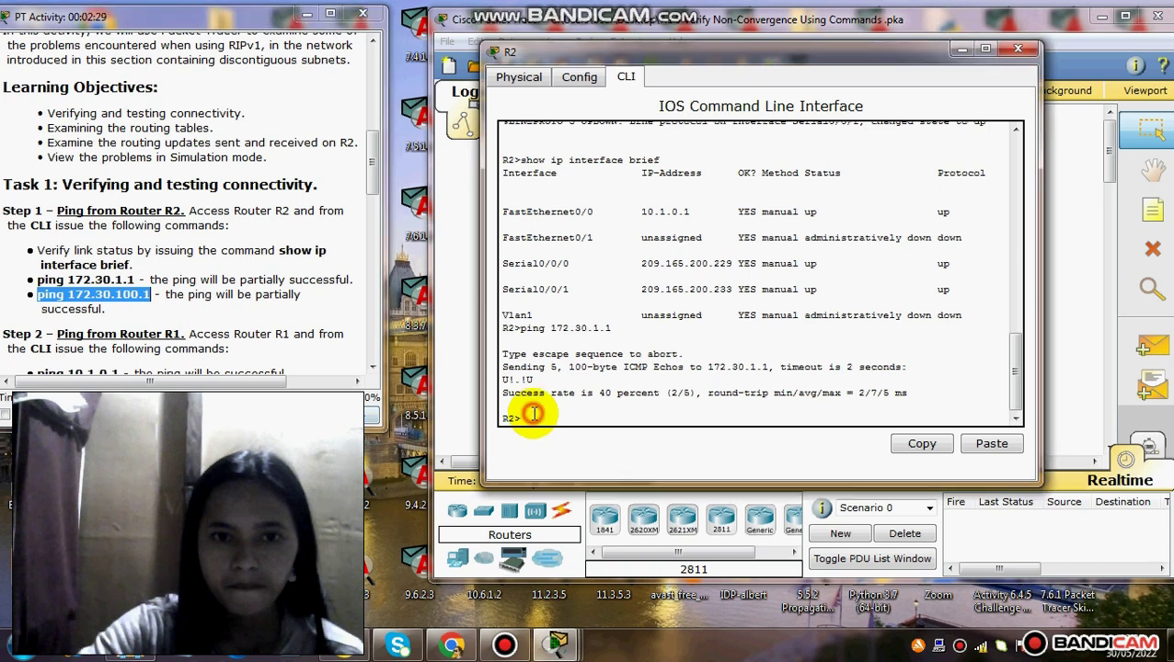
{"action": "right_click", "coordinate": [532, 416]}
{"action": "left_click", "coordinate": [550, 448]}
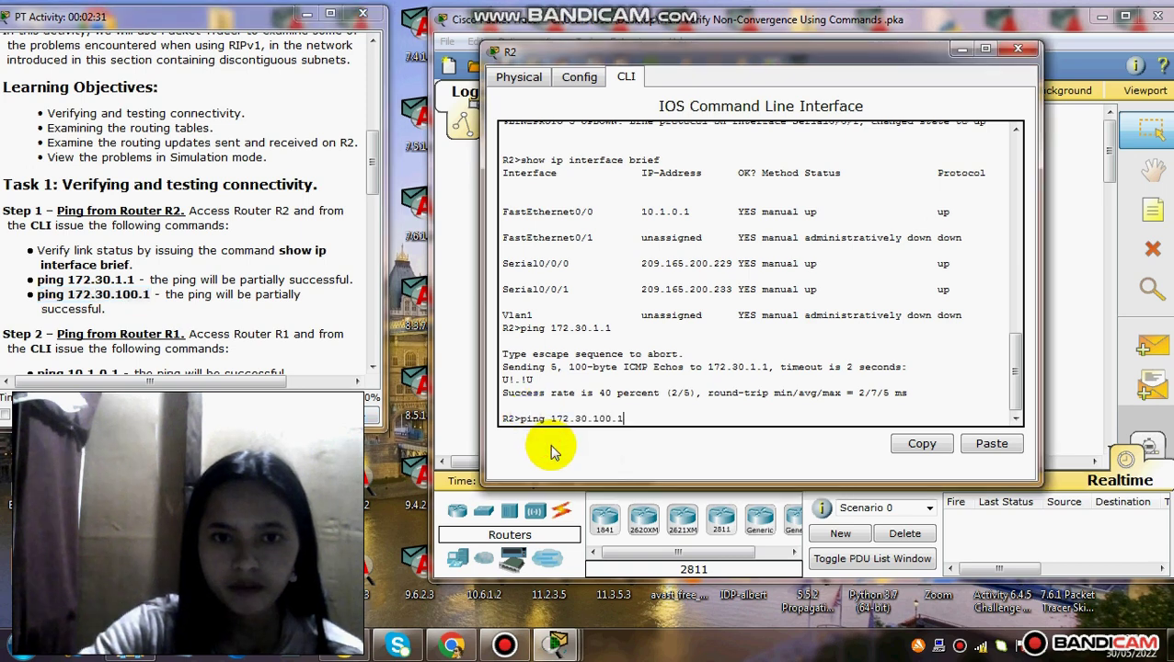
{"action": "key", "text": "Return"}
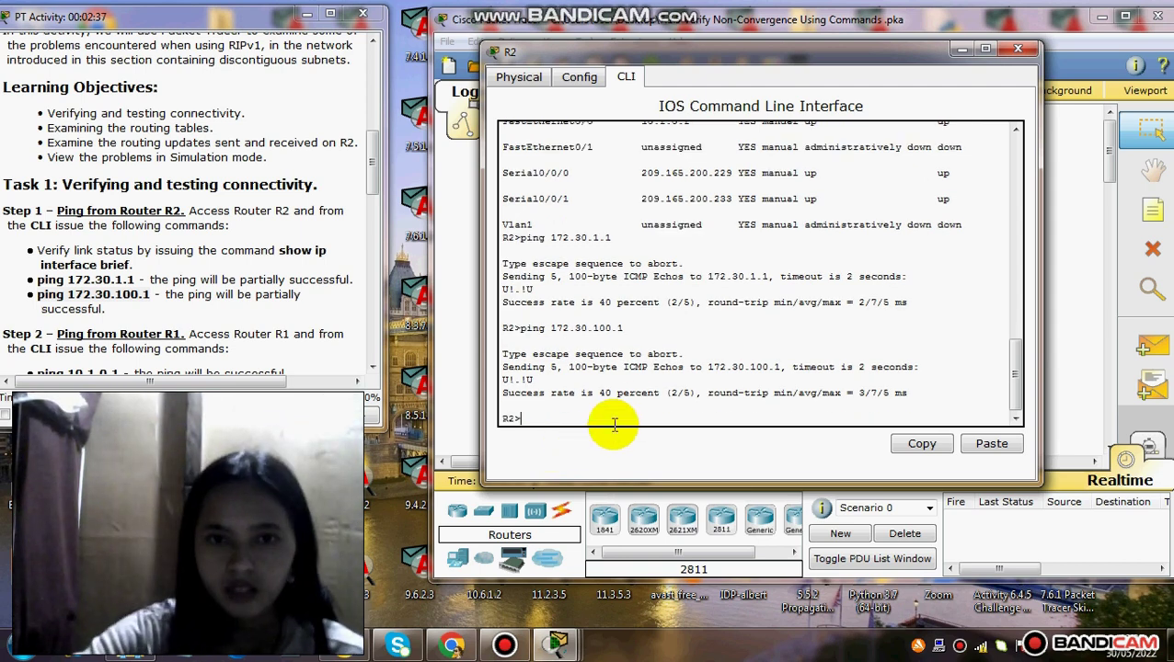
{"action": "scroll", "coordinate": [262, 293], "scroll_direction": "down", "scroll_amount": 2}
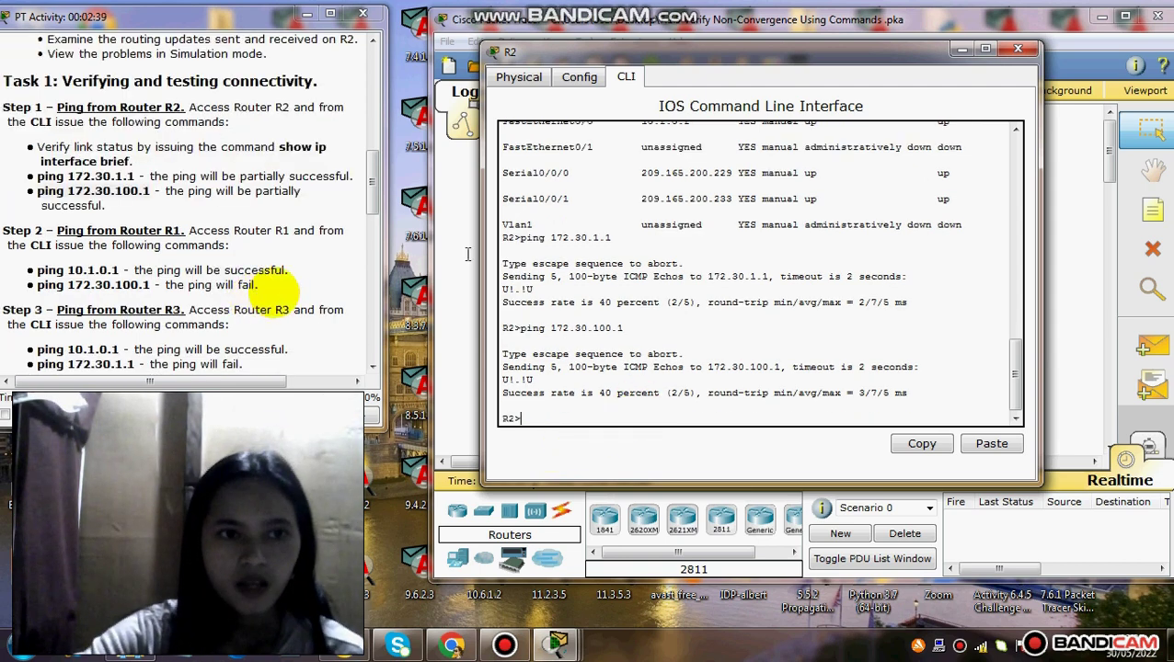
{"action": "left_click", "coordinate": [1016, 49]}
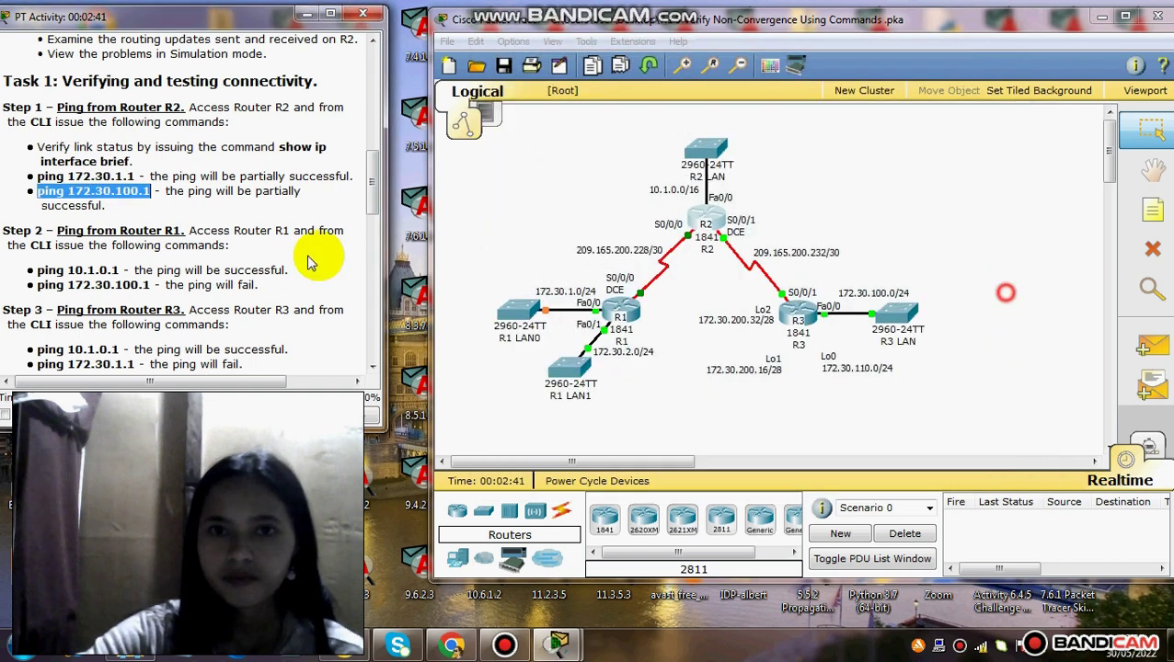
Open router R1 from the topology and start its command-line session.
{"action": "left_click", "coordinate": [69, 247]}
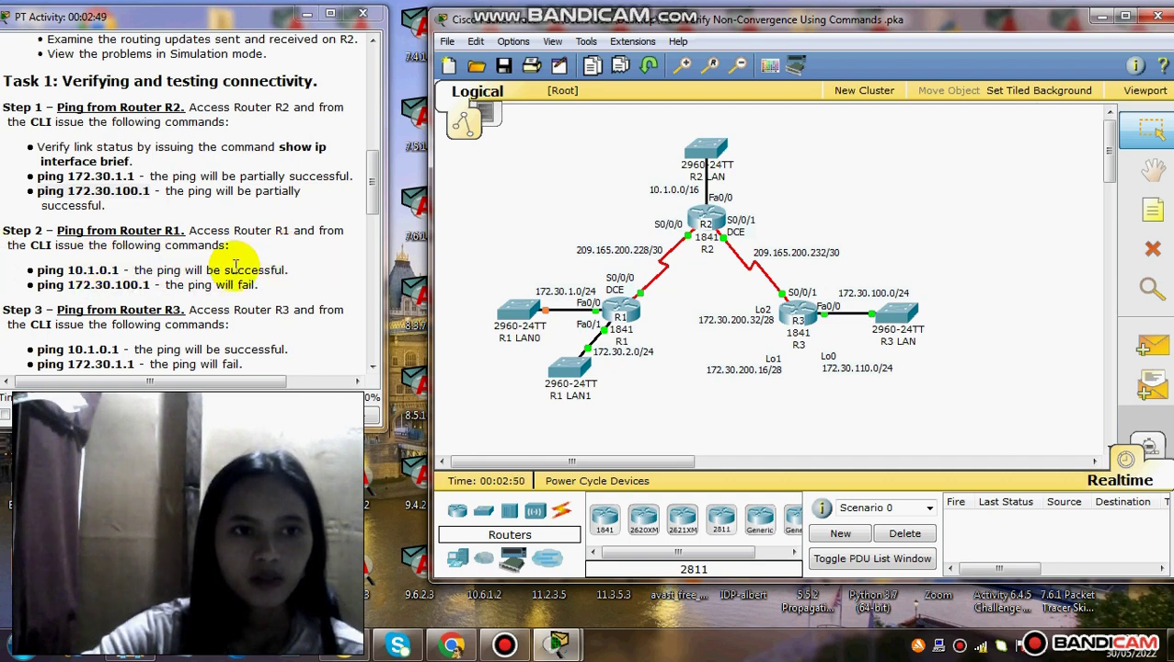
{"action": "left_click", "coordinate": [622, 313]}
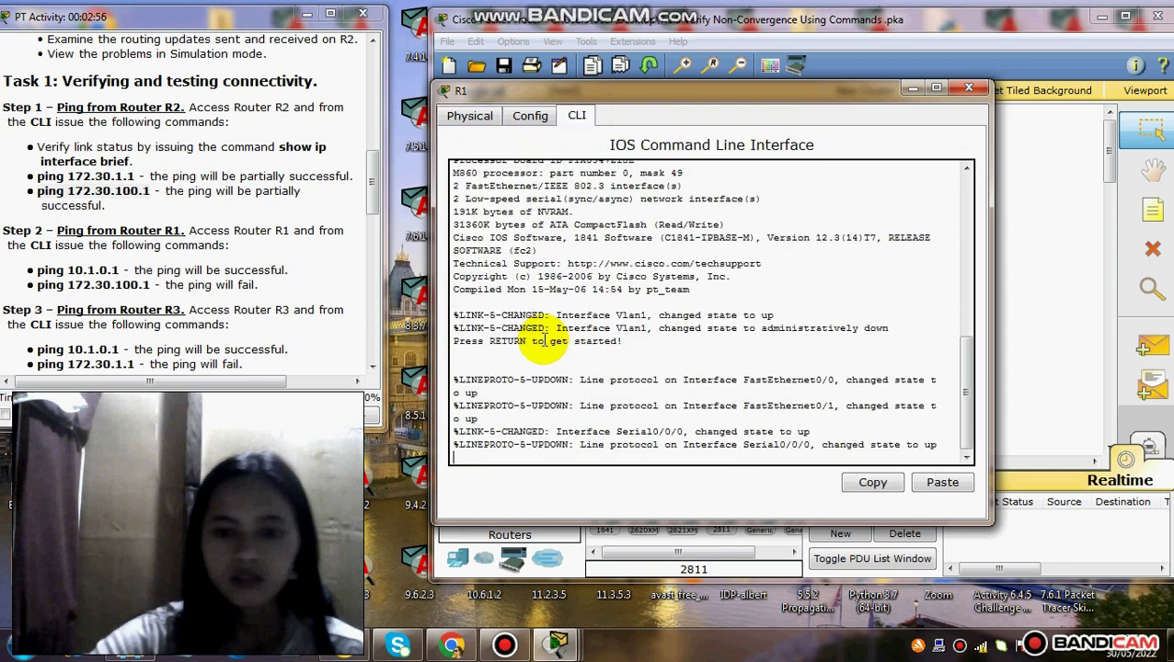
{"action": "key", "text": "Return"}
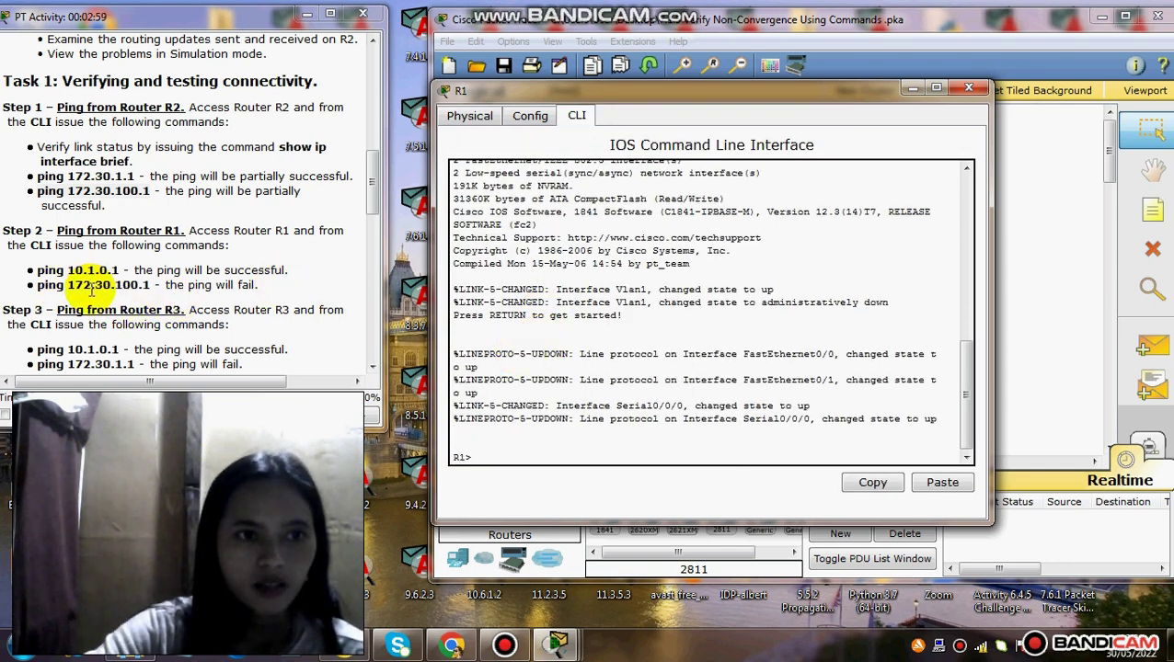
Copy ping 10.1.0.1 from Step 2 of the instructions and run it on R1.
{"action": "left_click", "coordinate": [31, 270]}
{"action": "left_click_drag", "start_coordinate": [37, 270], "coordinate": [89, 273]}
{"action": "right_click", "coordinate": [89, 273]}
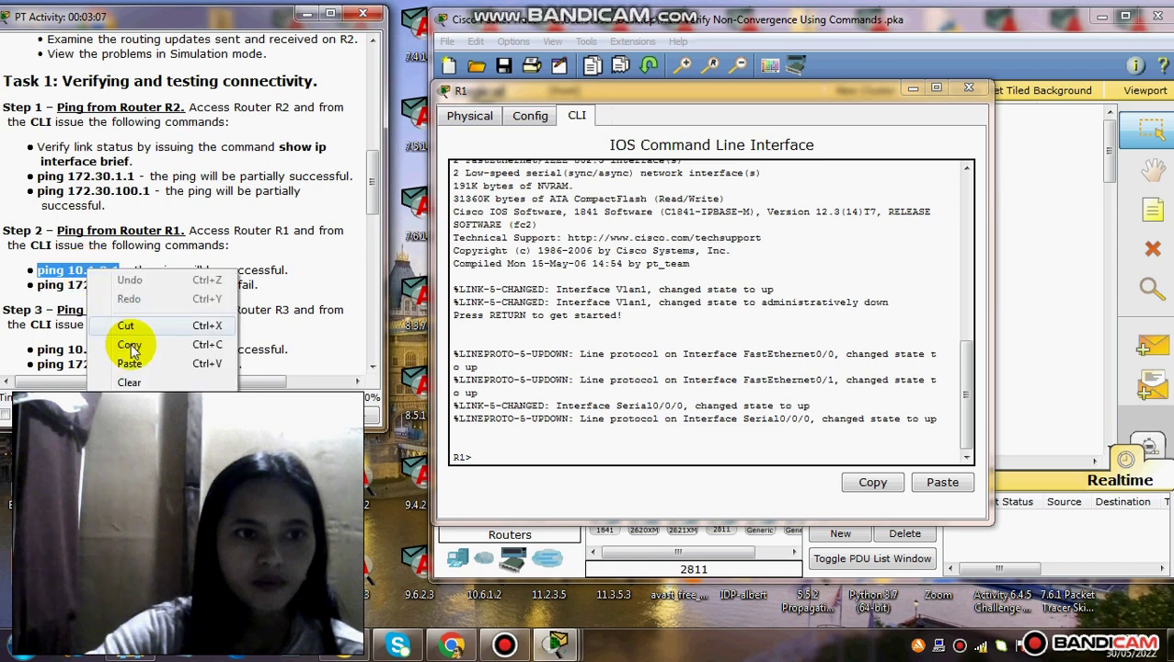
{"action": "left_click", "coordinate": [131, 341]}
{"action": "left_click", "coordinate": [490, 463]}
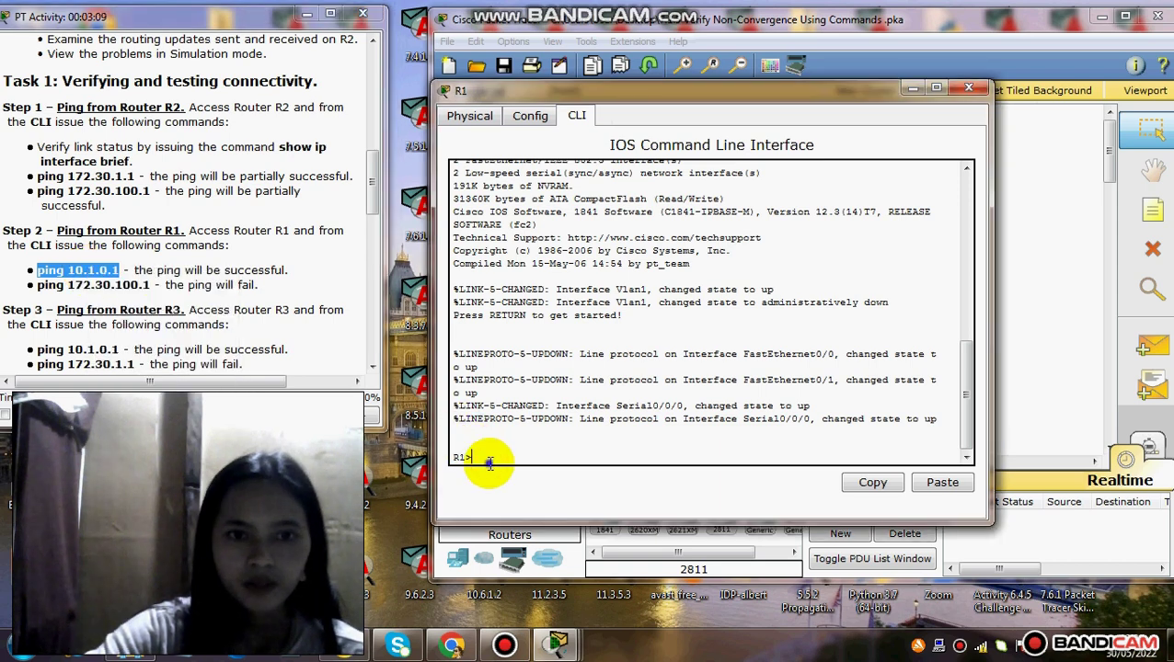
{"action": "right_click", "coordinate": [470, 450]}
{"action": "left_click", "coordinate": [519, 499]}
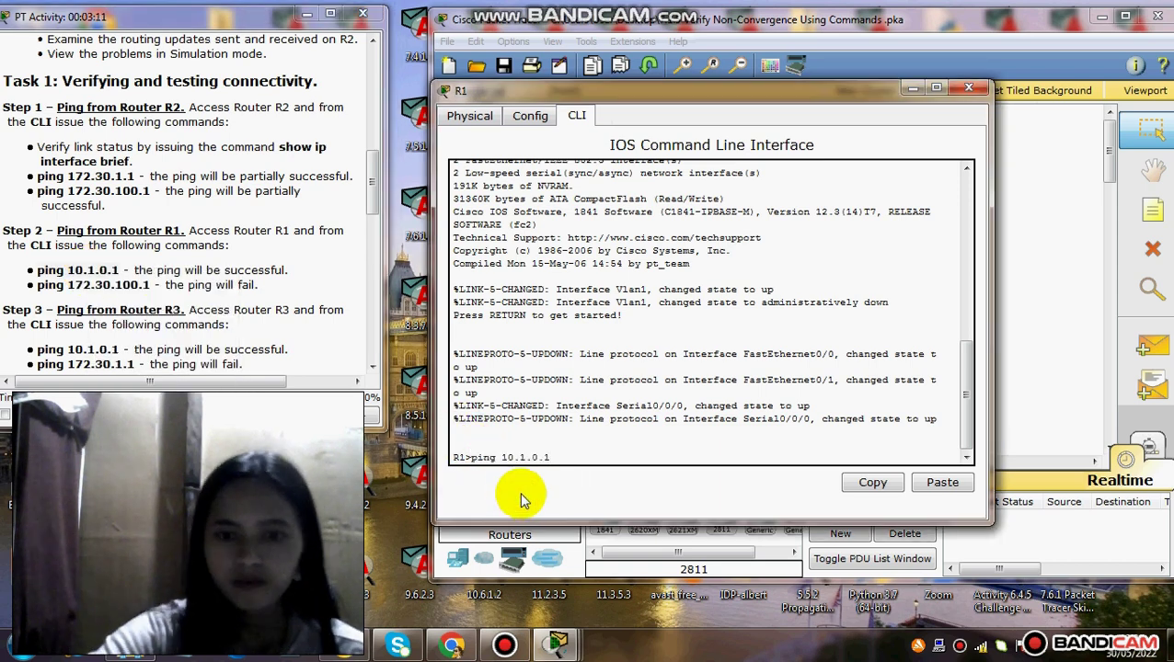
{"action": "key", "text": "Return"}
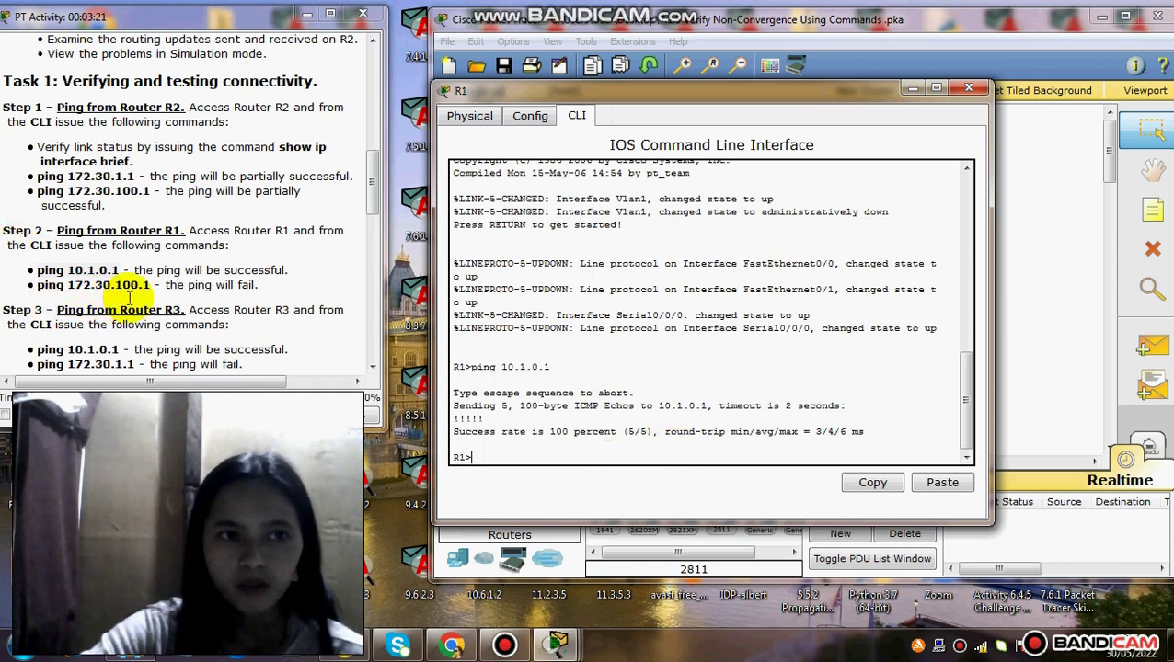
Copy ping 172.30.100.1 from Step 2 of the instructions, run it on R1, and close the router's window.
{"action": "left_click", "coordinate": [63, 288]}
{"action": "left_click_drag", "start_coordinate": [93, 293], "coordinate": [151, 294]}
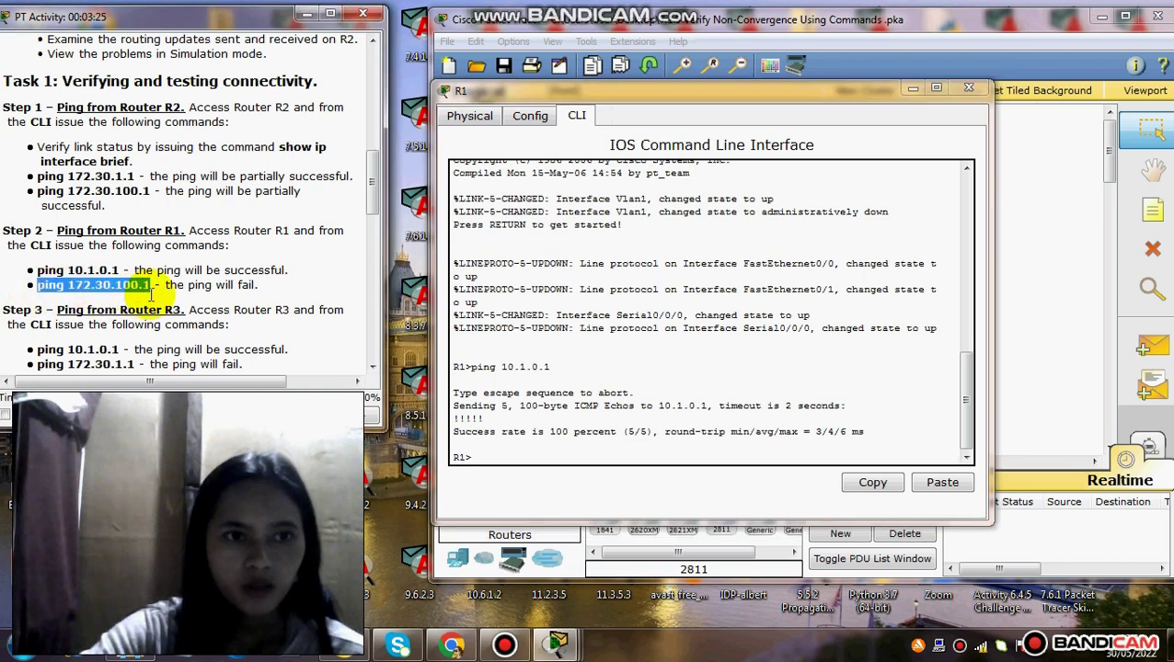
{"action": "right_click", "coordinate": [130, 288]}
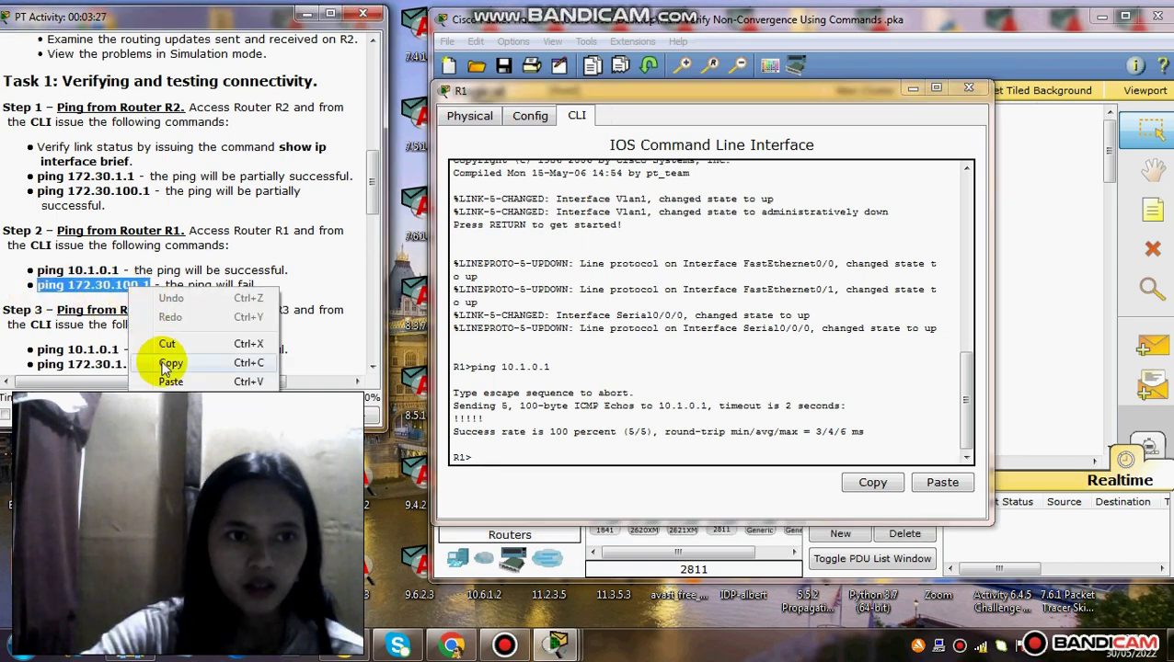
{"action": "left_click", "coordinate": [202, 363]}
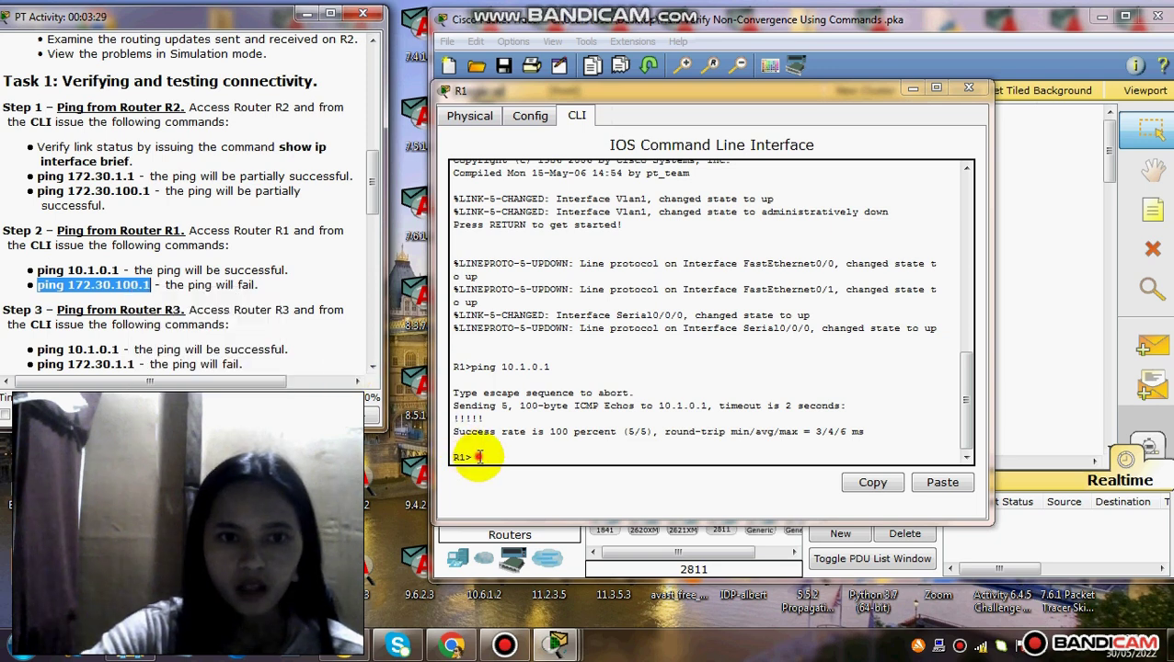
{"action": "right_click", "coordinate": [479, 457]}
{"action": "left_click", "coordinate": [503, 488]}
{"action": "key", "text": "Return"}
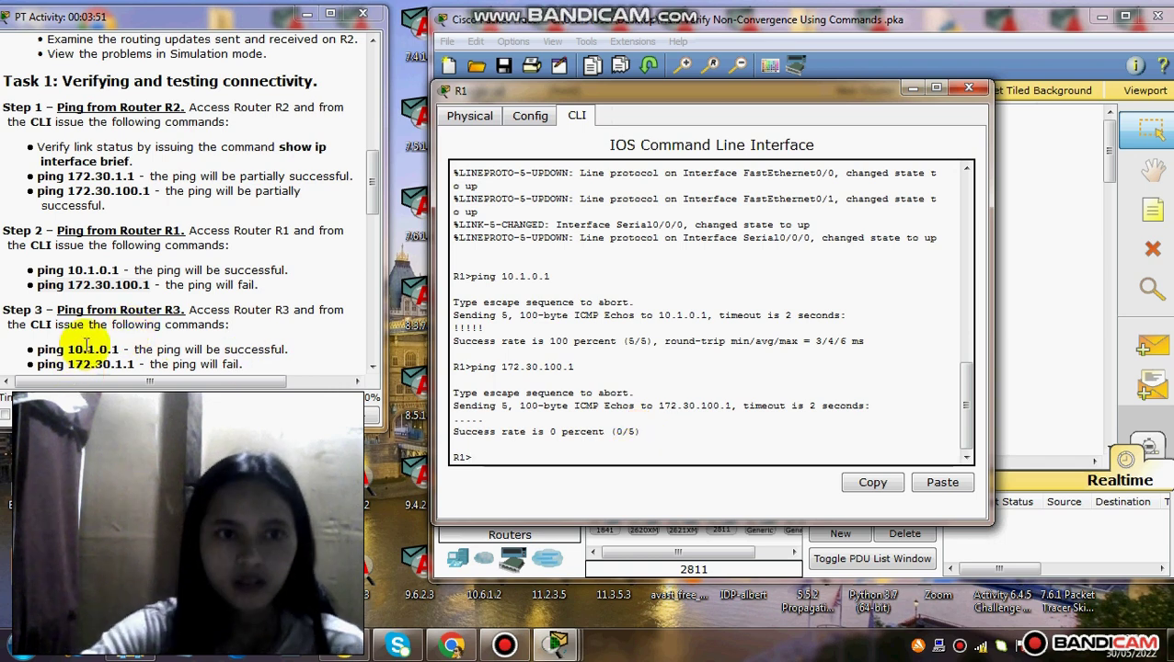
{"action": "scroll", "coordinate": [171, 294], "scroll_direction": "down", "scroll_amount": 1}
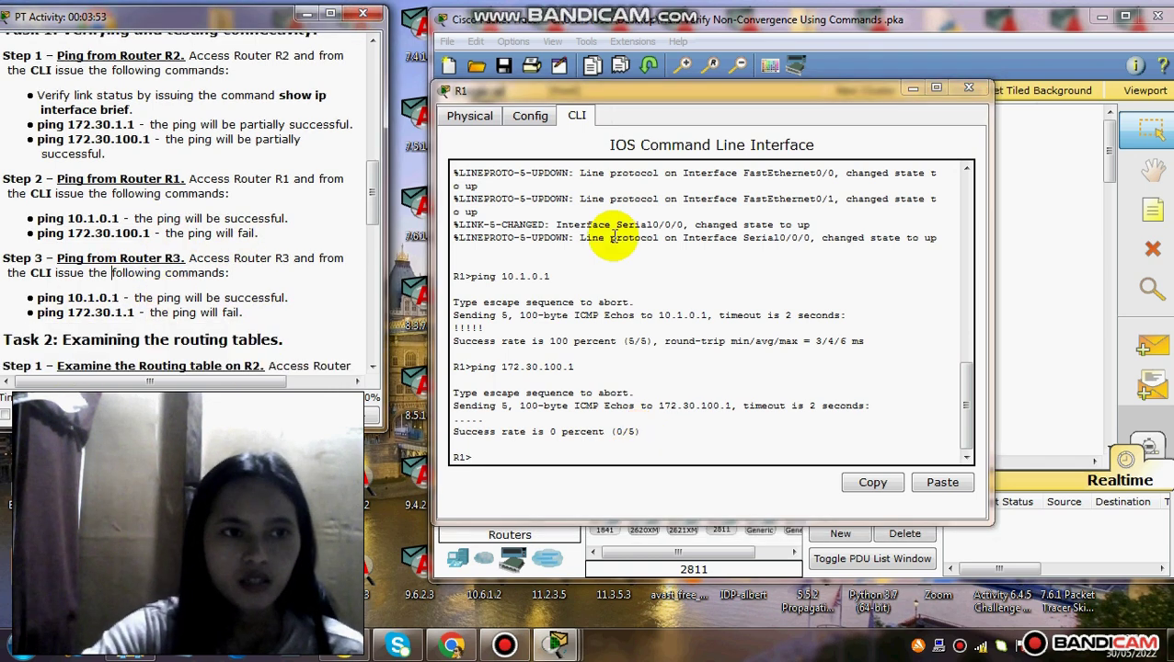
{"action": "left_click", "coordinate": [967, 90]}
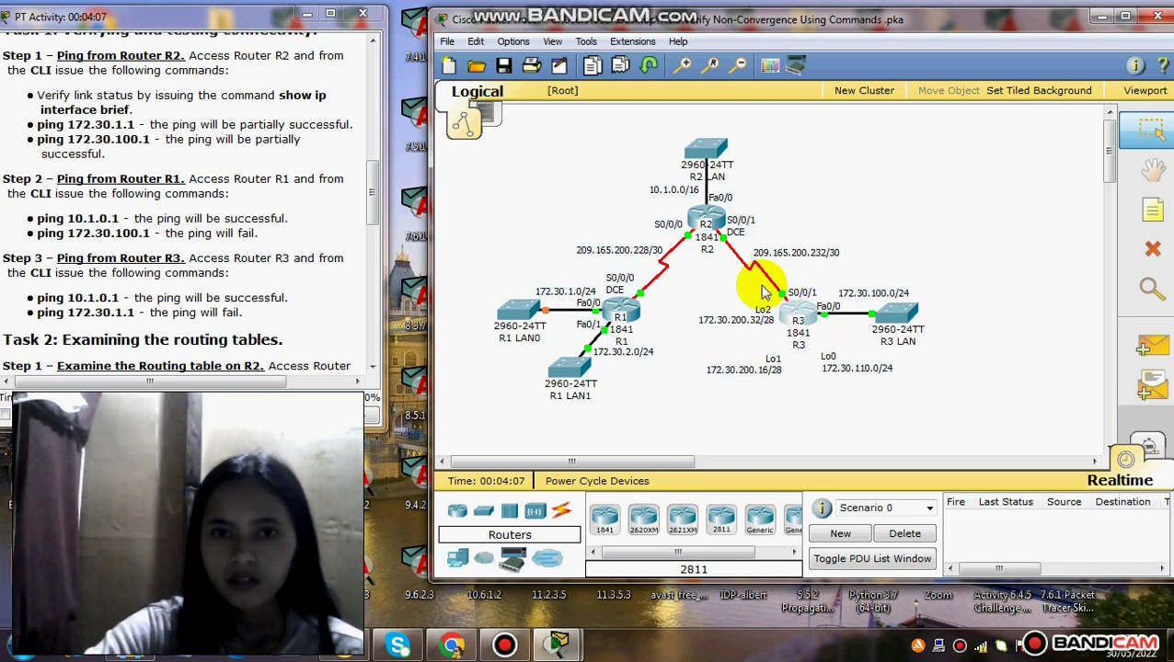
Open router R3 from the topology and start its command-line session.
{"action": "left_click", "coordinate": [801, 313]}
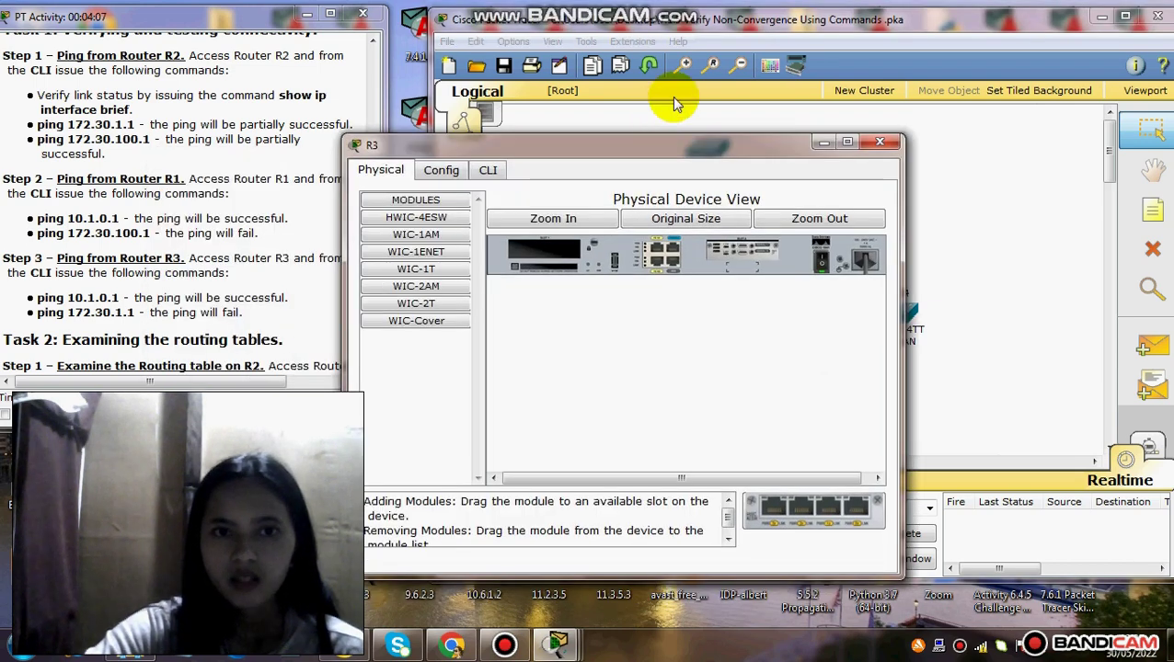
{"action": "left_click", "coordinate": [585, 118]}
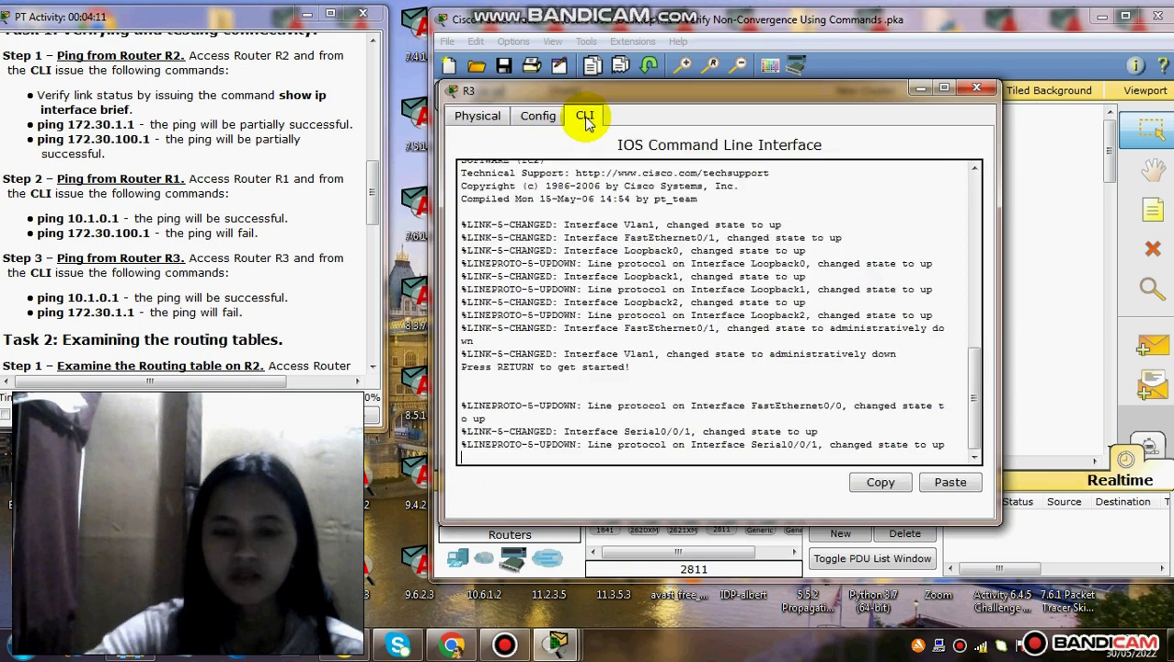
{"action": "key", "text": "Return"}
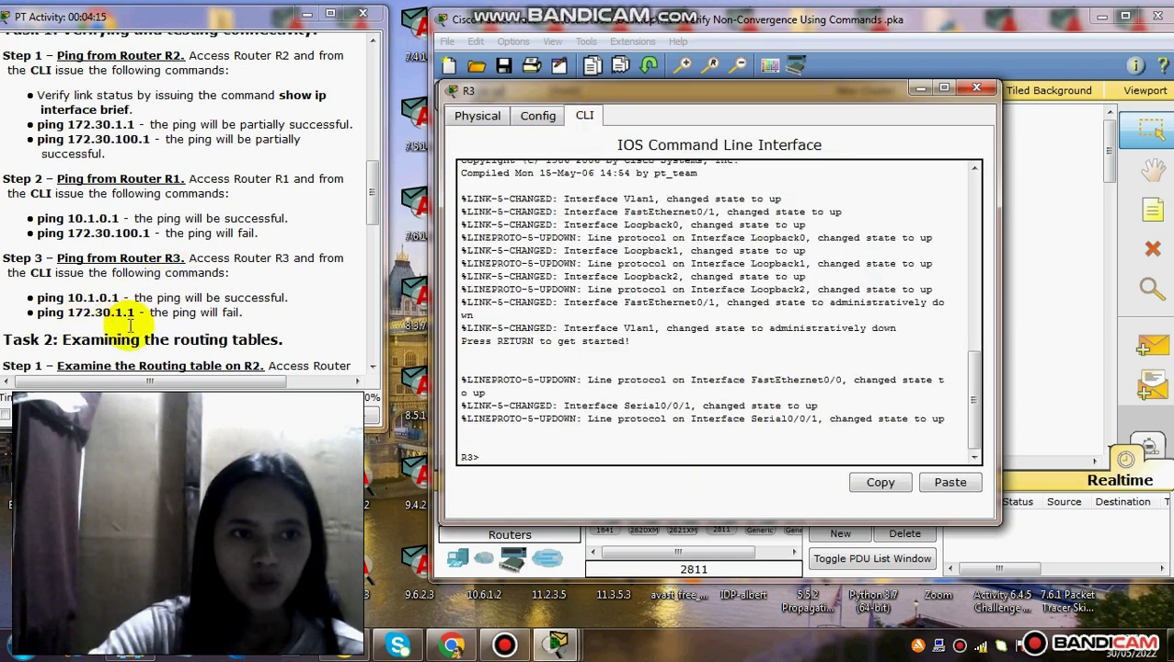
Copy ping 10.1.0.1 from Step 3 of the instructions and run it on R3.
{"action": "left_click_drag", "start_coordinate": [37, 299], "coordinate": [121, 299]}
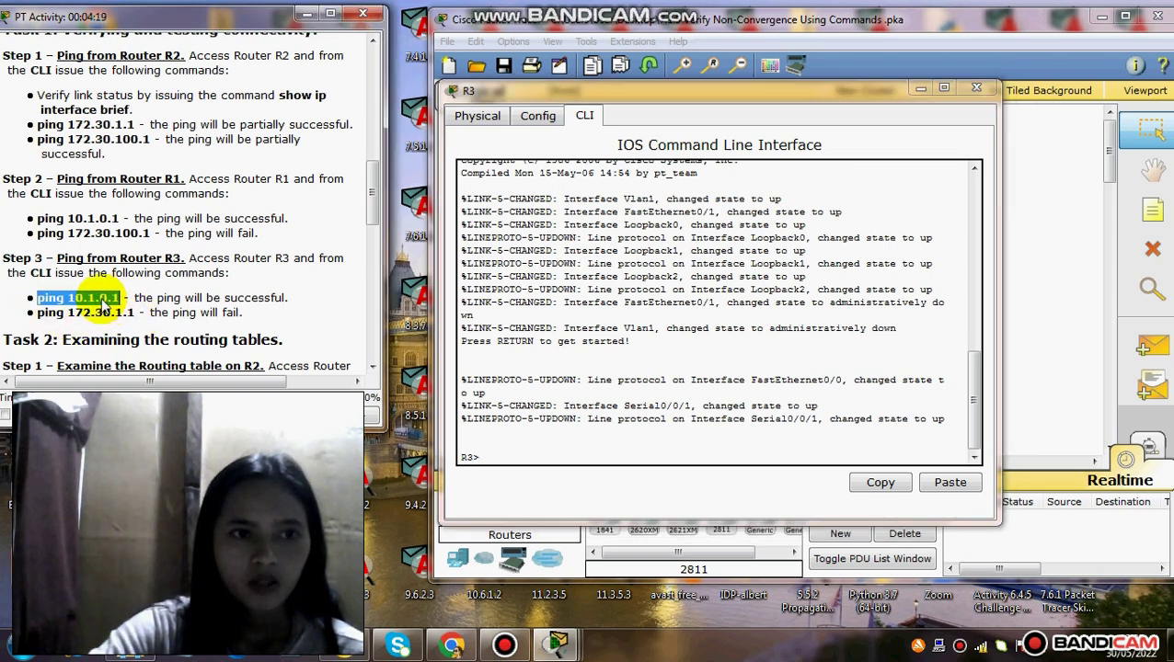
{"action": "right_click", "coordinate": [104, 302]}
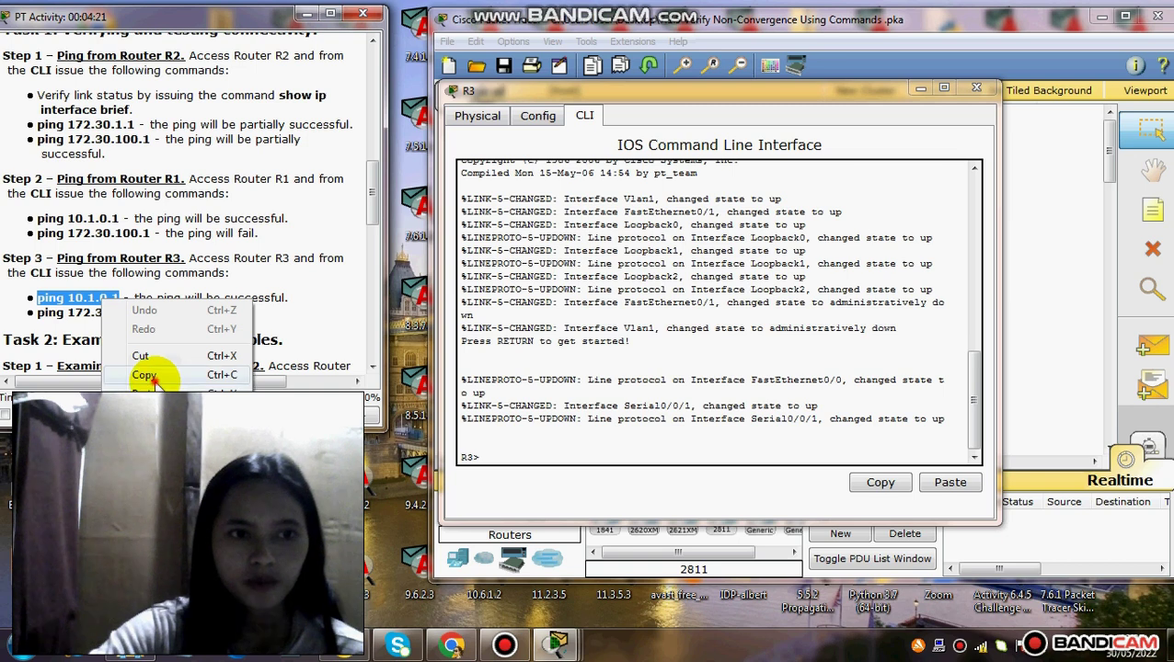
{"action": "left_click", "coordinate": [145, 375]}
{"action": "left_click", "coordinate": [492, 457]}
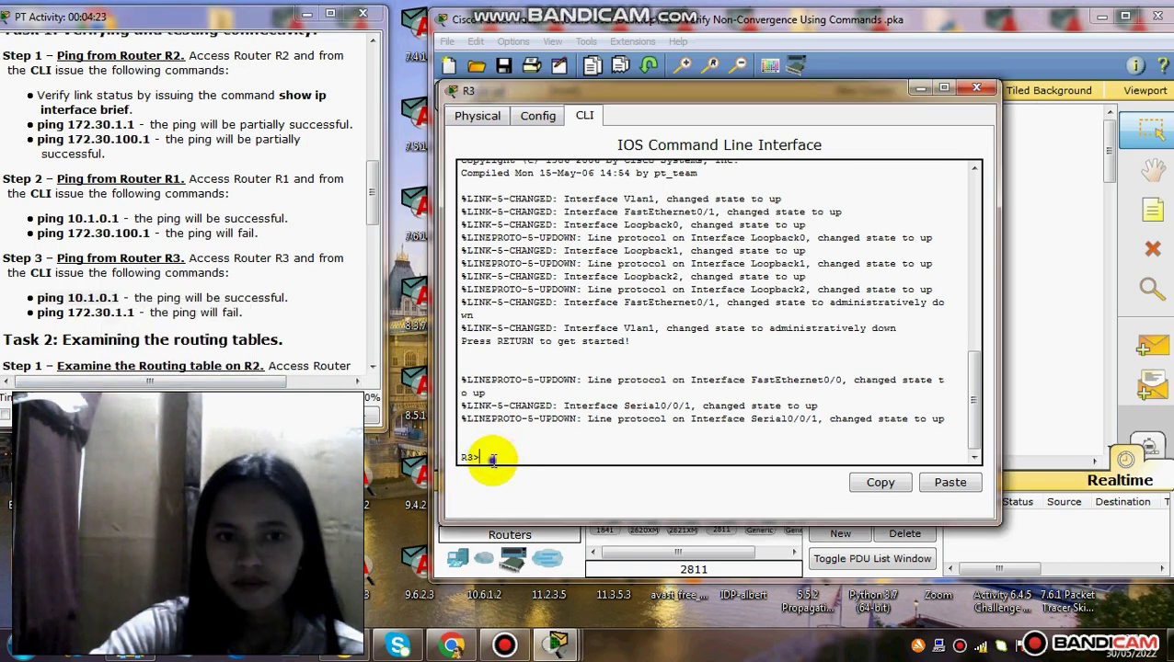
{"action": "right_click", "coordinate": [493, 466]}
{"action": "left_click", "coordinate": [519, 497]}
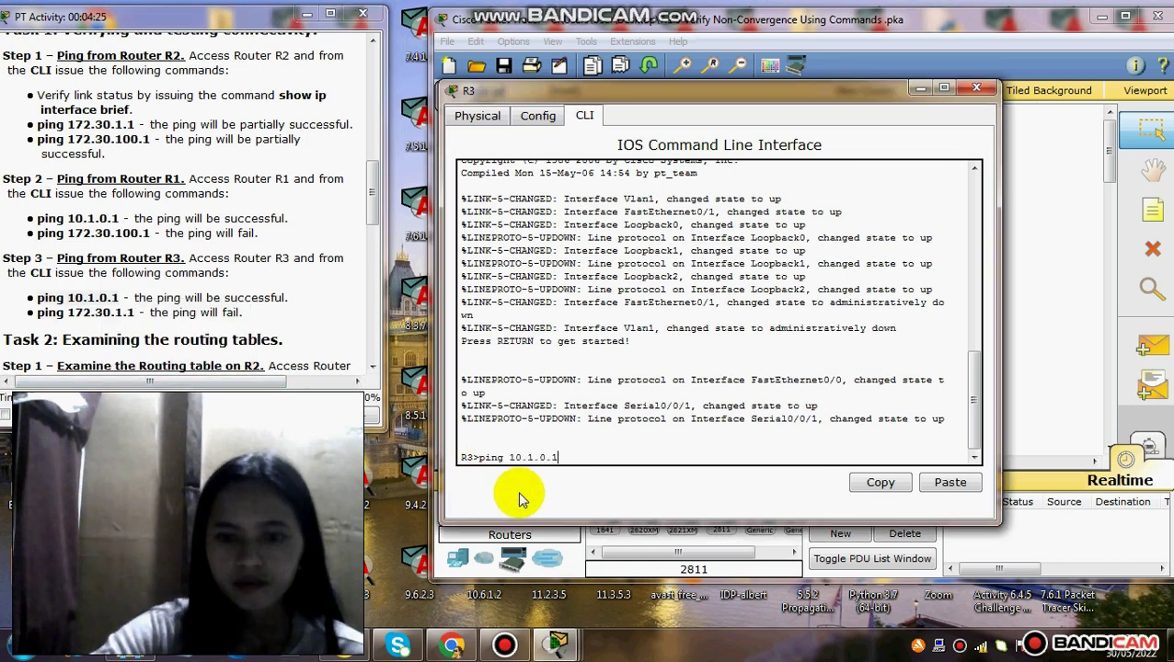
{"action": "key", "text": "Return"}
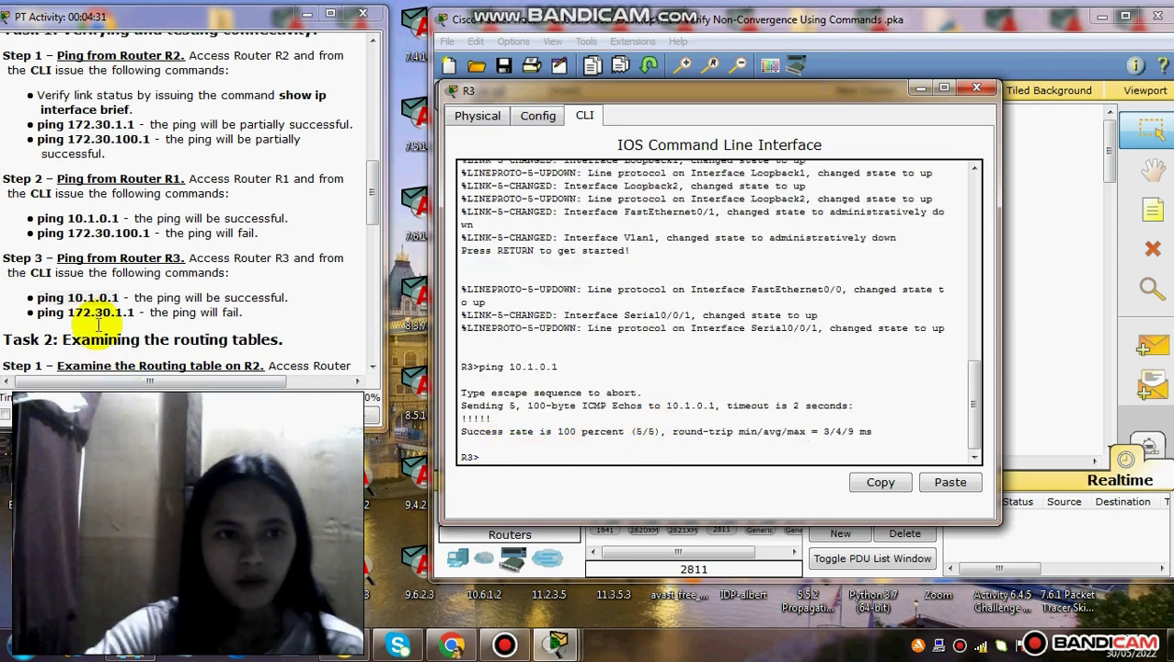
Copy ping 172.30.1.1 from Step 3 of the instructions, run it on R3, and close the router's window.
{"action": "left_click_drag", "start_coordinate": [27, 314], "coordinate": [125, 322]}
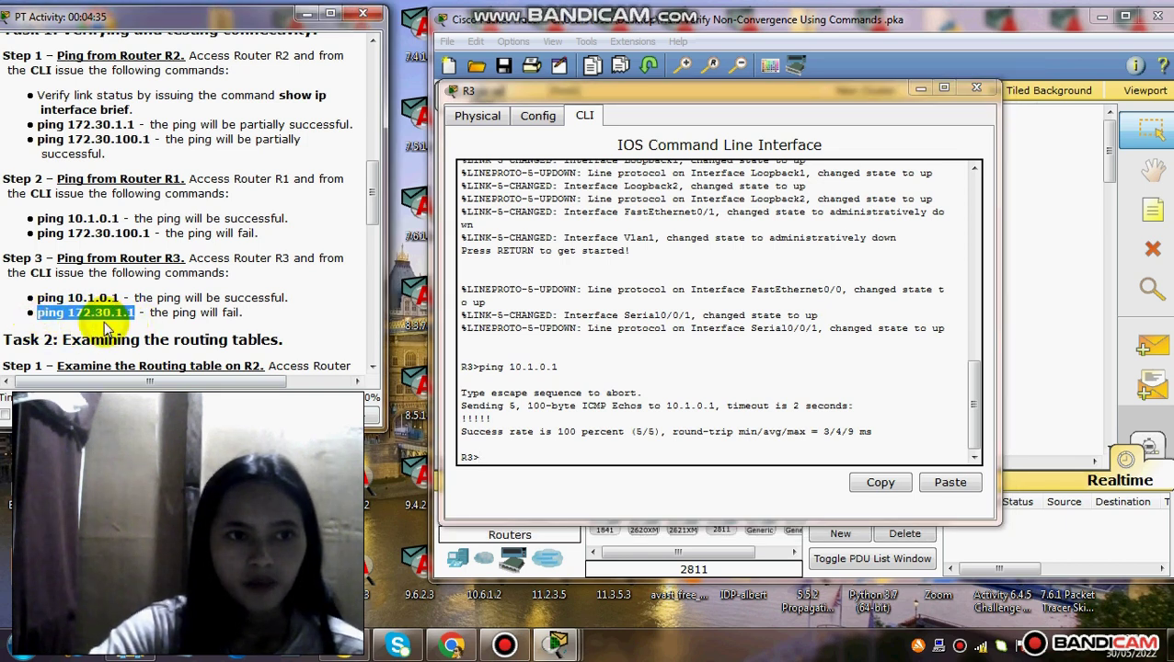
{"action": "right_click", "coordinate": [106, 324]}
{"action": "left_click", "coordinate": [142, 379]}
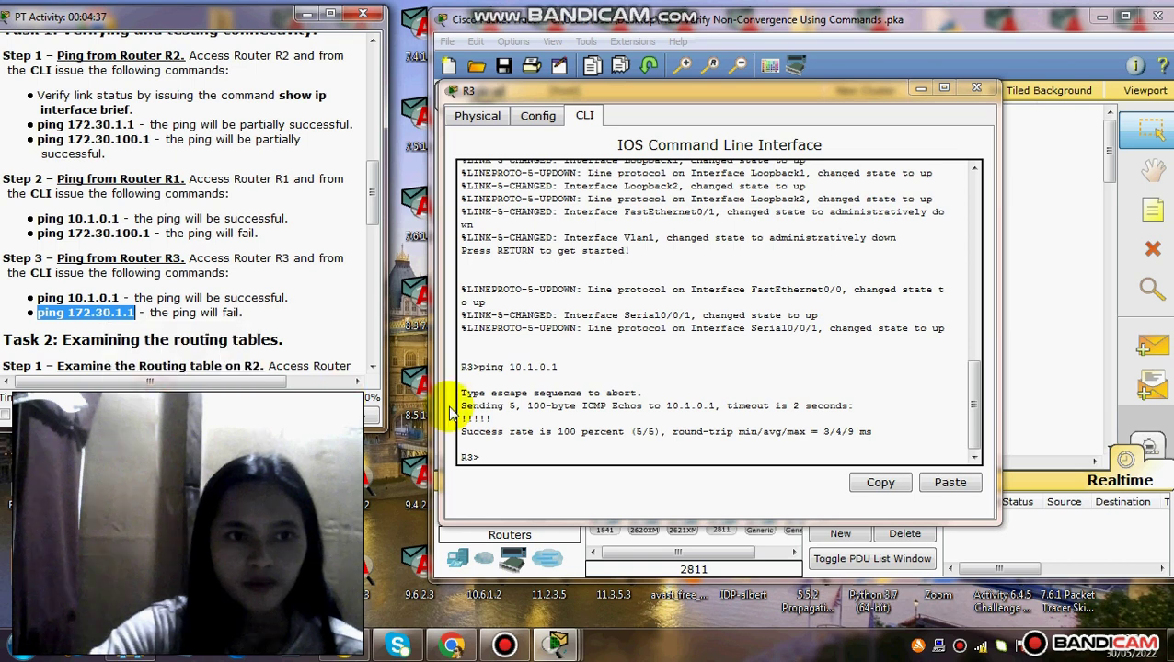
{"action": "left_click", "coordinate": [496, 457]}
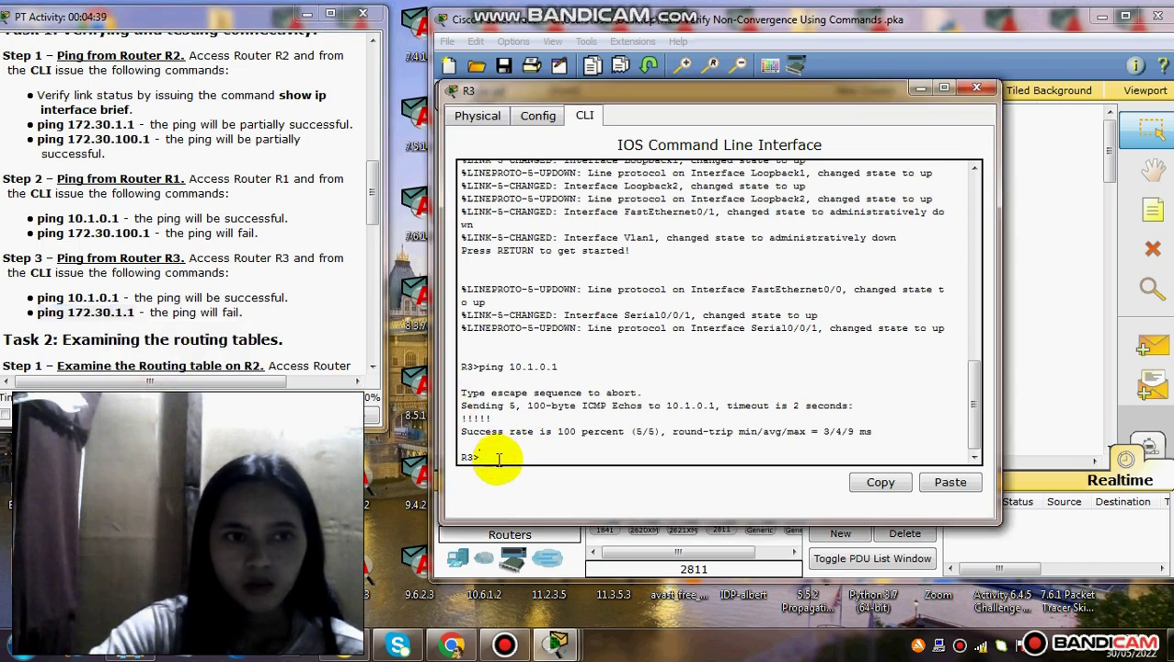
{"action": "right_click", "coordinate": [496, 460]}
{"action": "left_click", "coordinate": [530, 492]}
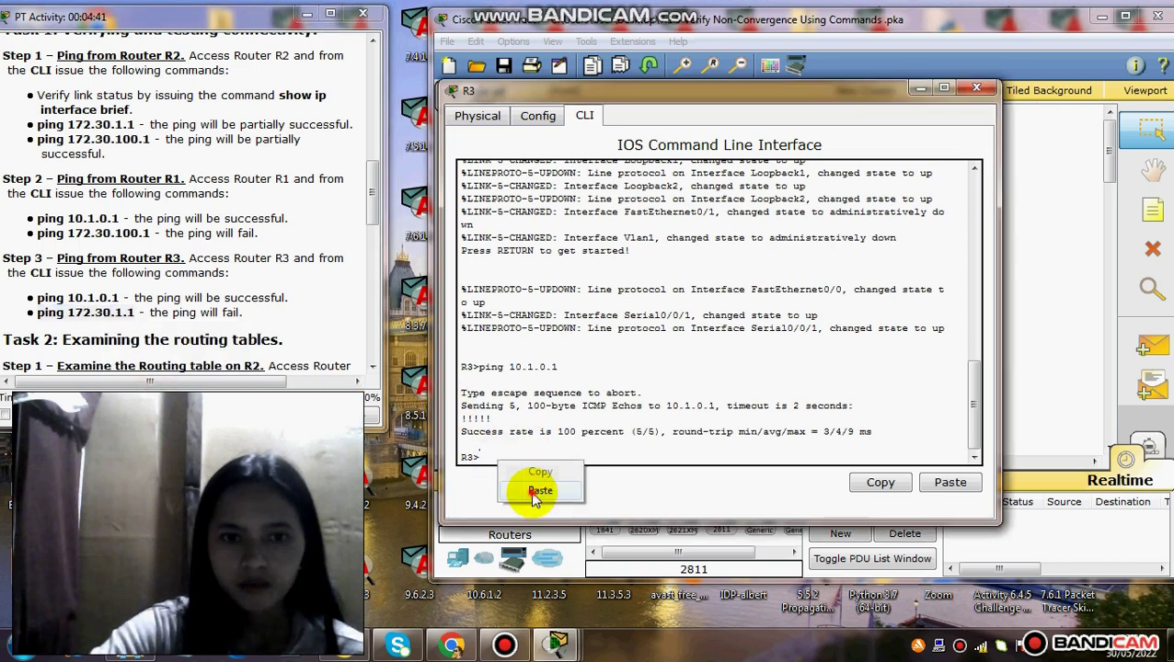
{"action": "key", "text": "Return"}
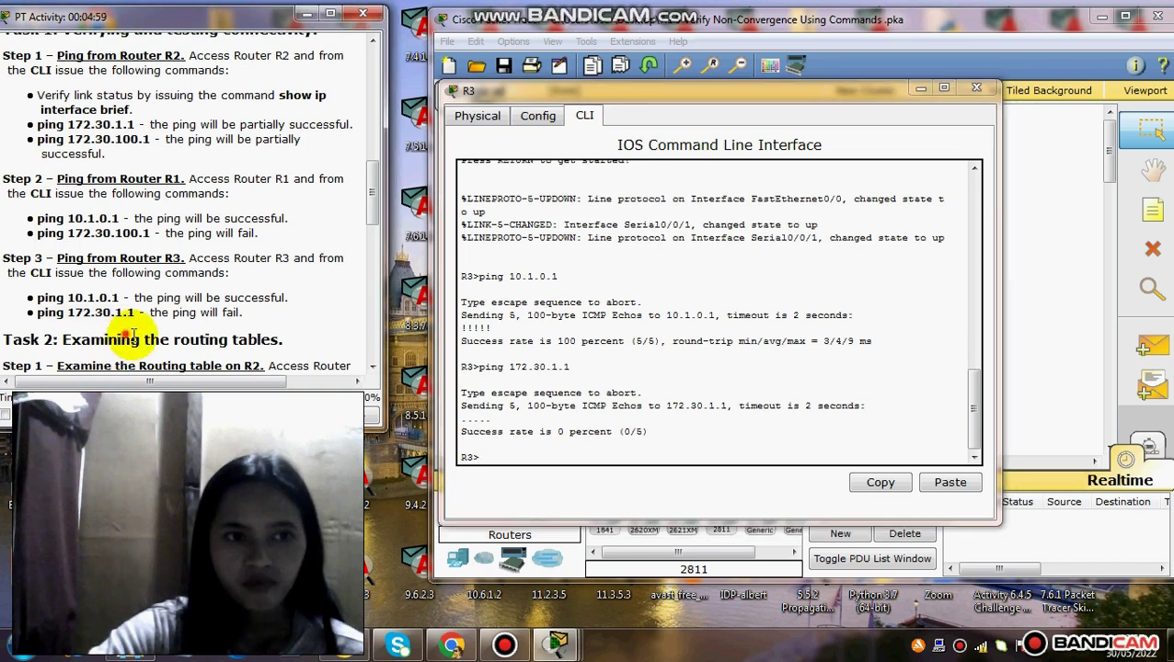
{"action": "scroll", "coordinate": [129, 334], "scroll_direction": "down", "scroll_amount": 2}
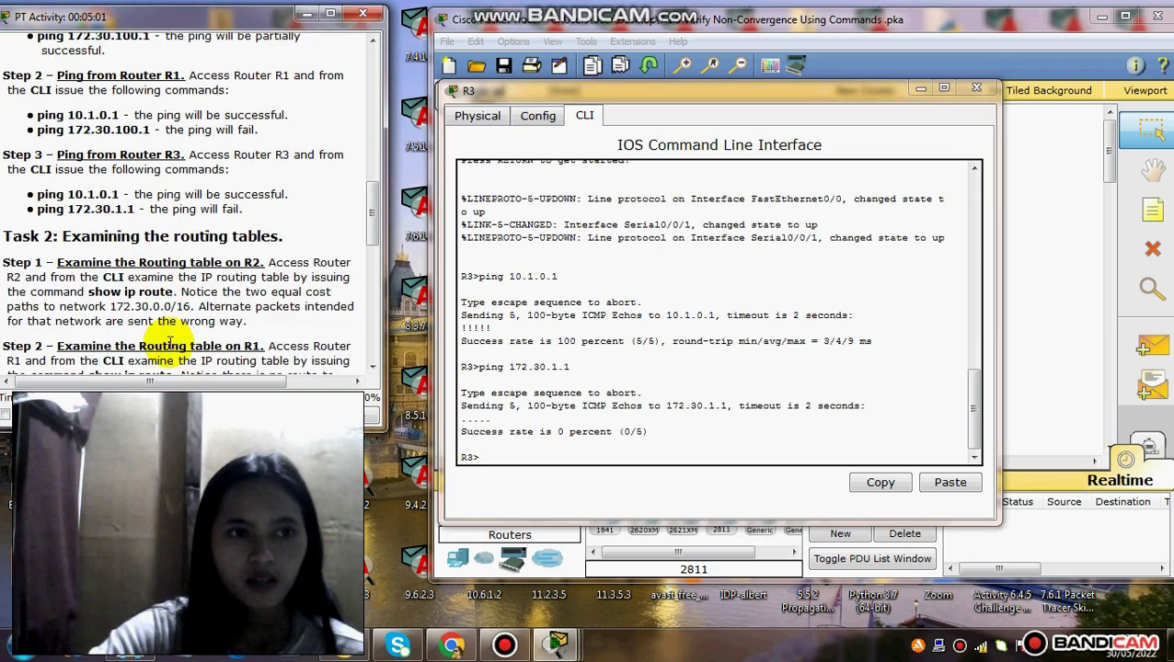
{"action": "left_click", "coordinate": [986, 91]}
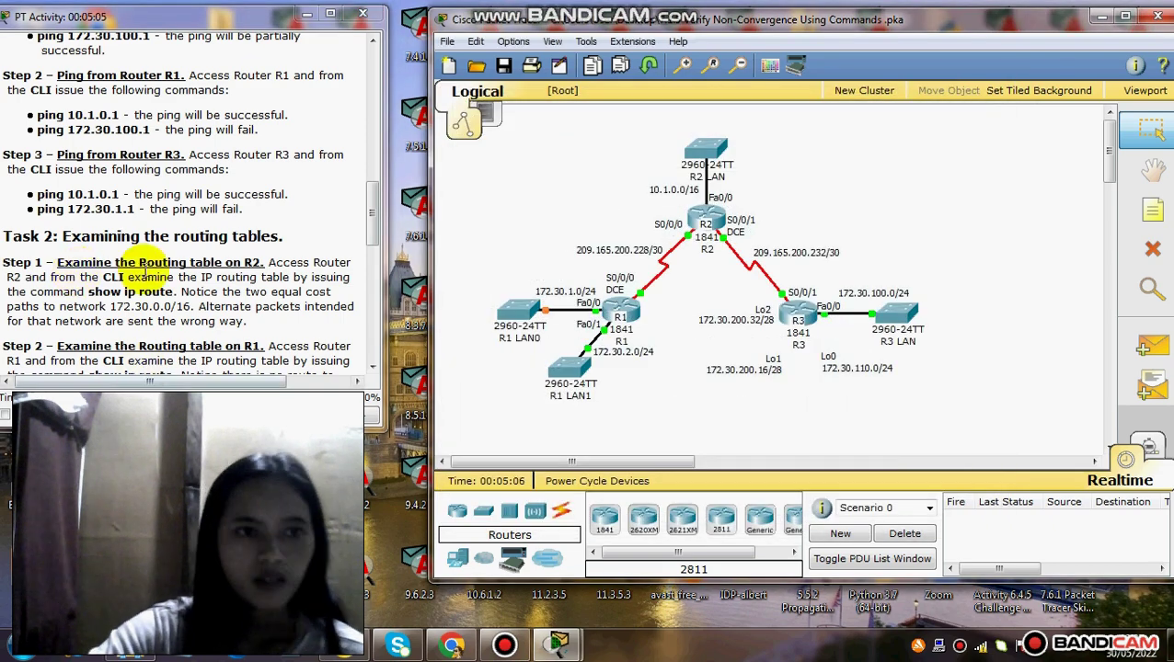
Open router R2 from the topology and move its command-line window clear of the instructions.
{"action": "scroll", "coordinate": [163, 336], "scroll_direction": "down", "scroll_amount": 1}
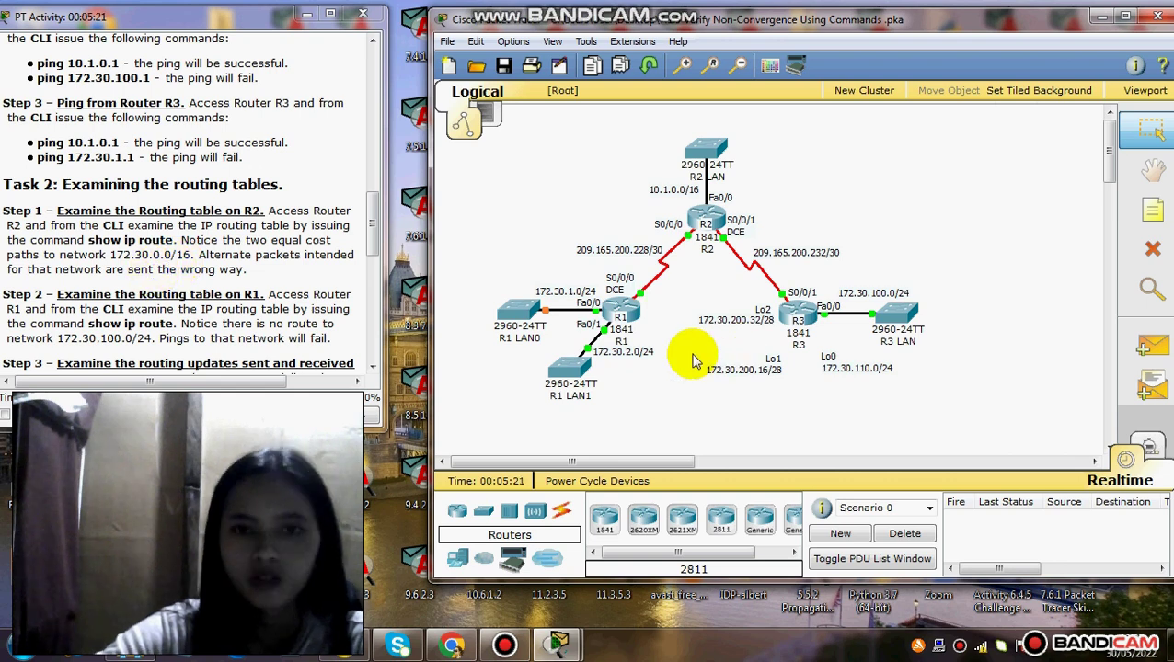
{"action": "left_click", "coordinate": [713, 218]}
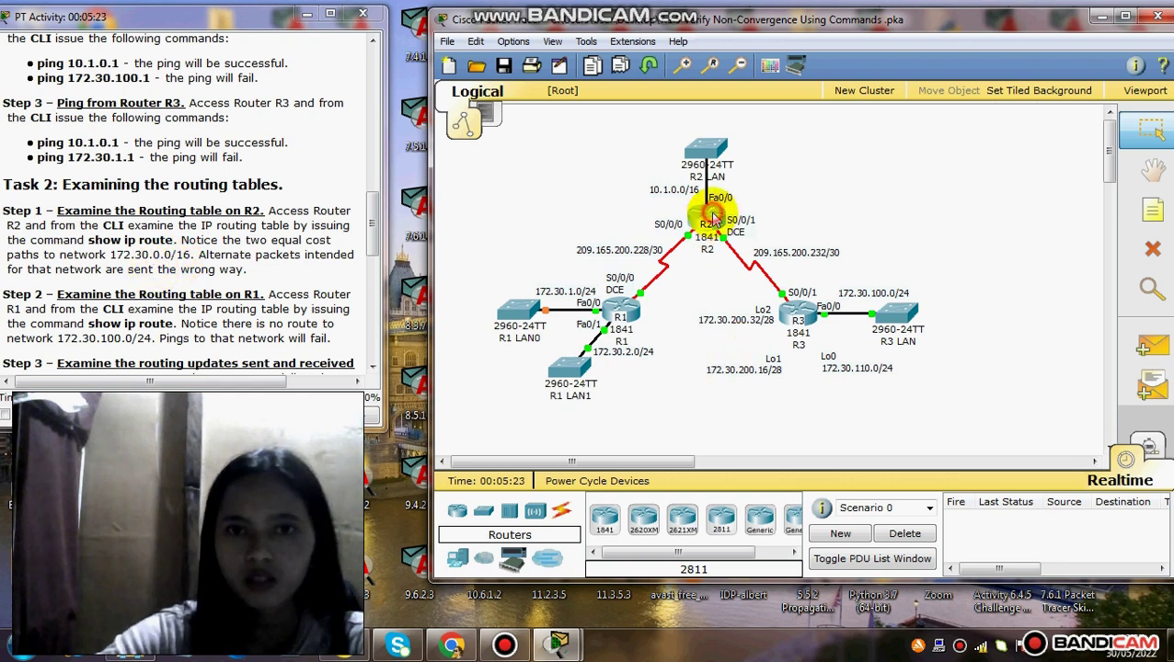
{"action": "left_click_drag", "start_coordinate": [289, 44], "coordinate": [688, 95]}
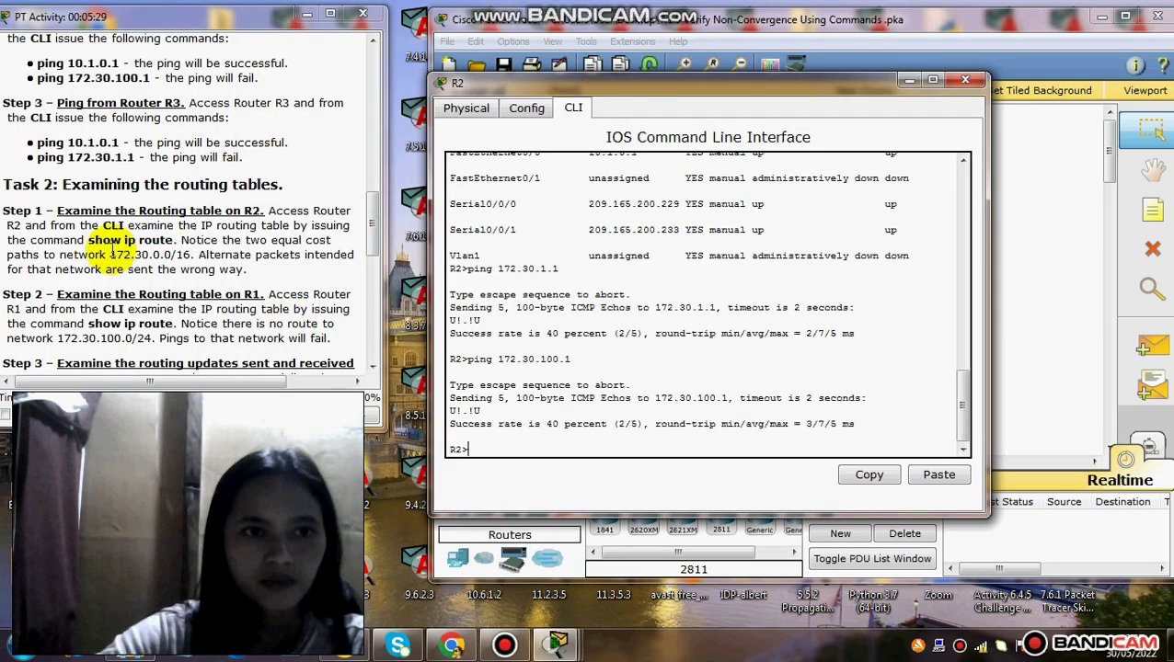
Copy show ip route from Task 2 Step 1 of the instructions, run it on R2, and close the router's window.
{"action": "left_click_drag", "start_coordinate": [89, 241], "coordinate": [170, 250]}
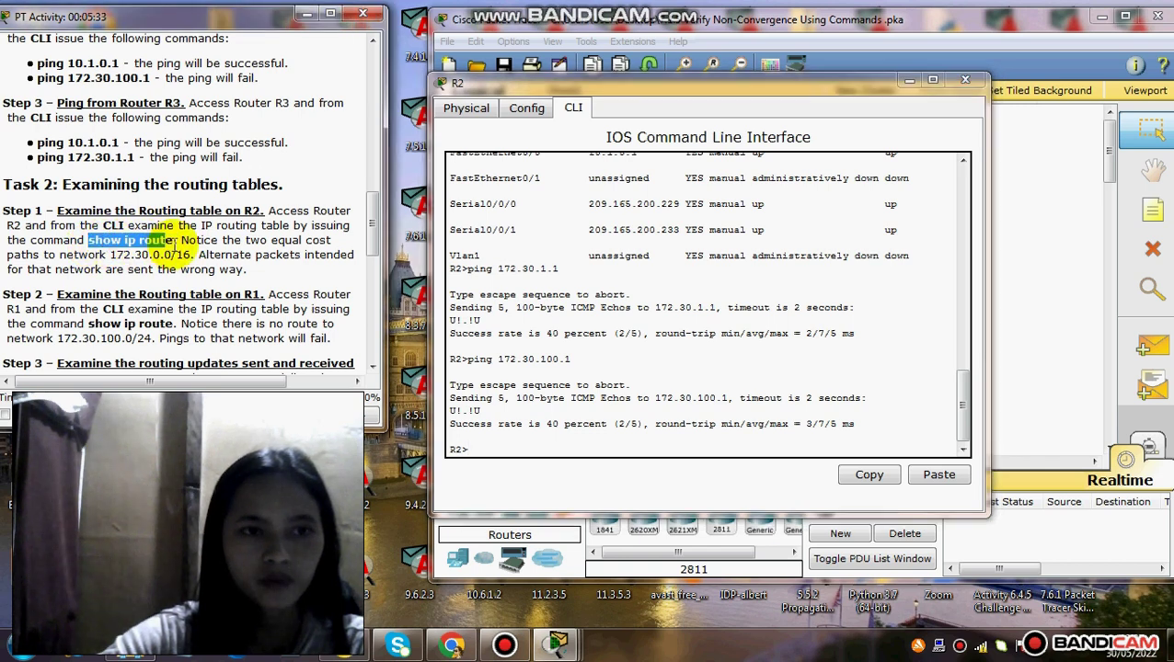
{"action": "right_click", "coordinate": [149, 241]}
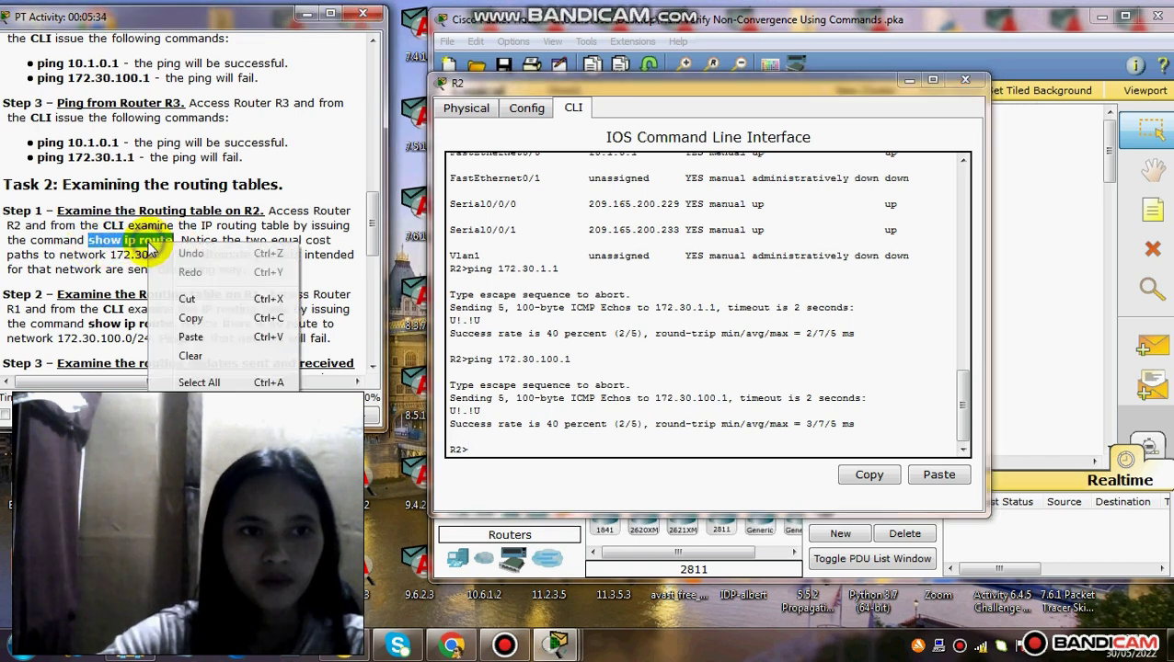
{"action": "left_click", "coordinate": [198, 318]}
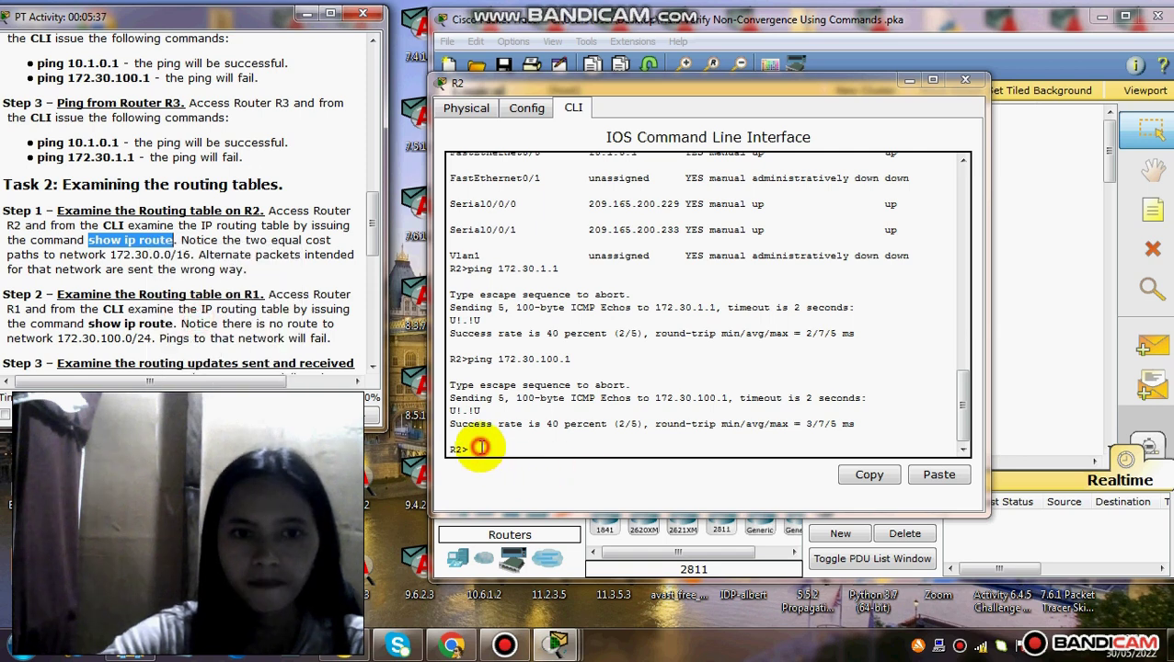
{"action": "right_click", "coordinate": [479, 447]}
{"action": "left_click", "coordinate": [505, 475]}
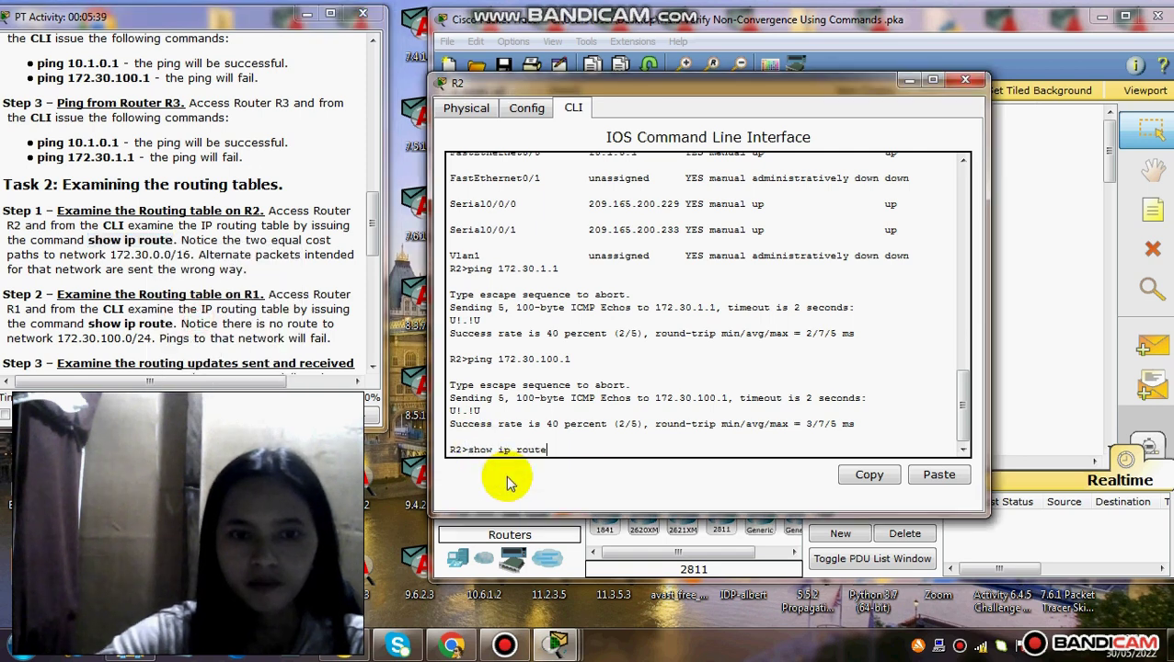
{"action": "key", "text": "Return"}
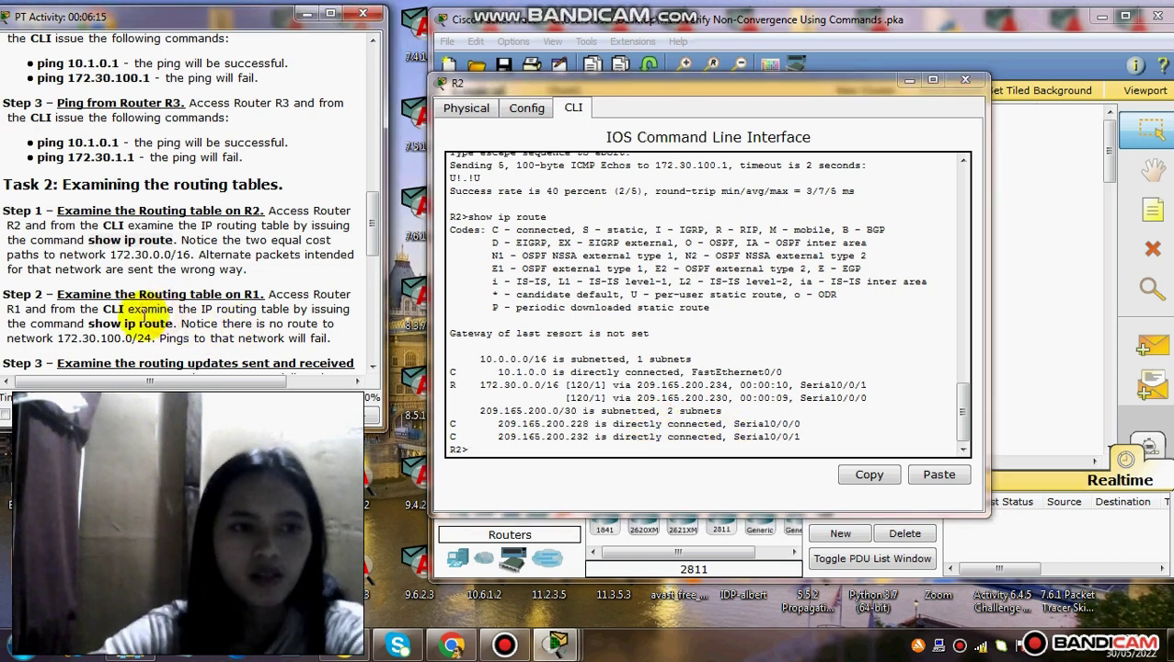
{"action": "scroll", "coordinate": [160, 320], "scroll_direction": "down", "scroll_amount": 1}
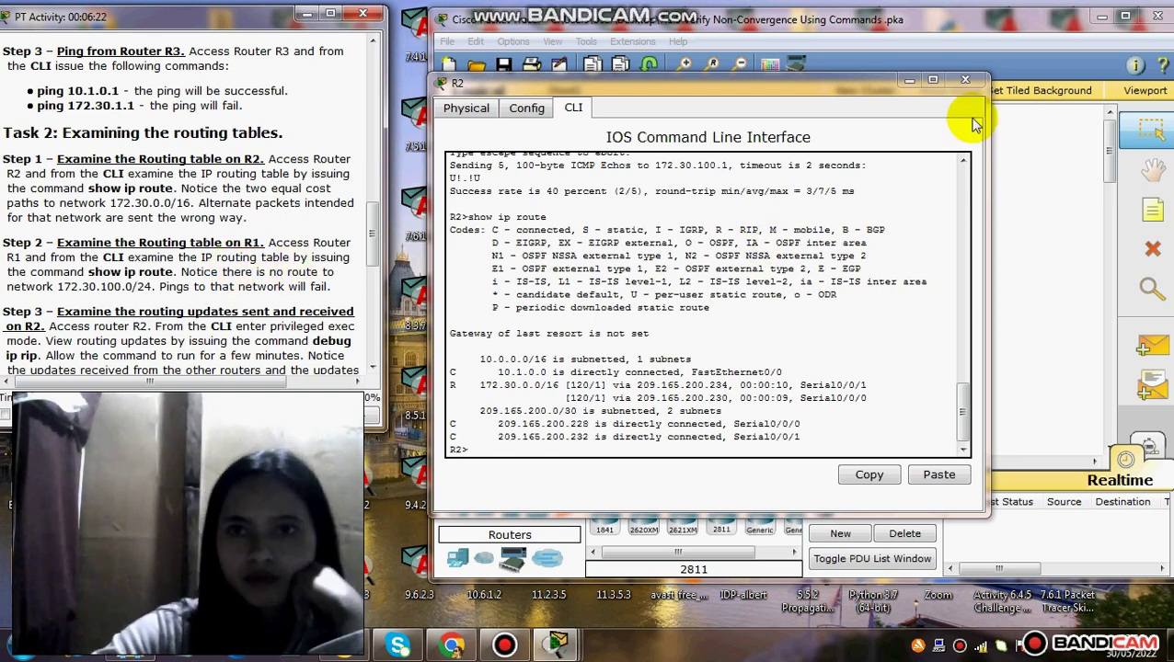
{"action": "left_click", "coordinate": [965, 84]}
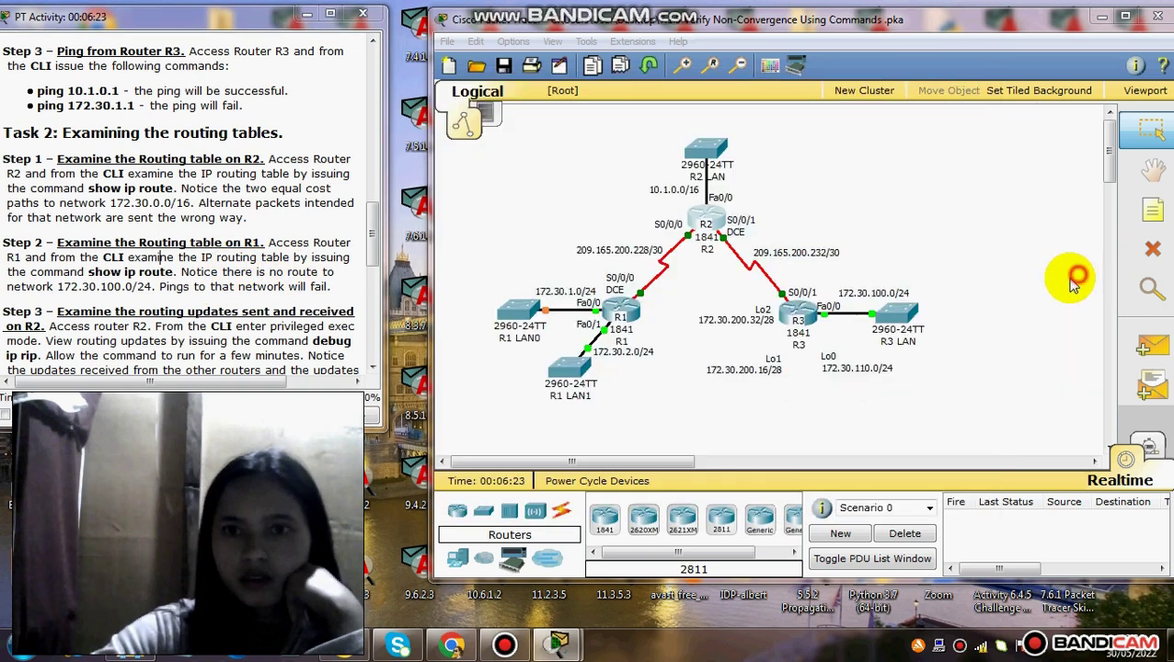
Open router R1, run the copied show ip route command on it, and close the router's window.
{"action": "left_click", "coordinate": [623, 304]}
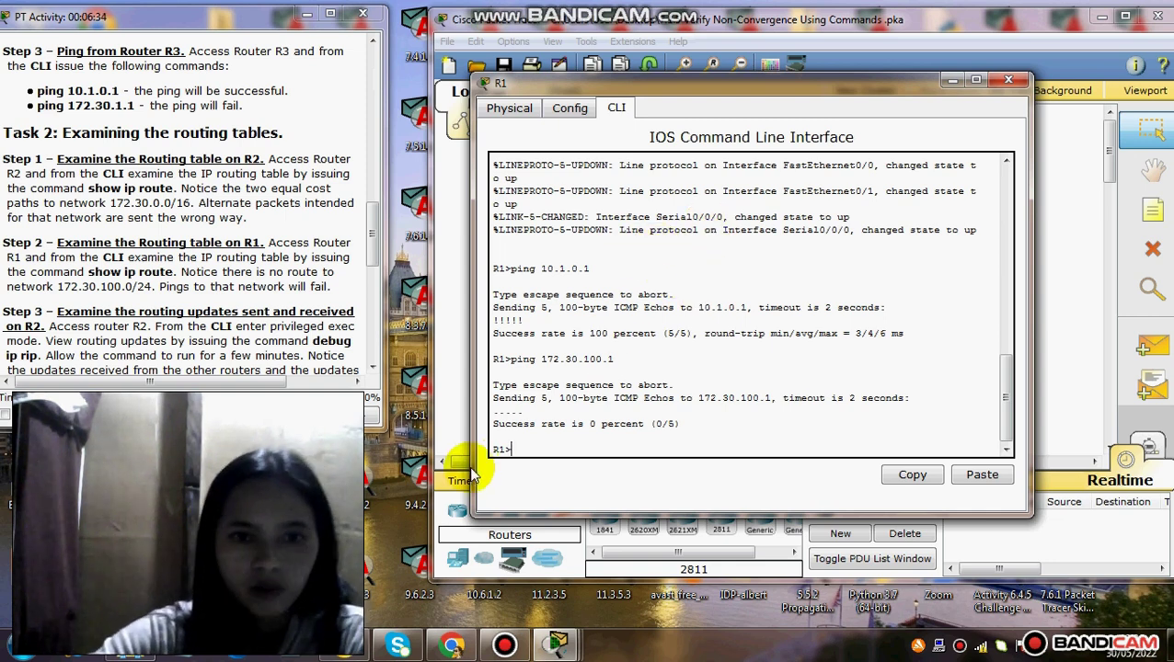
{"action": "left_click", "coordinate": [557, 479]}
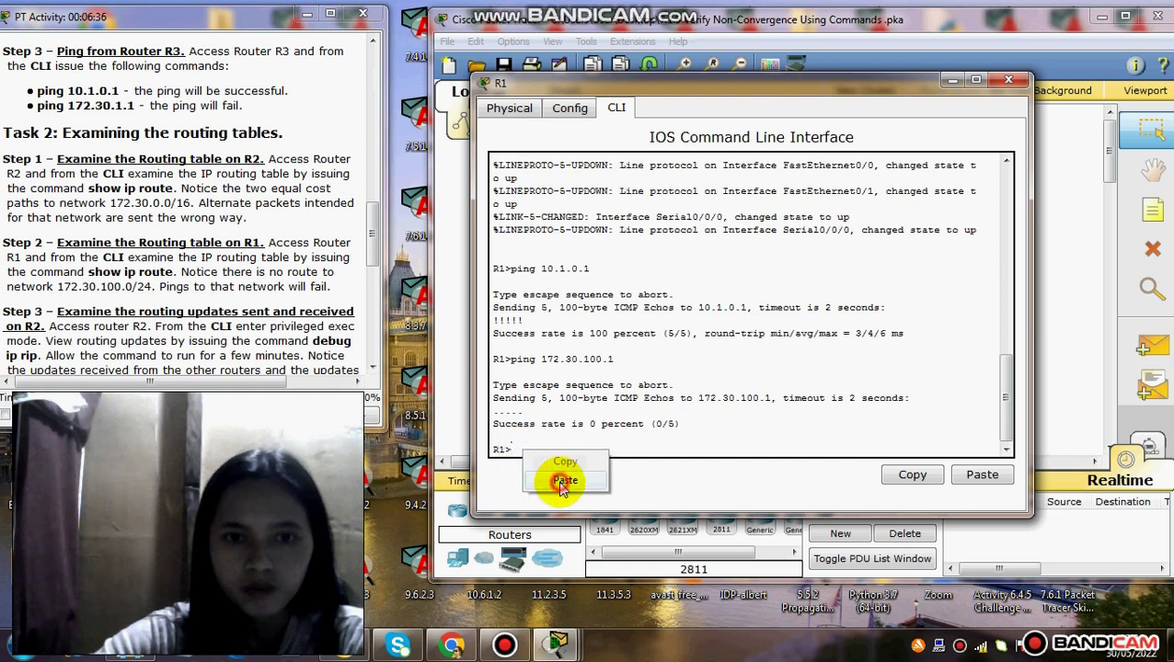
{"action": "type", "text": "show ip route"}
{"action": "key", "text": "Return"}
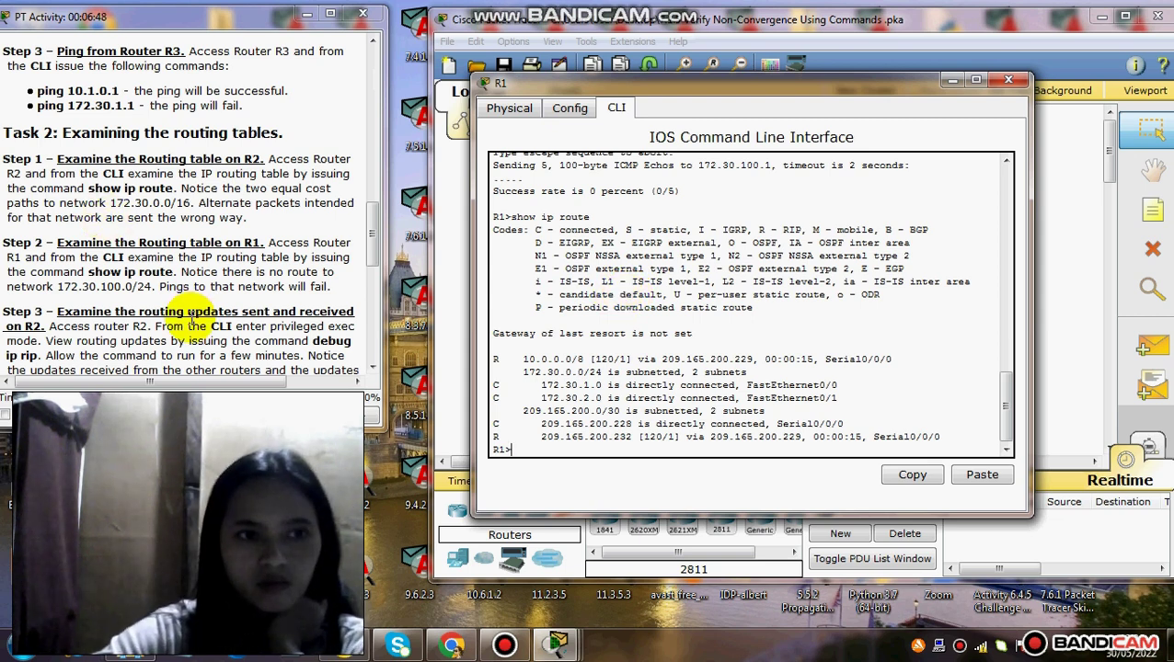
{"action": "left_click", "coordinate": [1008, 83]}
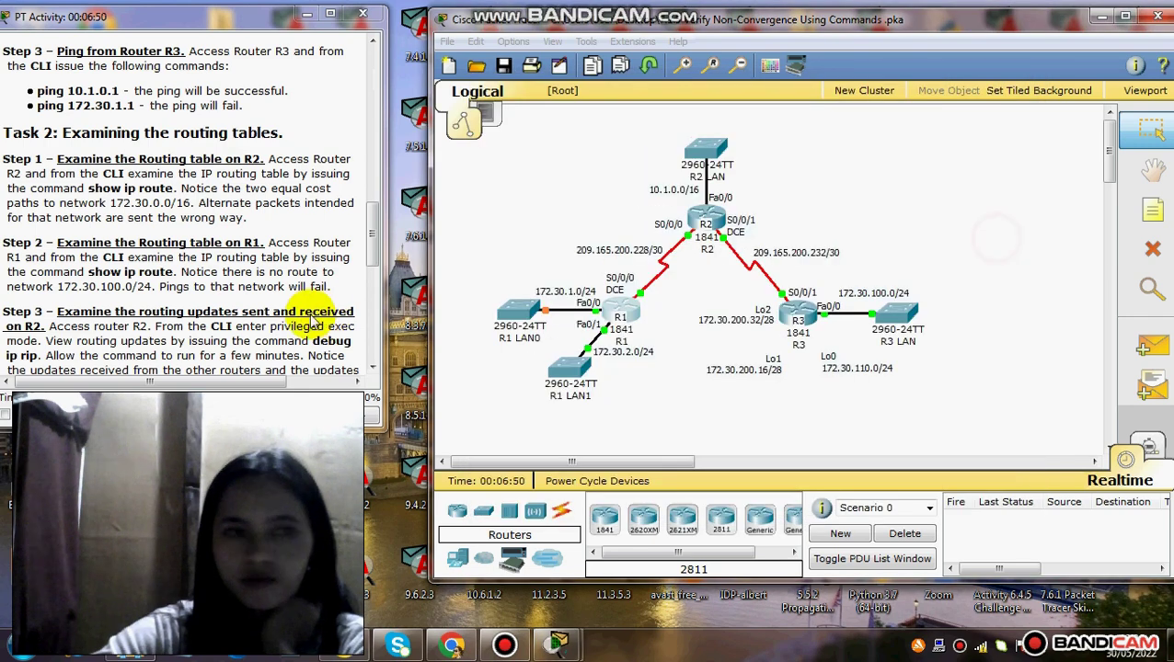
Reopen router R2 for Task 2 Step 3 and place its command-line window beside the instructions.
{"action": "scroll", "coordinate": [208, 304], "scroll_direction": "down", "scroll_amount": 1}
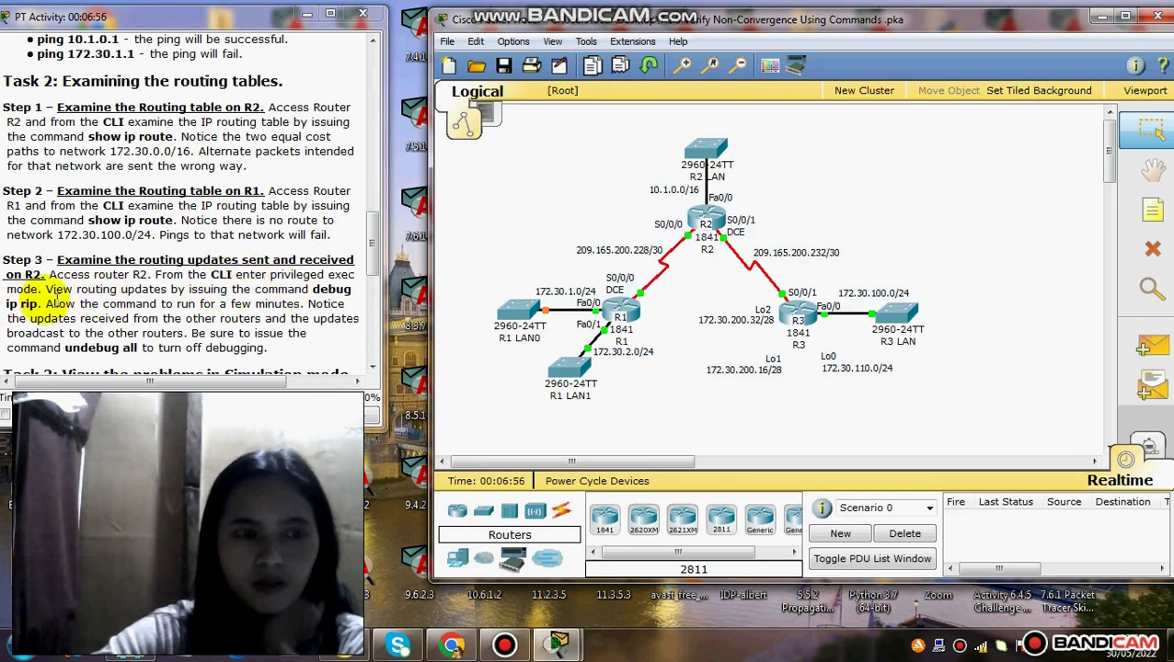
{"action": "scroll", "coordinate": [158, 318], "scroll_direction": "down", "scroll_amount": 1}
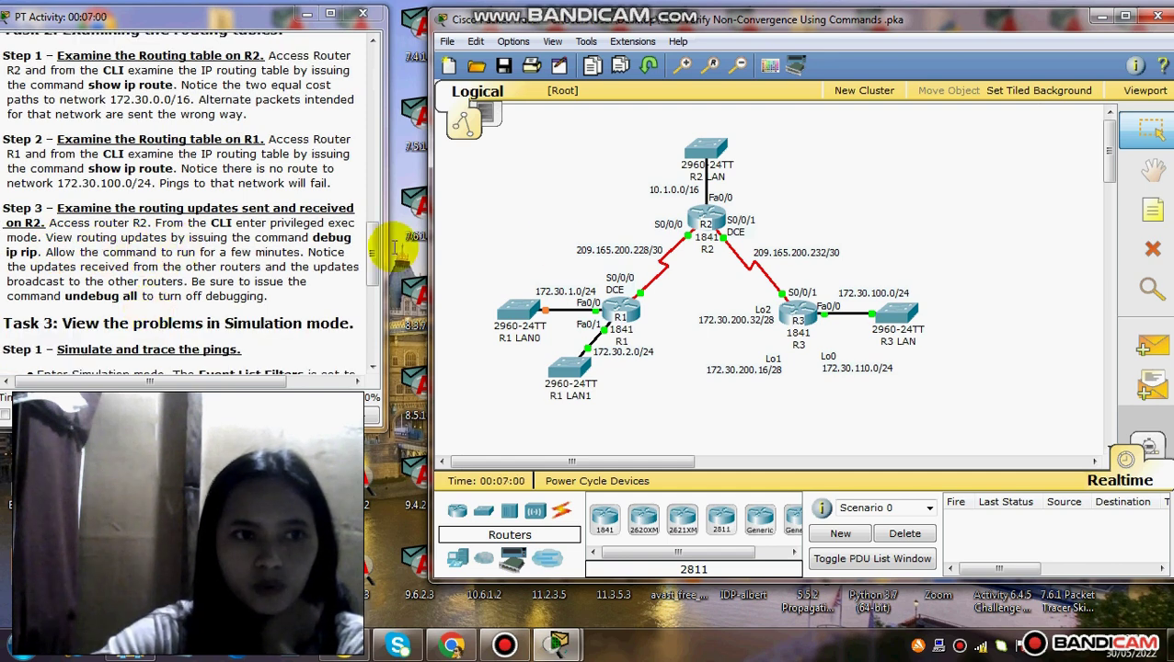
{"action": "left_click", "coordinate": [720, 225]}
{"action": "left_click_drag", "start_coordinate": [386, 69], "coordinate": [765, 66]}
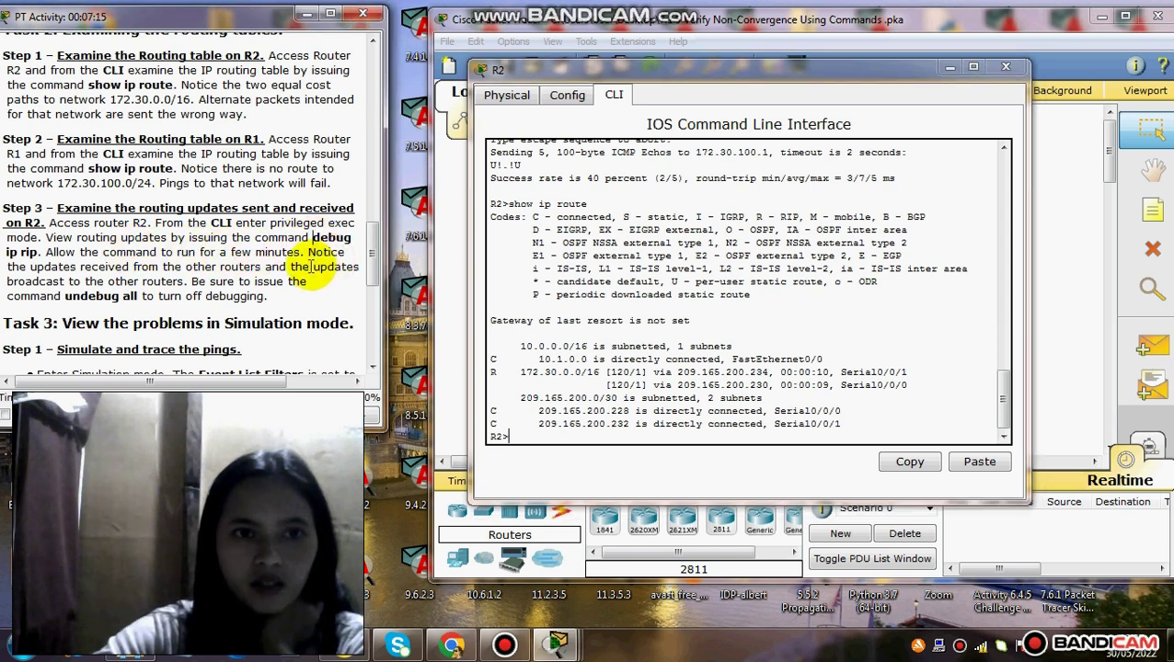
Copy debug ip rip from Task 2 Step 3 and try to run it in R2's user mode.
{"action": "left_click_drag", "start_coordinate": [312, 237], "coordinate": [39, 252]}
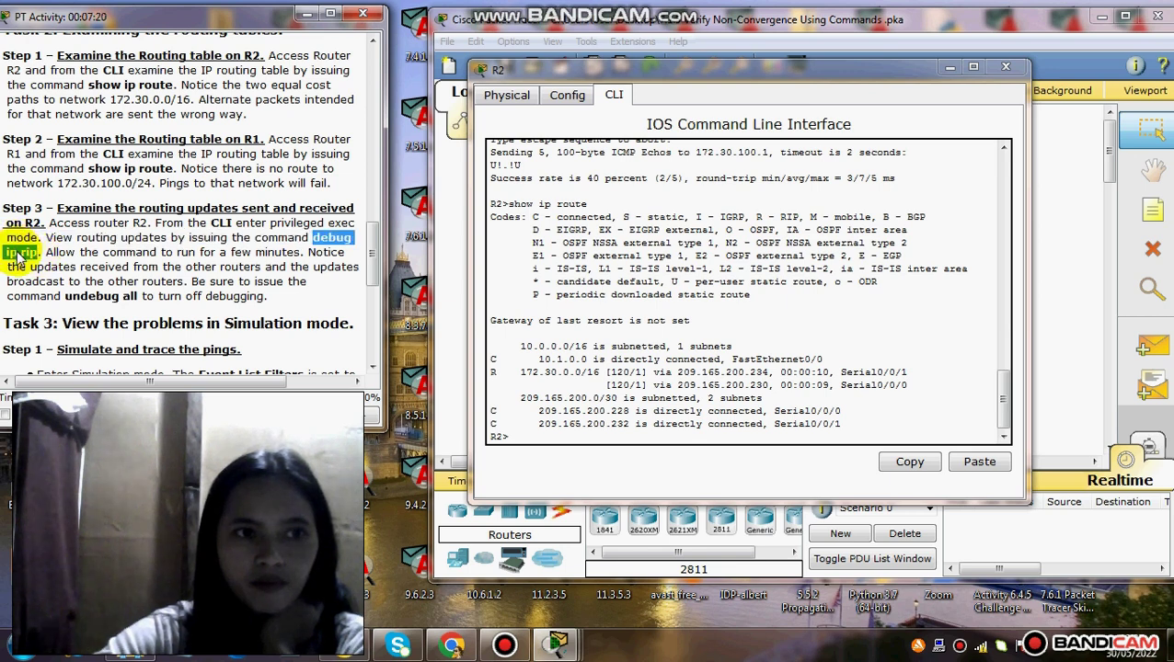
{"action": "right_click", "coordinate": [17, 258]}
{"action": "left_click", "coordinate": [55, 330]}
{"action": "left_click", "coordinate": [513, 430]}
{"action": "right_click", "coordinate": [543, 470]}
{"action": "left_click", "coordinate": [557, 466]}
{"action": "key", "text": "Return"}
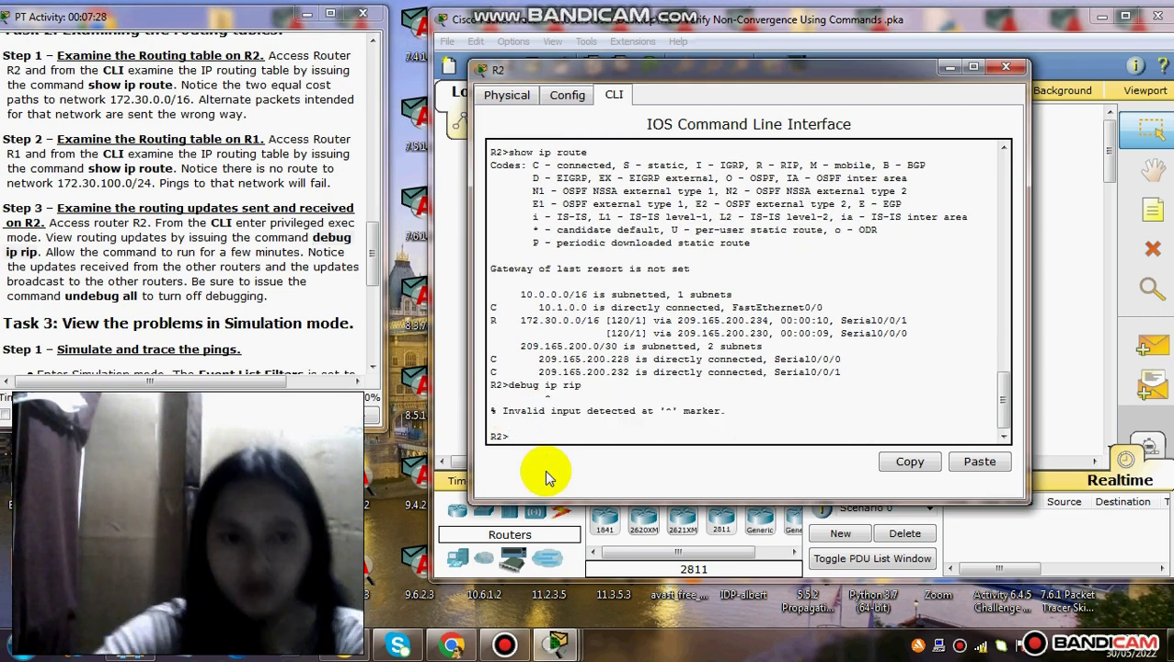
Enter privileged exec mode on R2, run the copied debug ip rip command, and get a fresh prompt after the RIP updates.
{"action": "type", "text": "en"}
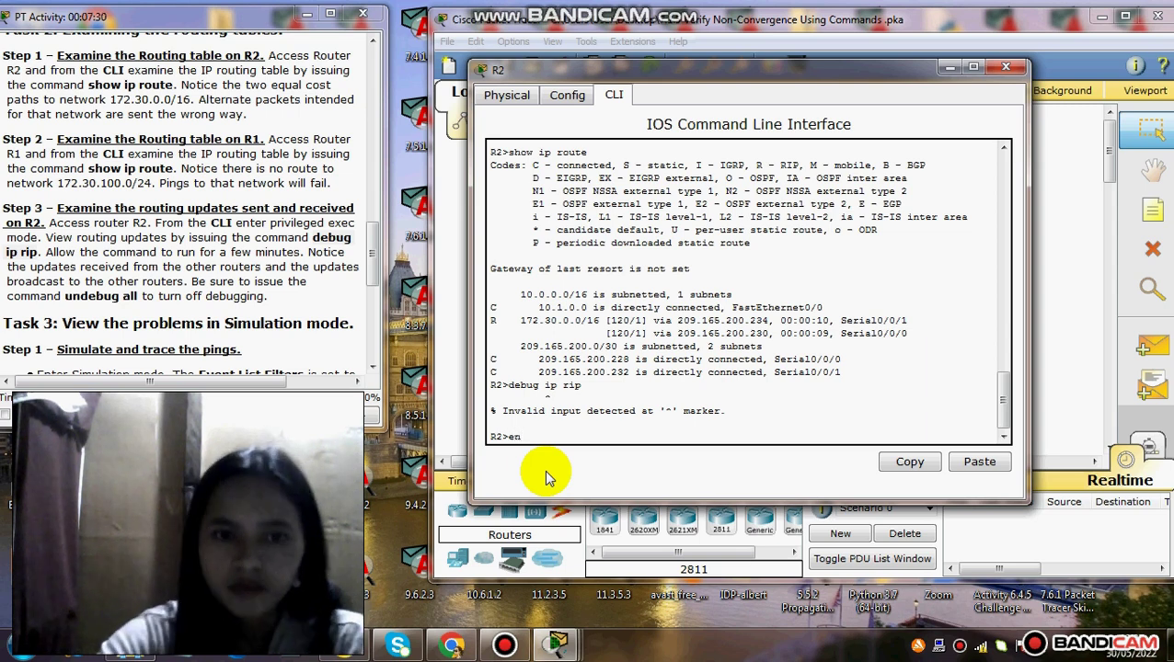
{"action": "key", "text": "Return"}
{"action": "right_click", "coordinate": [521, 439]}
{"action": "left_click", "coordinate": [560, 467]}
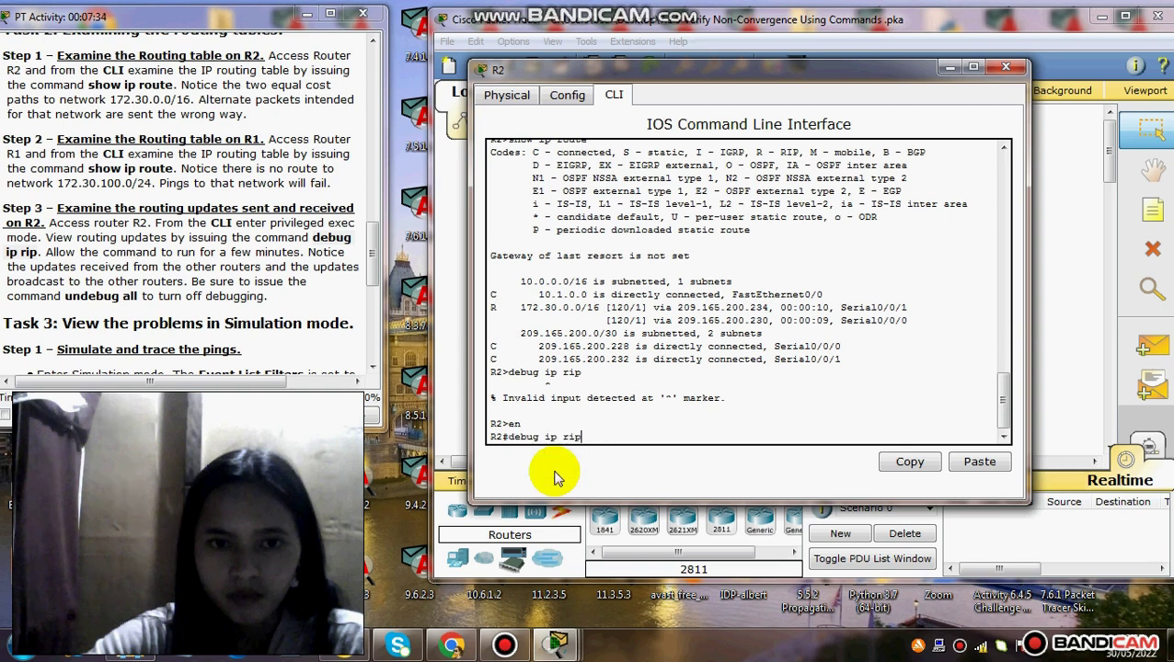
{"action": "key", "text": "Return"}
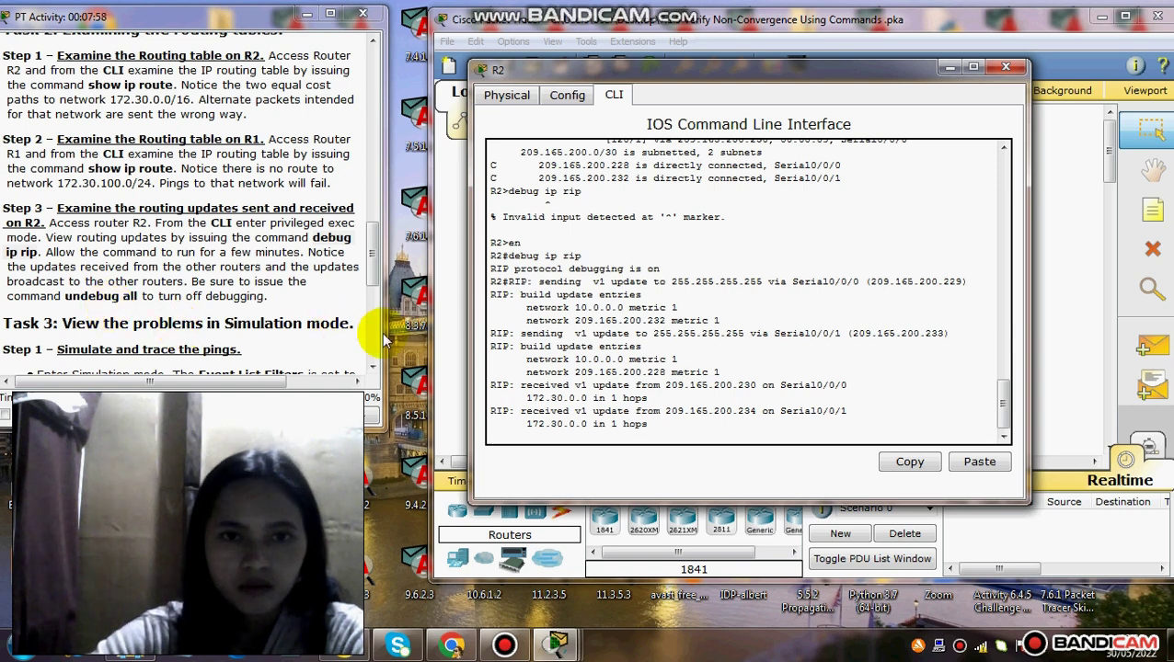
{"action": "key", "text": "Return"}
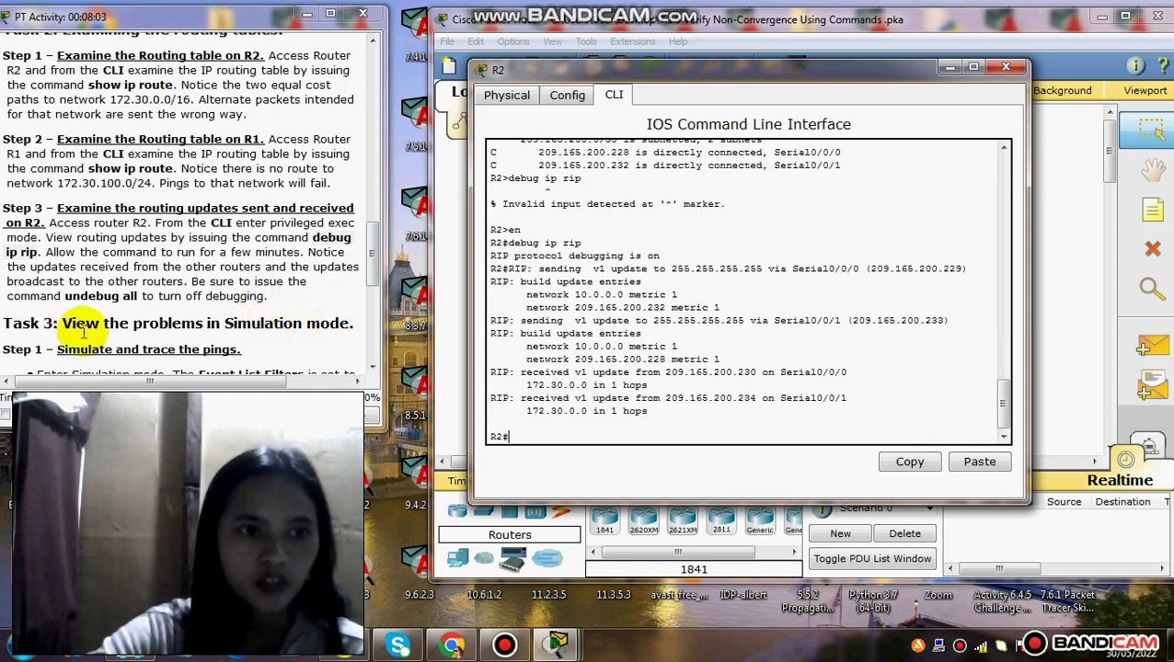
Copy undebug all from Task 2 Step 3, run it on R2 to turn off debugging, and close the router's window.
{"action": "left_click", "coordinate": [136, 302]}
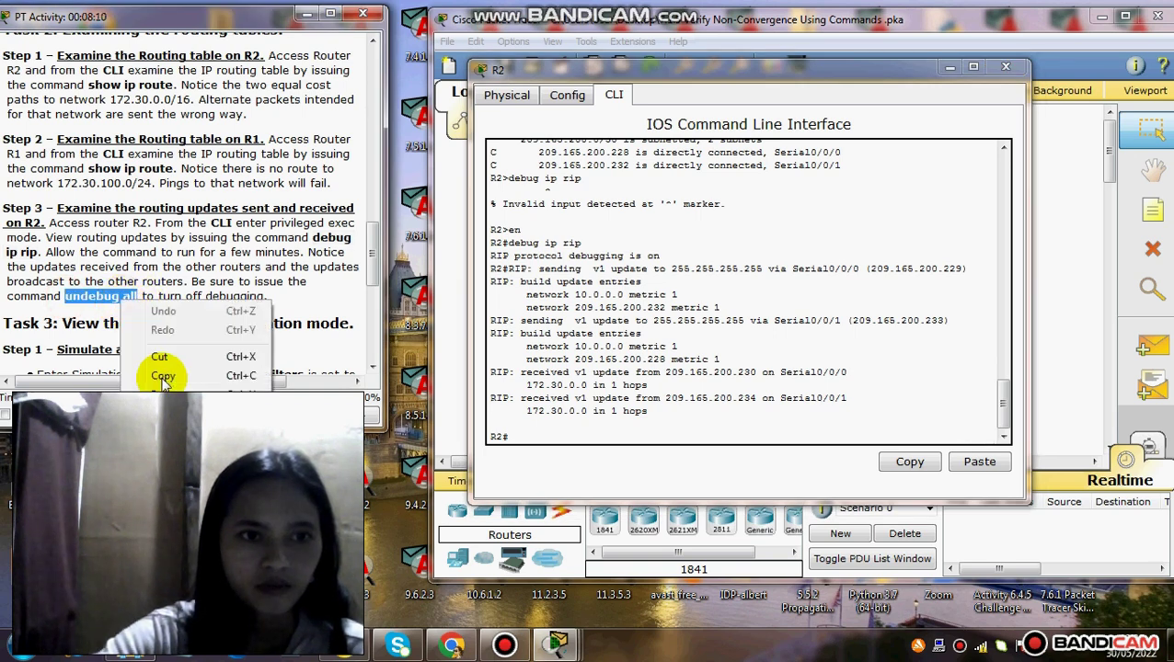
{"action": "right_click", "coordinate": [123, 304]}
{"action": "left_click", "coordinate": [152, 340]}
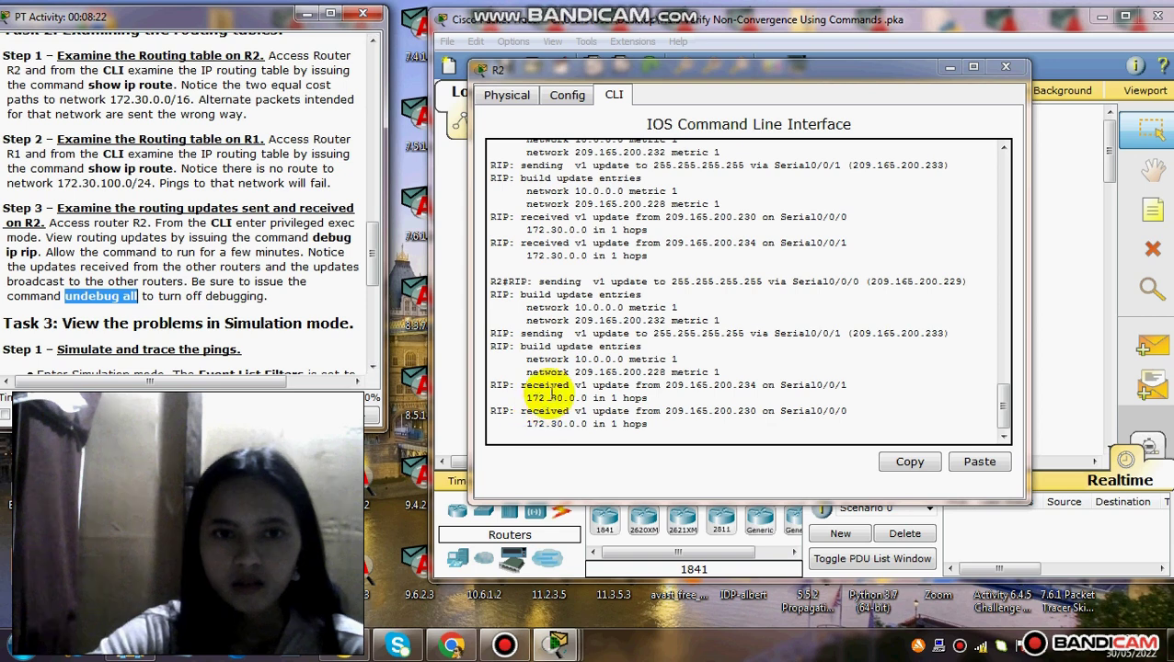
{"action": "scroll", "coordinate": [567, 385], "scroll_direction": "up", "scroll_amount": 3}
{"action": "scroll", "coordinate": [566, 386], "scroll_direction": "down", "scroll_amount": 3}
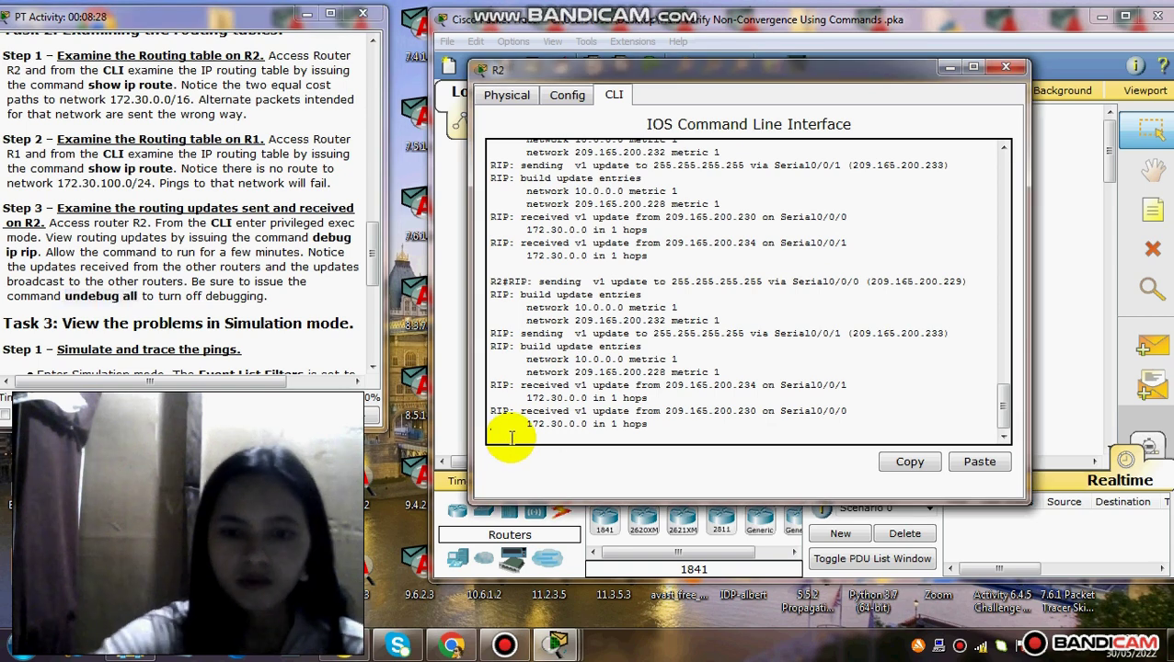
{"action": "key", "text": "Return"}
{"action": "right_click", "coordinate": [519, 443]}
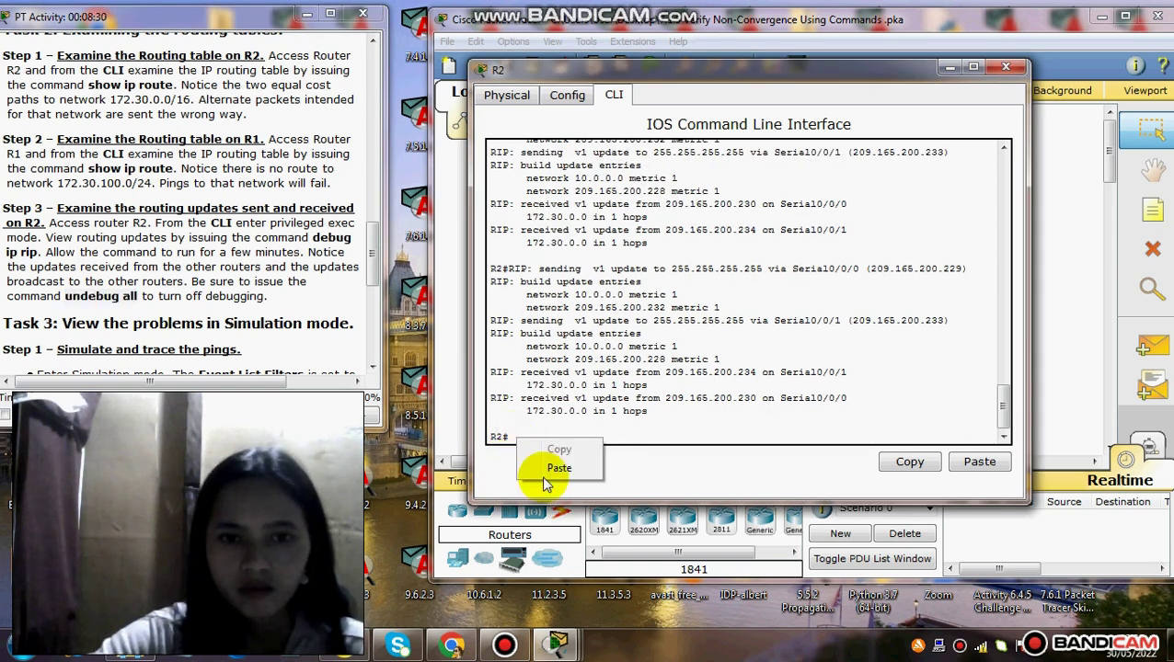
{"action": "left_click", "coordinate": [544, 471]}
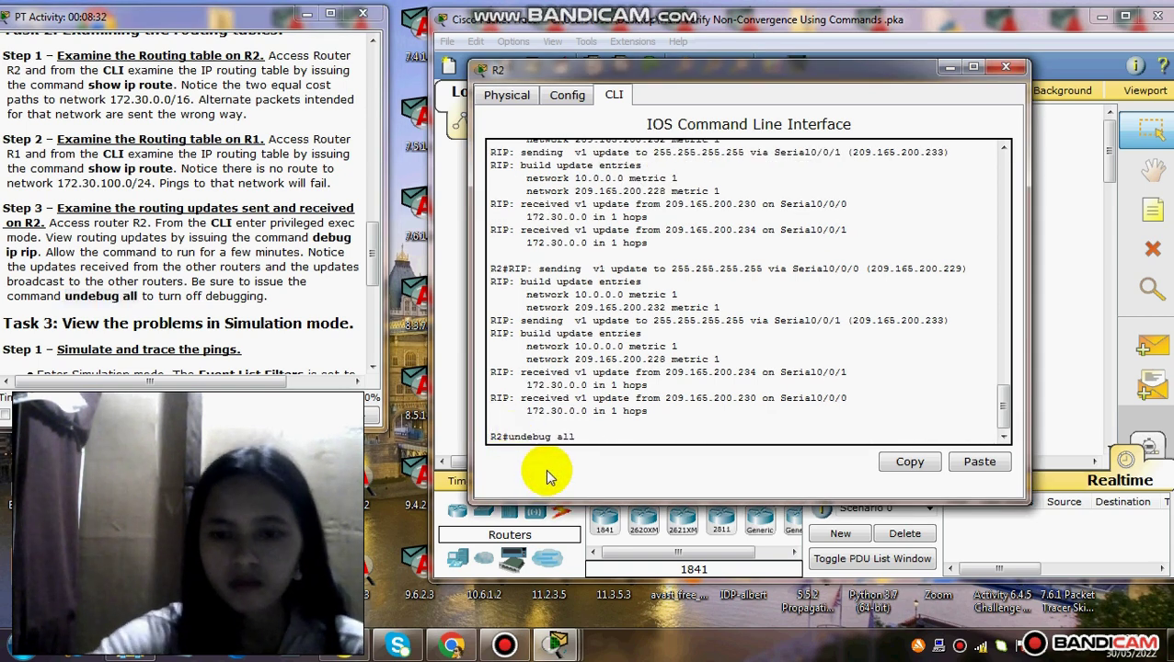
{"action": "key", "text": "Return"}
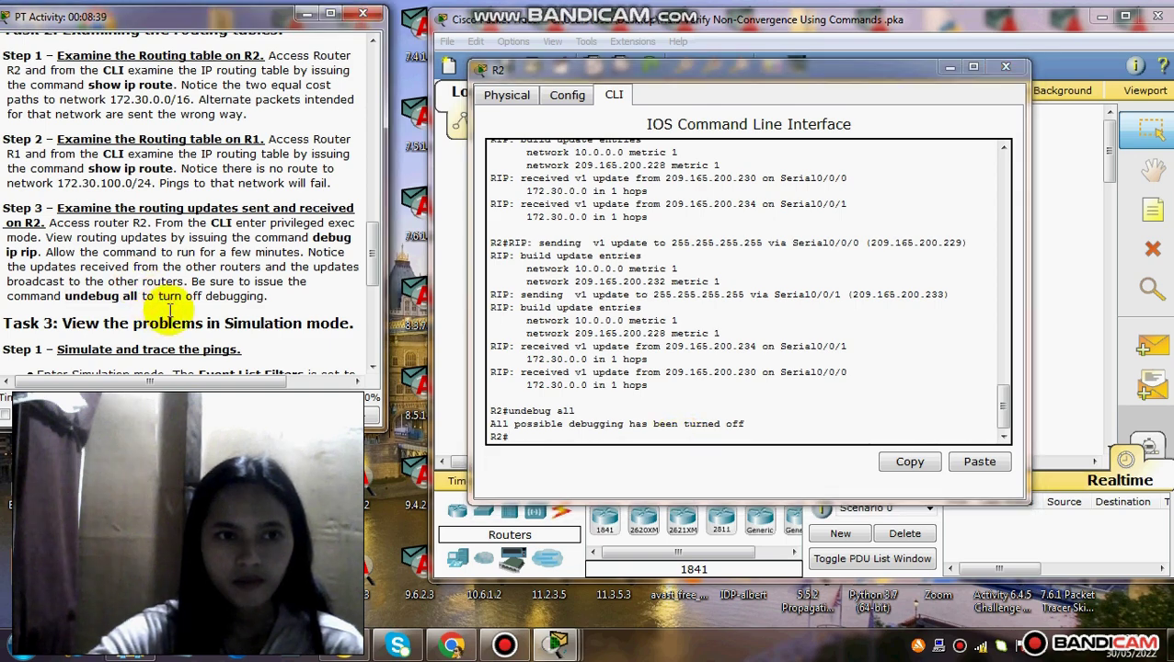
{"action": "scroll", "coordinate": [170, 311], "scroll_direction": "down", "scroll_amount": 1}
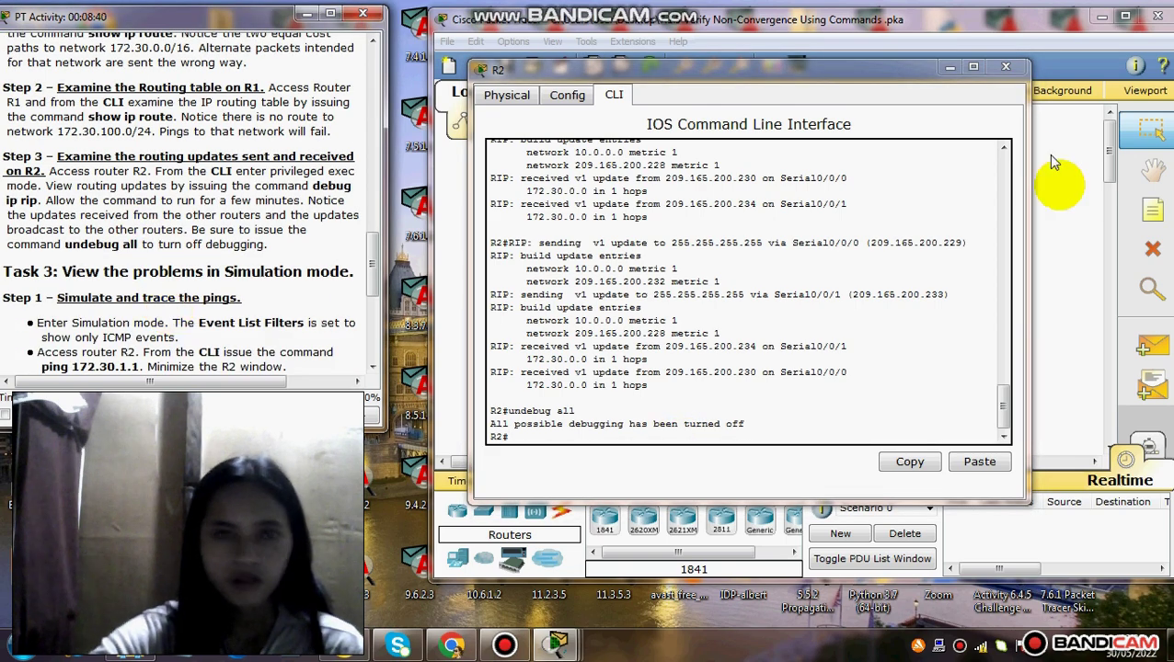
{"action": "left_click", "coordinate": [1005, 70]}
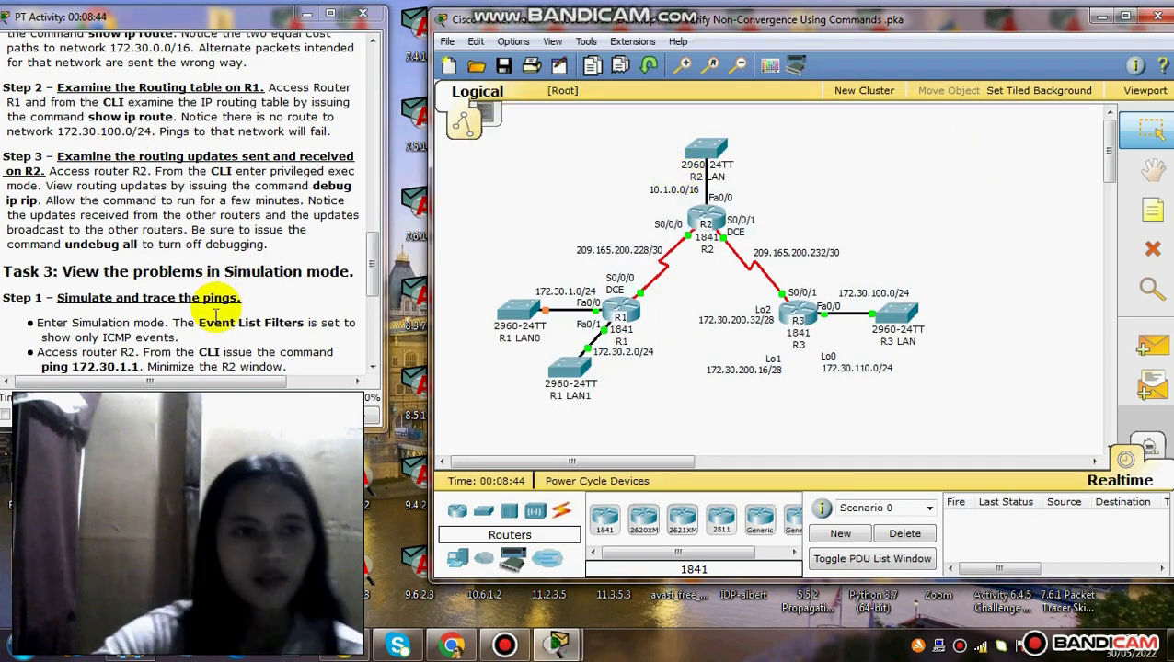
Switch to Simulation mode for Task 3 Step 1 and reopen router R2 with its command-line window beside the instructions.
{"action": "scroll", "coordinate": [212, 303], "scroll_direction": "down", "scroll_amount": 1}
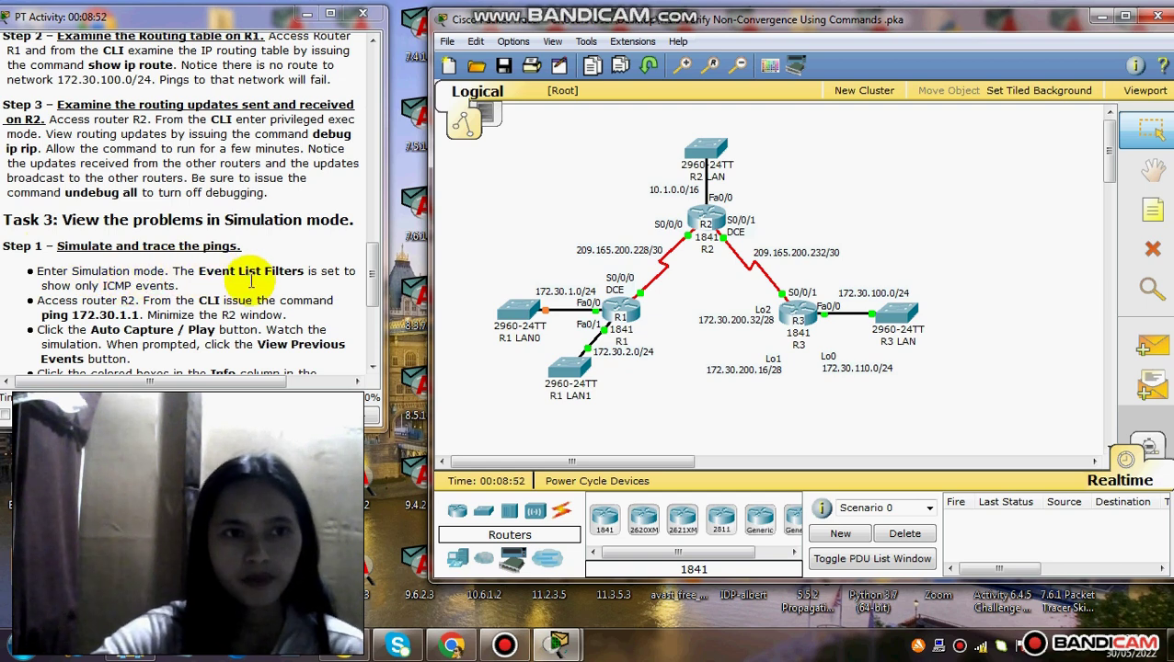
{"action": "scroll", "coordinate": [250, 277], "scroll_direction": "down", "scroll_amount": 1}
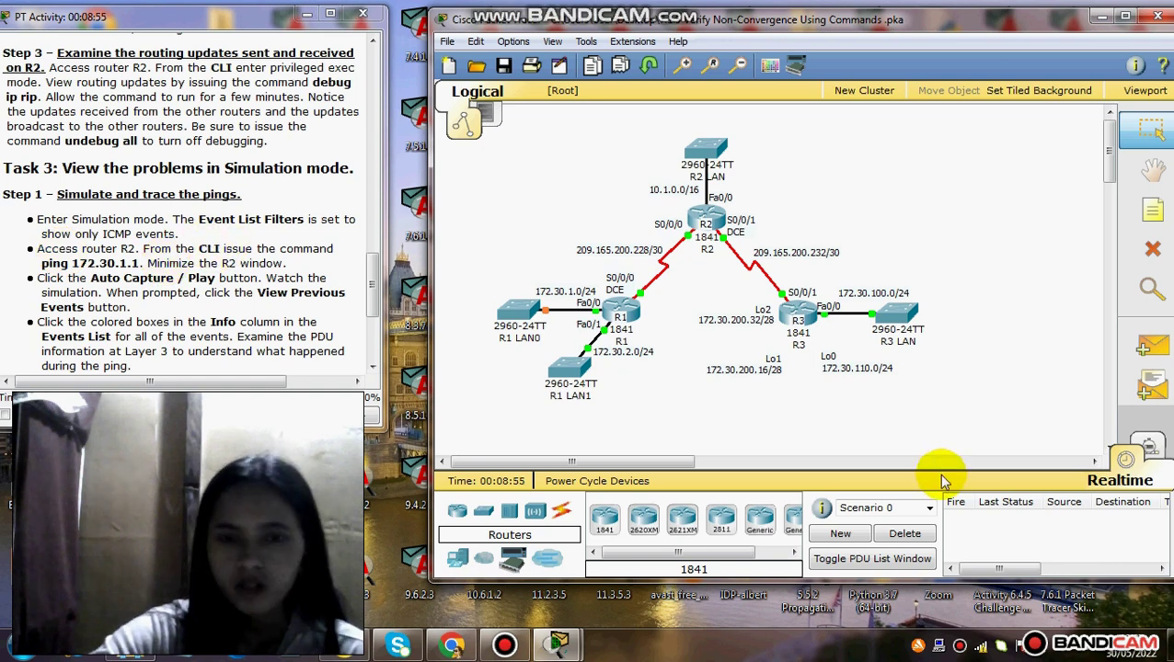
{"action": "left_click", "coordinate": [1150, 451]}
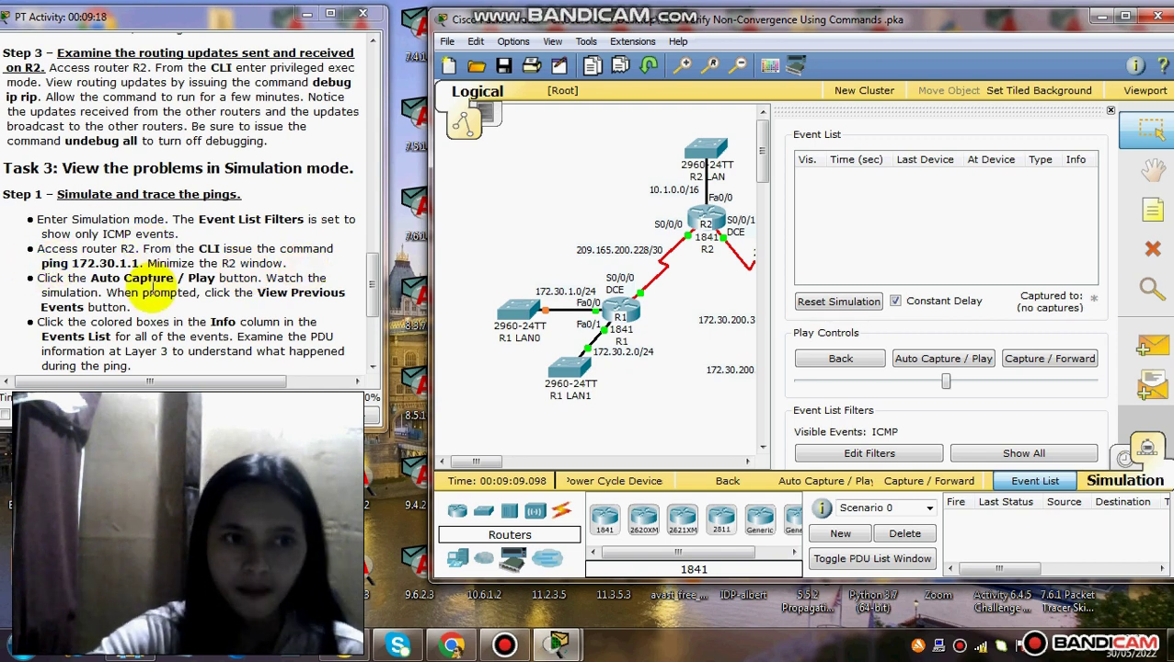
{"action": "left_click", "coordinate": [704, 218]}
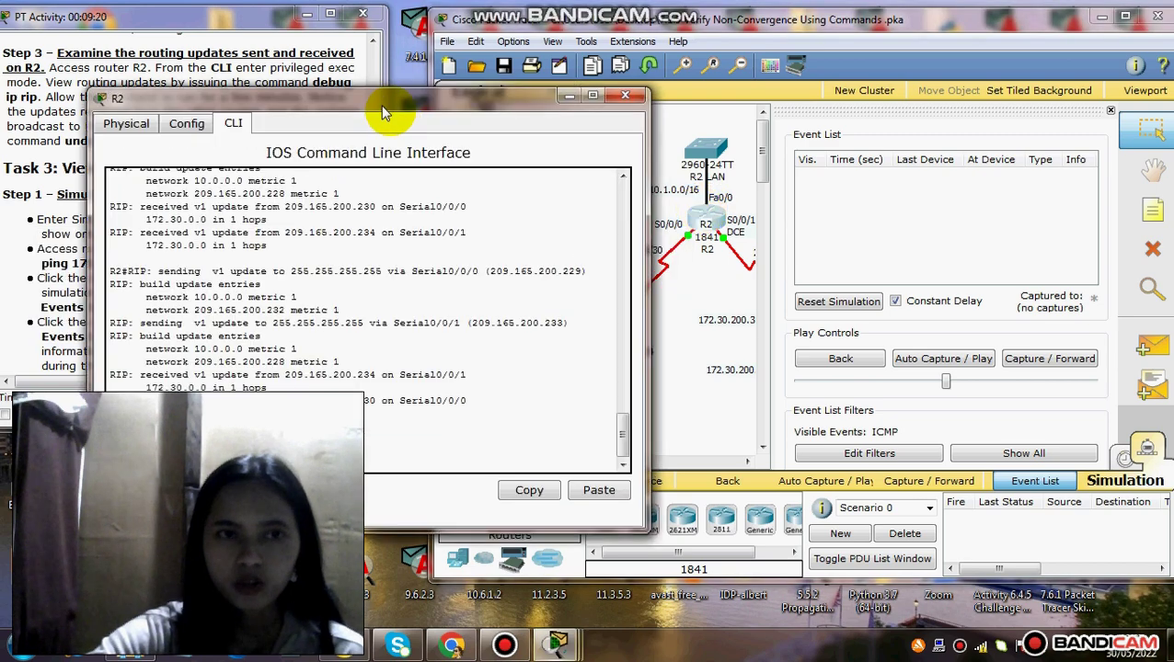
{"action": "left_click_drag", "start_coordinate": [542, 120], "coordinate": [772, 53]}
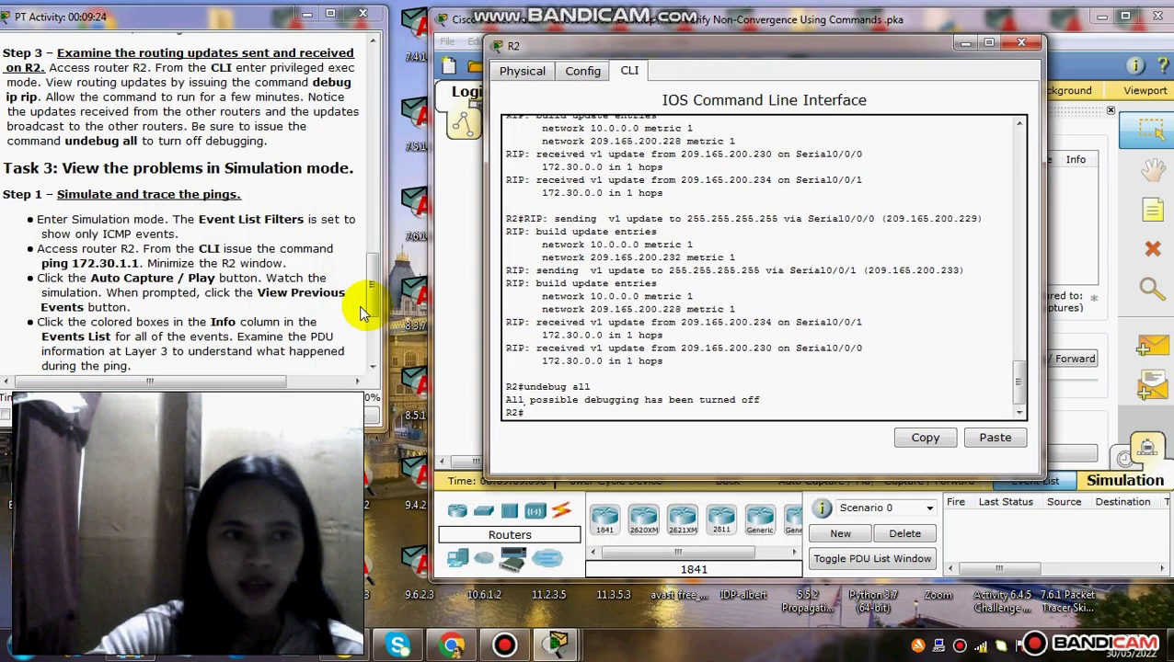
Copy ping 172.30.1.1 from Task 3 Step 1 of the instructions and run it on R2.
{"action": "left_click_drag", "start_coordinate": [40, 264], "coordinate": [147, 264]}
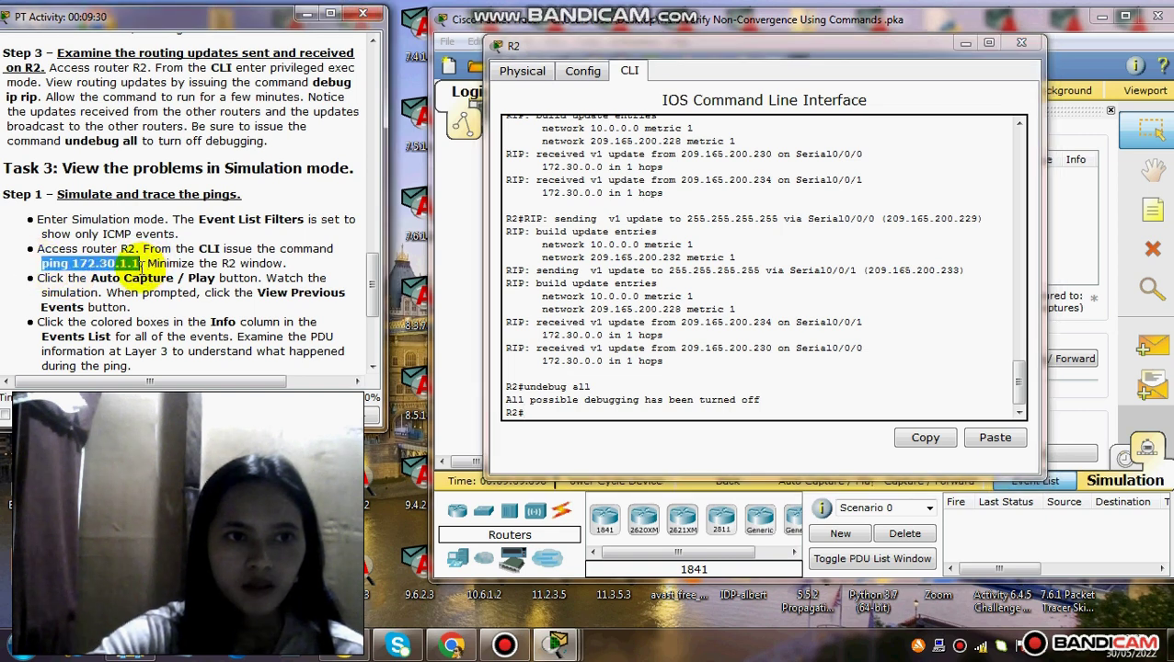
{"action": "right_click", "coordinate": [139, 265]}
{"action": "left_click", "coordinate": [162, 330]}
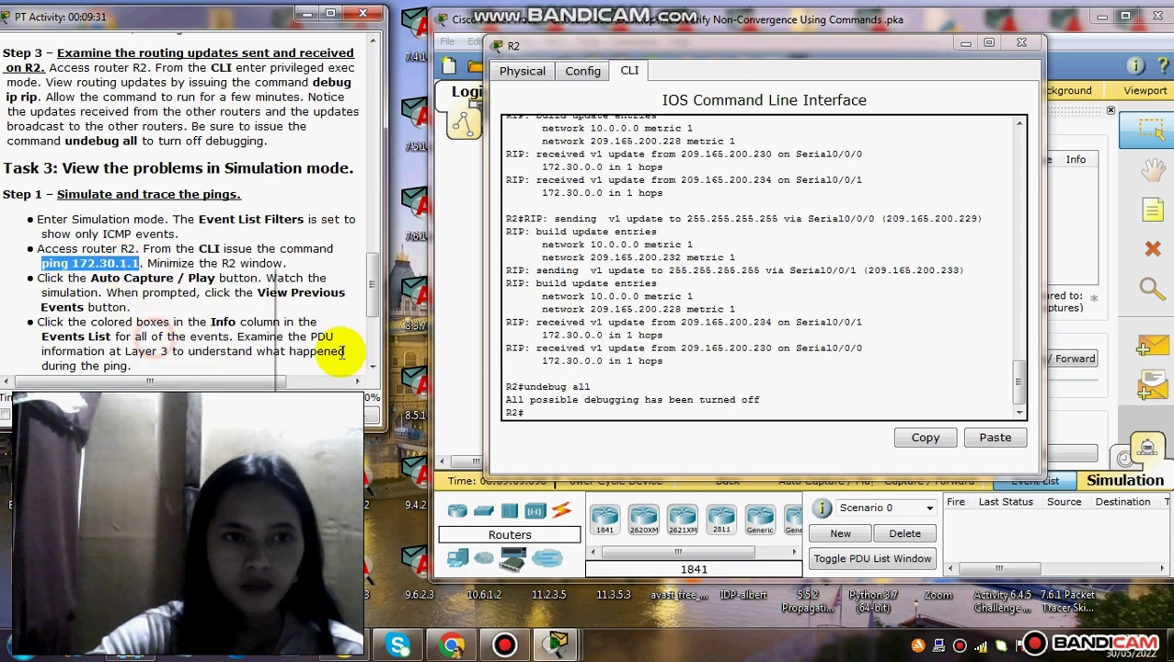
{"action": "left_click", "coordinate": [520, 413]}
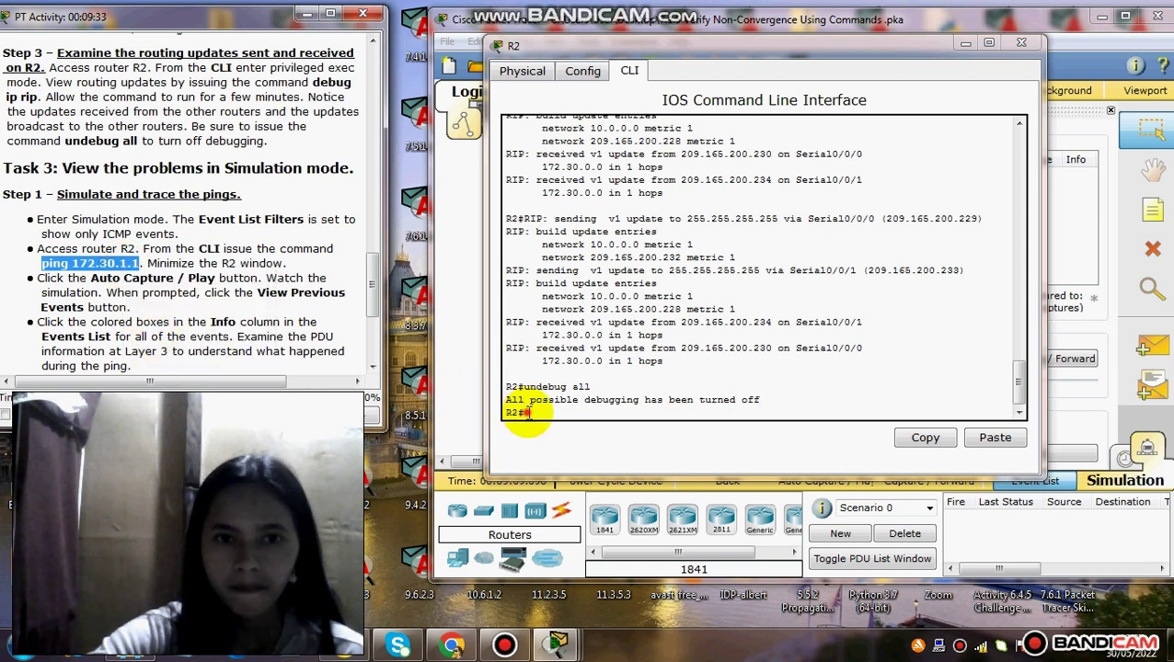
{"action": "right_click", "coordinate": [528, 413]}
{"action": "left_click", "coordinate": [563, 443]}
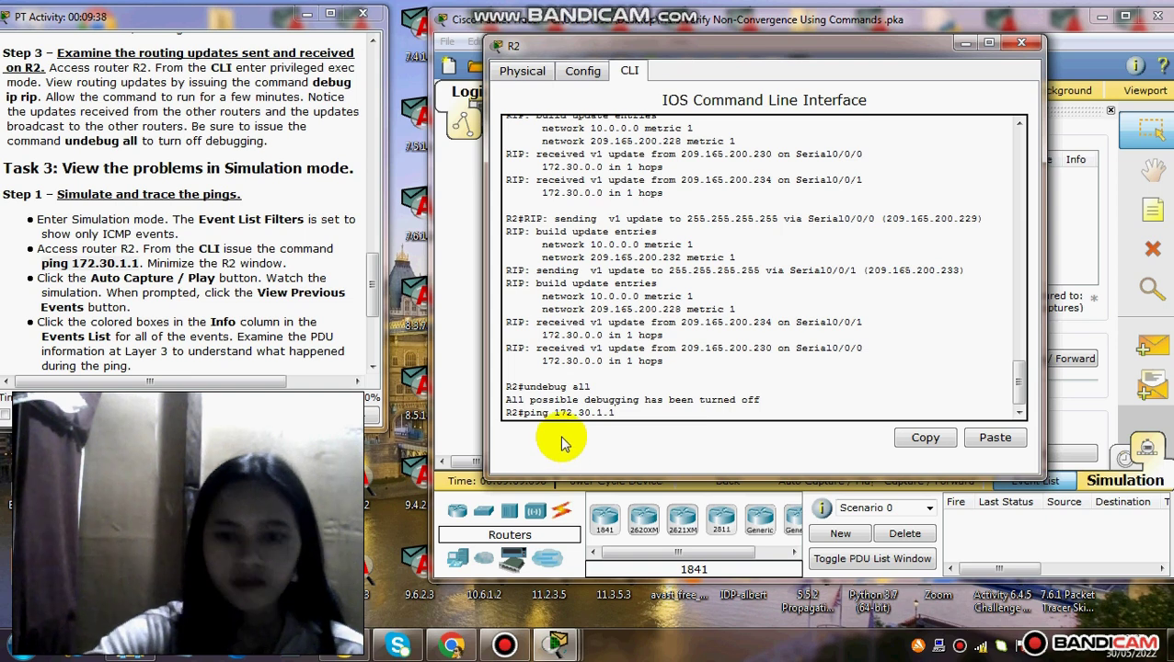
{"action": "key", "text": "Return"}
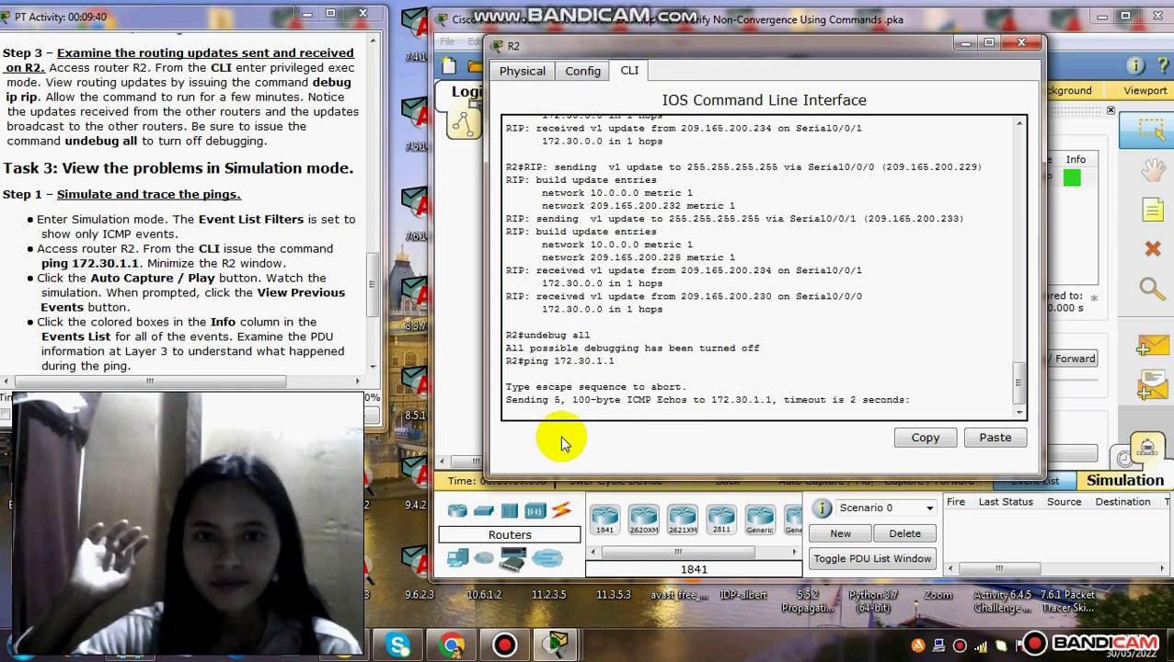
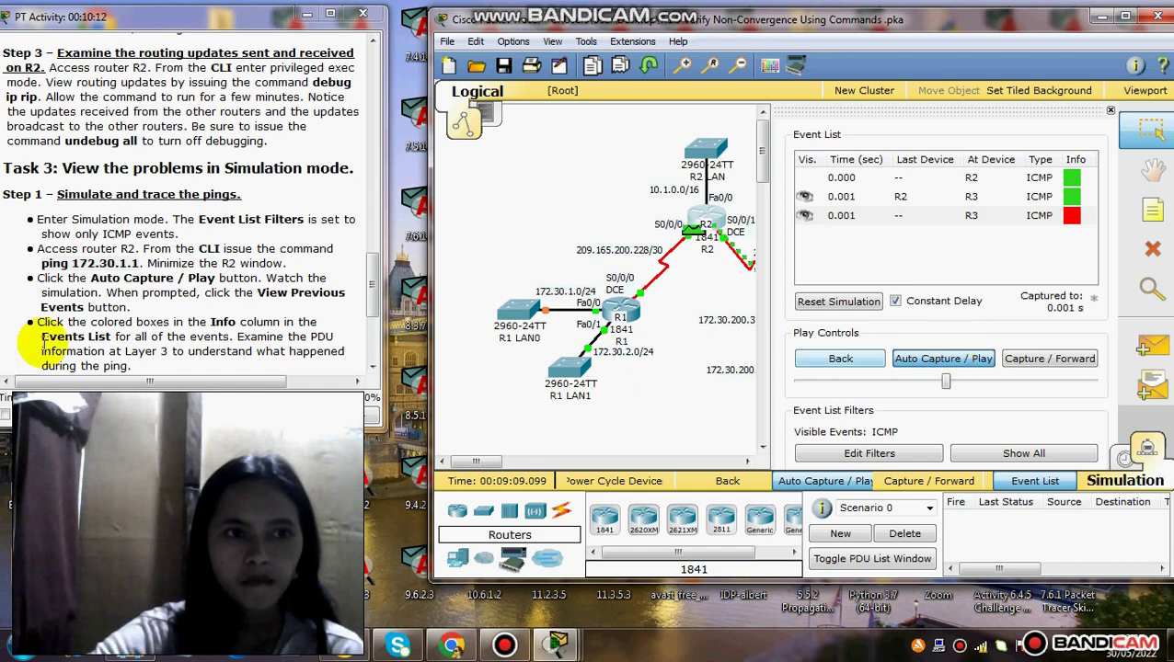
Enlarge the main window to watch the ping simulation, stop Auto Capture / Play, and restore the window's size.
{"action": "left_click", "coordinate": [1126, 21]}
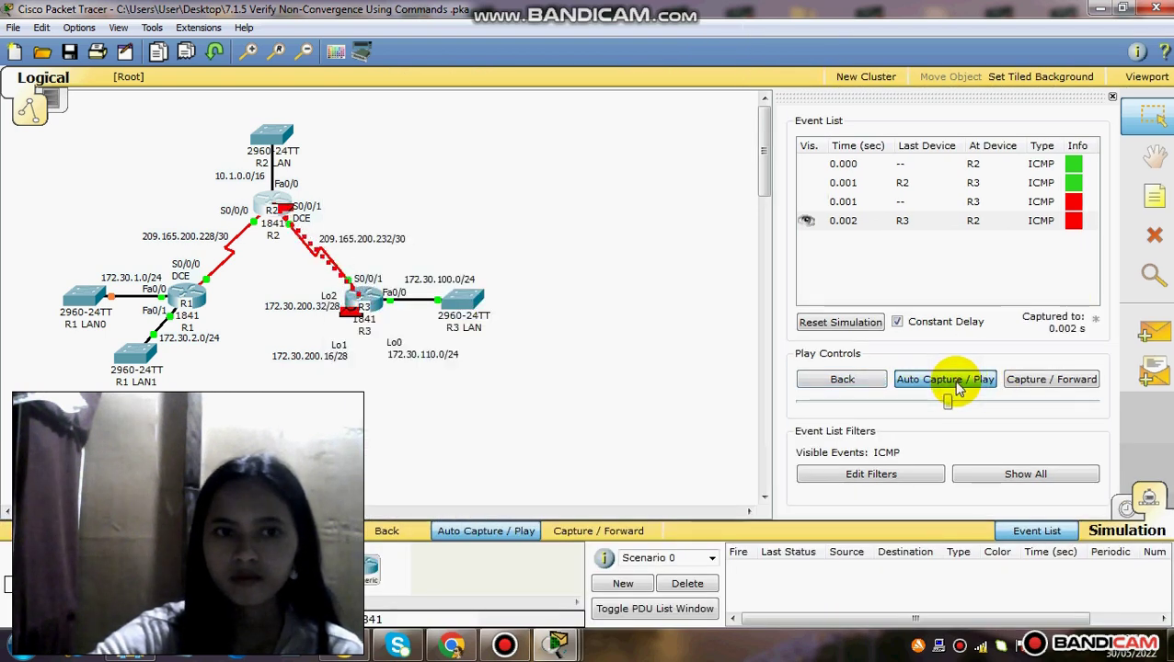
{"action": "left_click", "coordinate": [957, 388]}
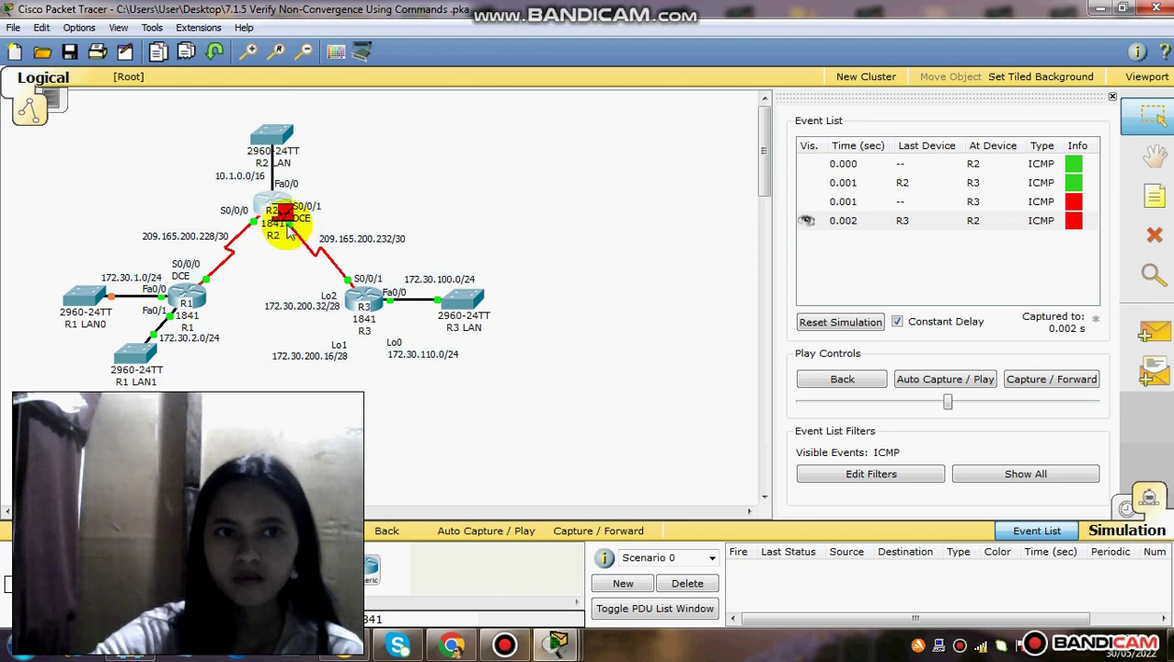
{"action": "left_click", "coordinate": [1122, 11]}
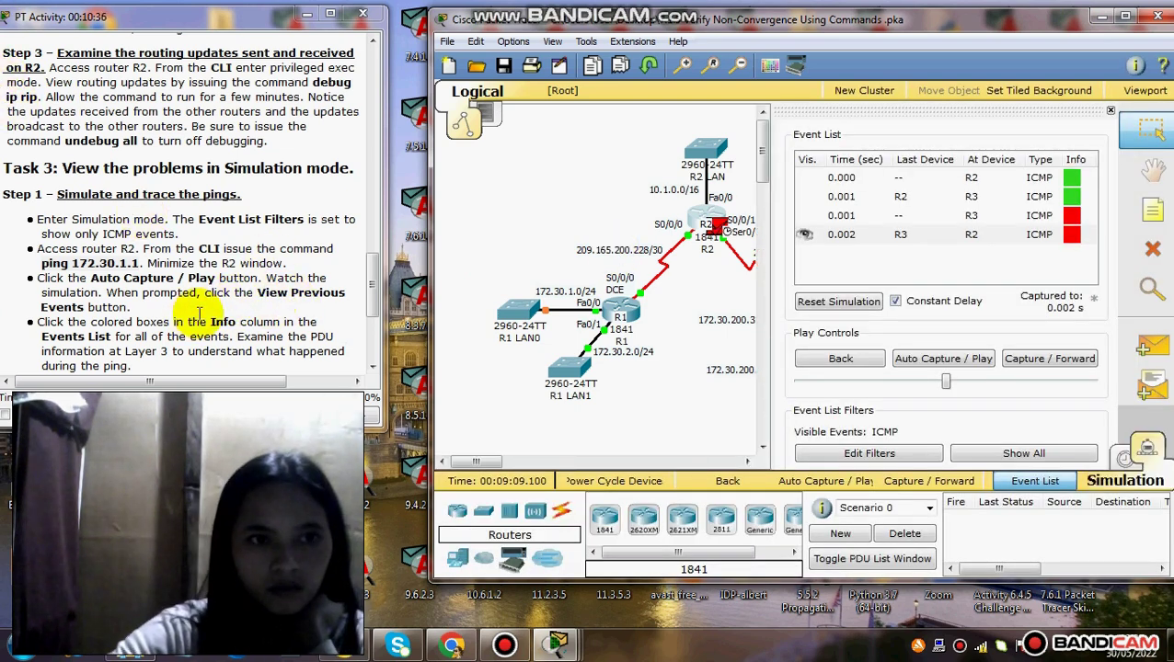
Examine the OSI Model and Outbound PDU Details of the 0.000 s ICMP event at R2, and close the PDU information.
{"action": "scroll", "coordinate": [198, 313], "scroll_direction": "down", "scroll_amount": 1}
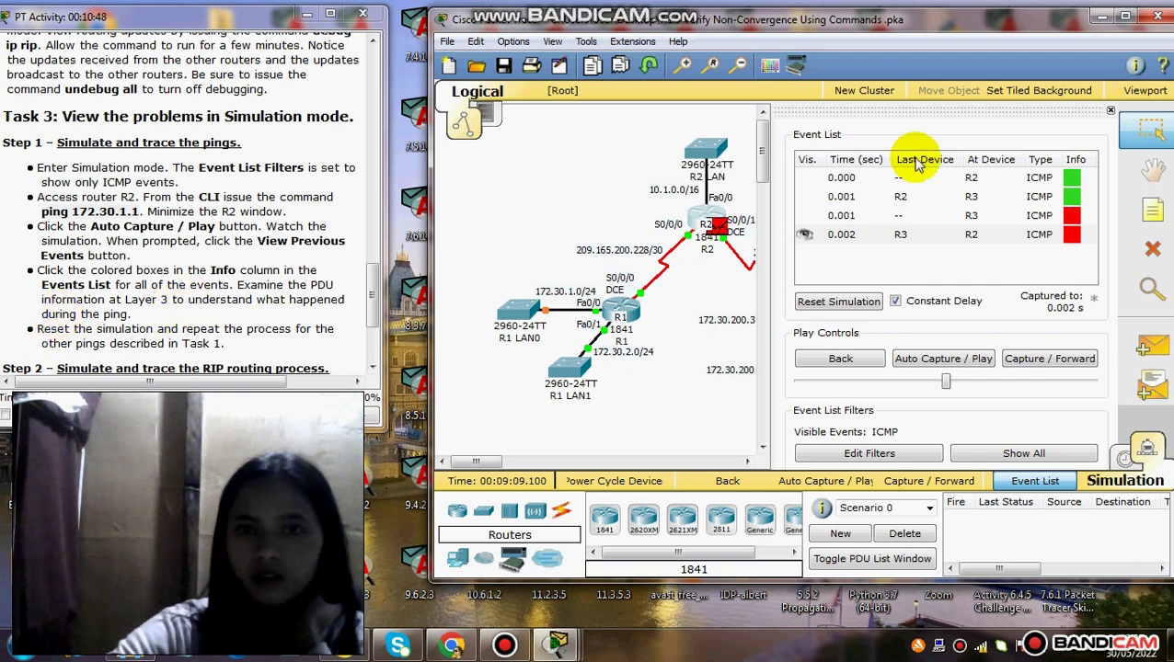
{"action": "left_click", "coordinate": [1074, 178]}
{"action": "left_click", "coordinate": [1074, 178]}
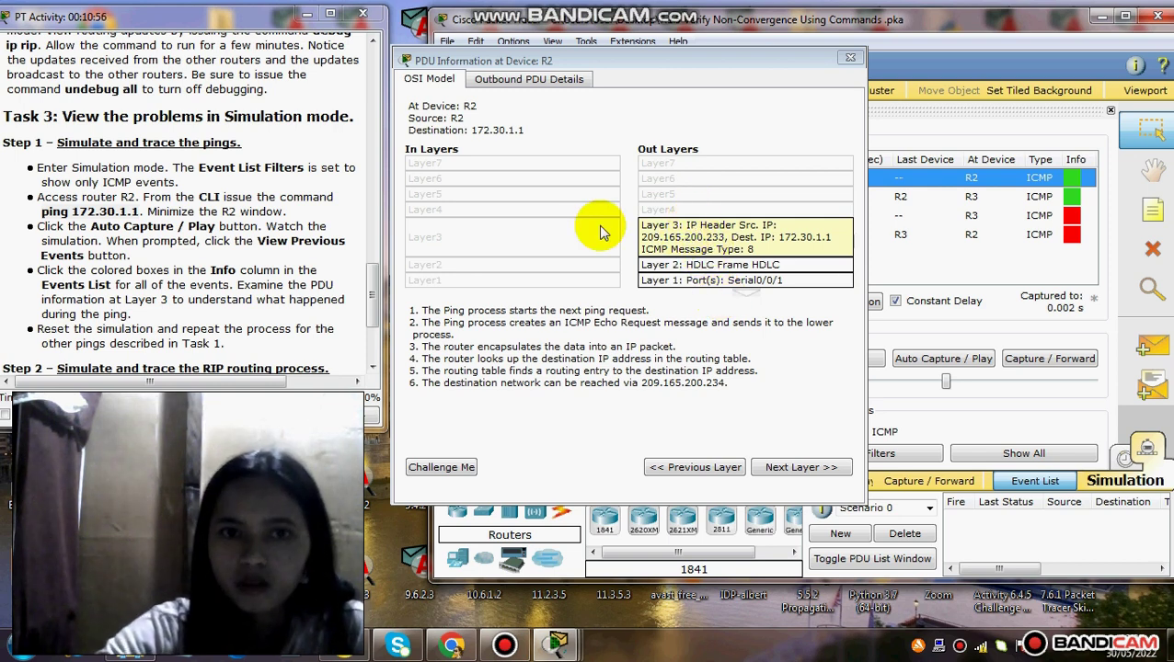
{"action": "left_click", "coordinate": [536, 81]}
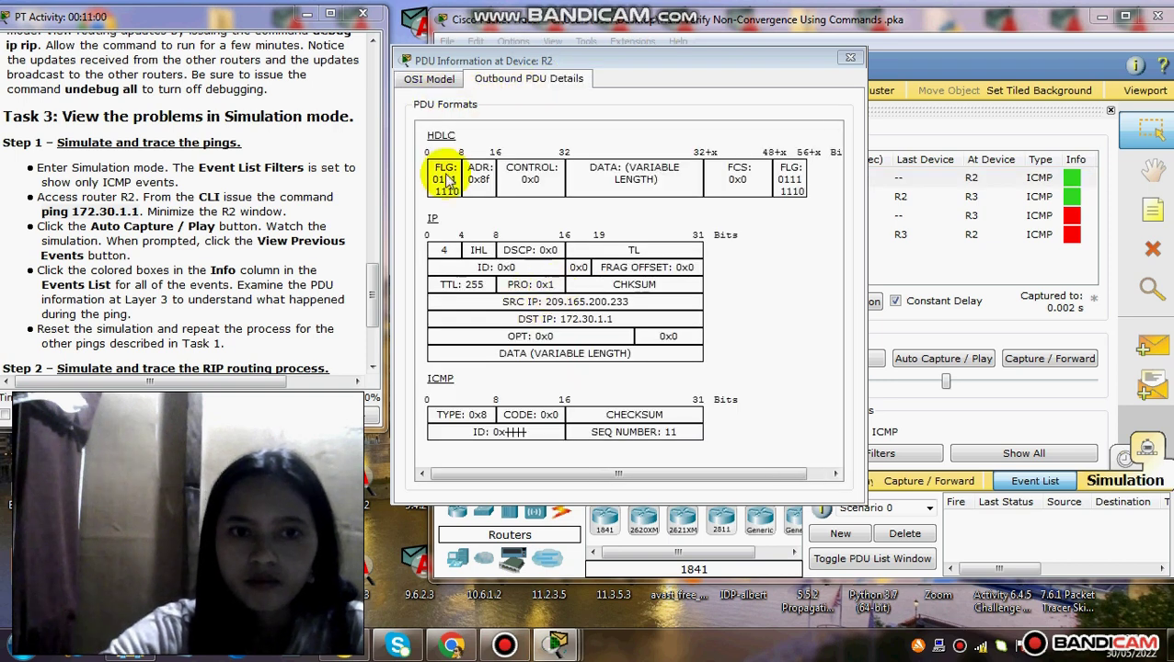
{"action": "left_click", "coordinate": [422, 80]}
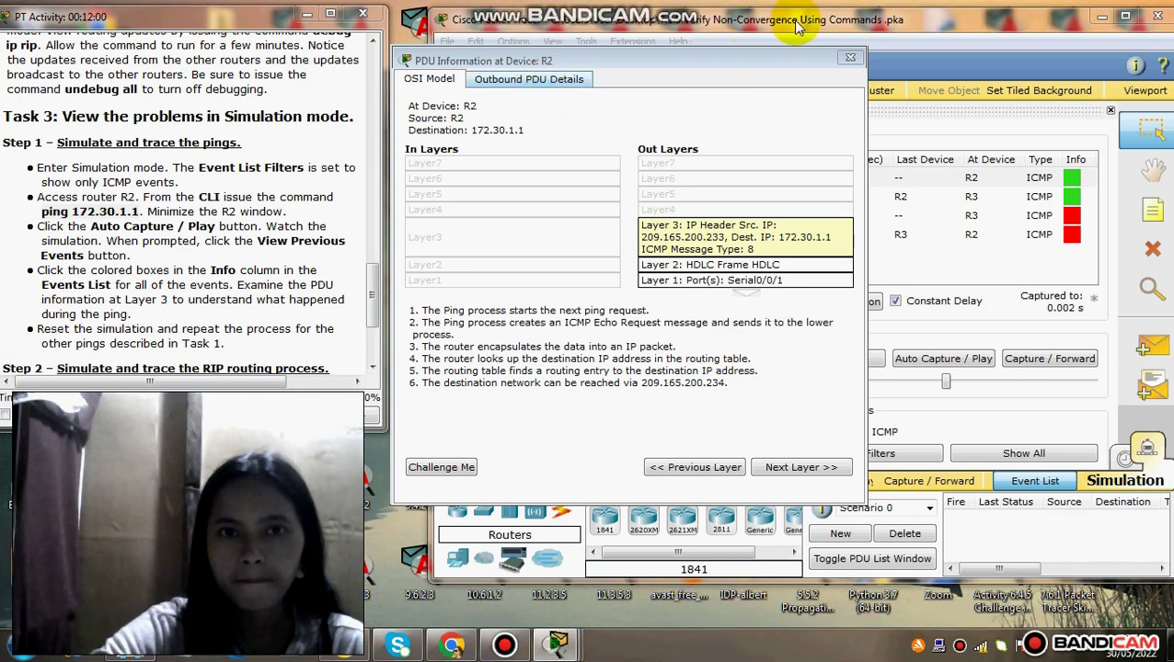
{"action": "left_click", "coordinate": [539, 83]}
{"action": "left_click", "coordinate": [849, 59]}
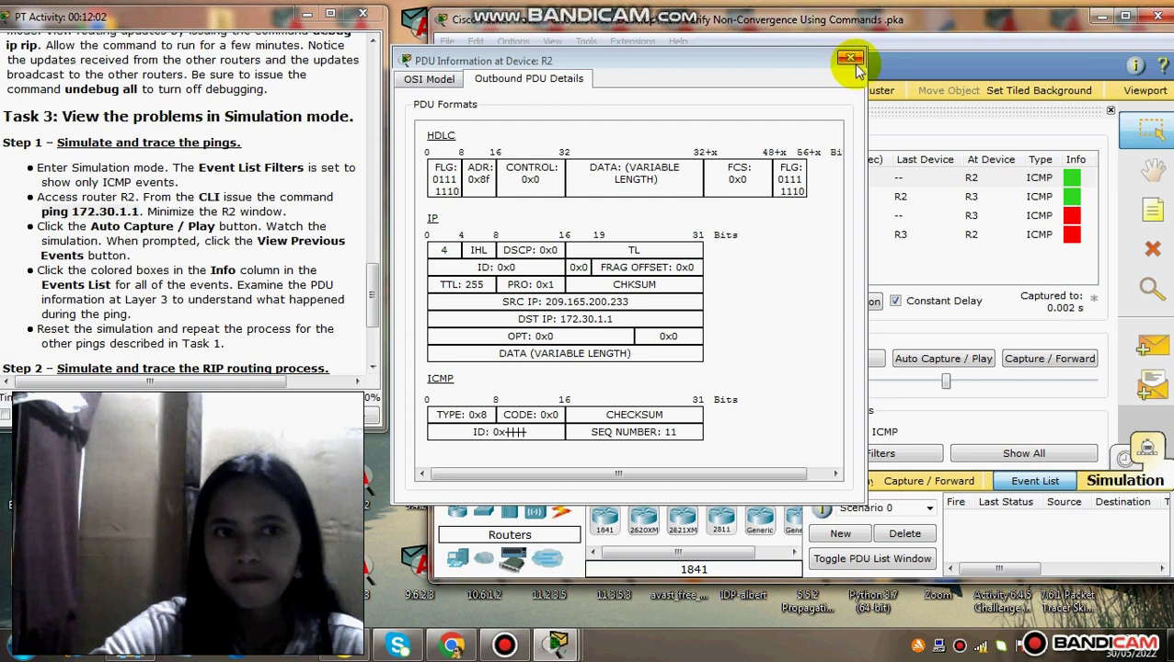
Examine the OSI Model details of both 0.001 s ICMP events at R3 in the event list.
{"action": "left_click", "coordinate": [1070, 202]}
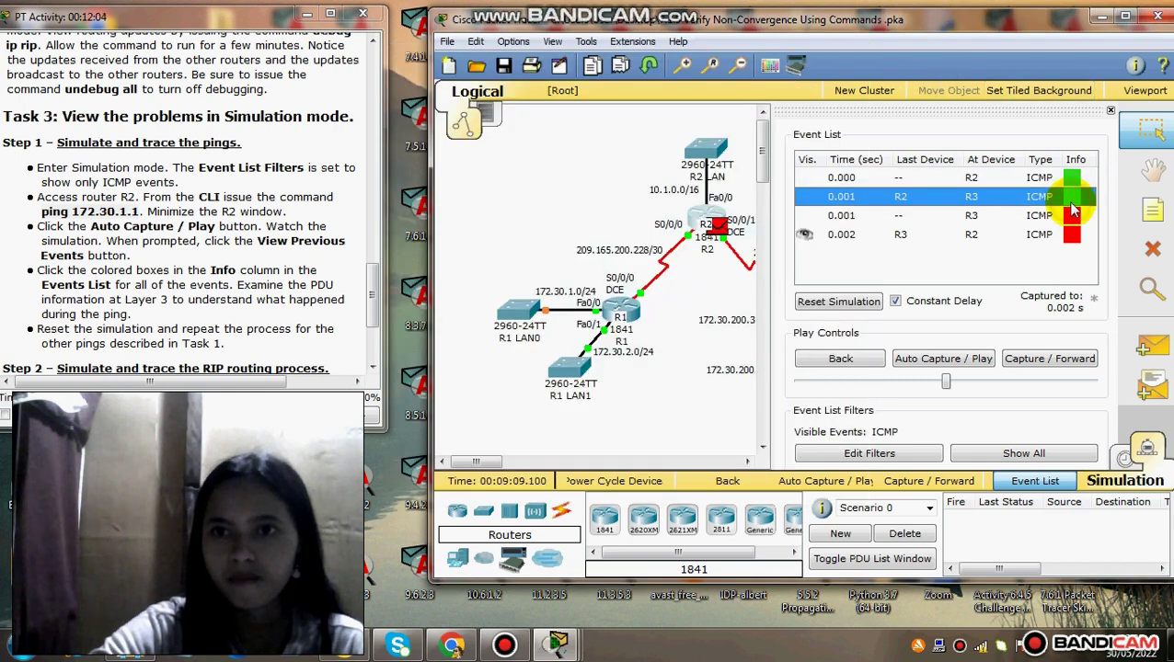
{"action": "left_click", "coordinate": [1070, 210]}
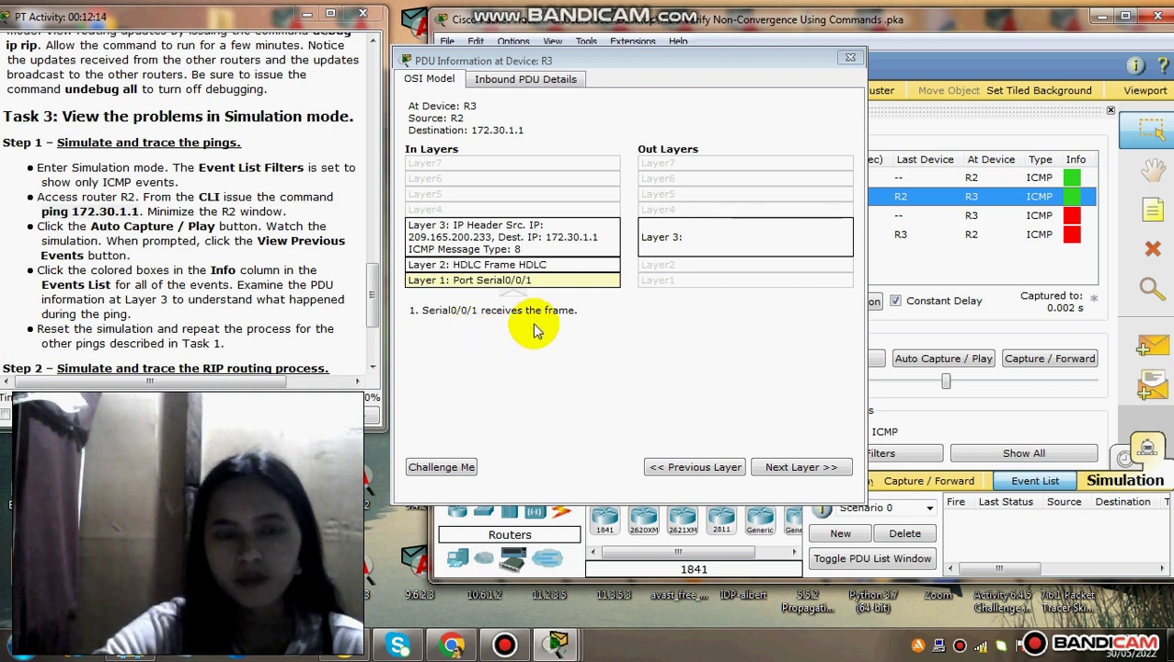
{"action": "left_click", "coordinate": [851, 57]}
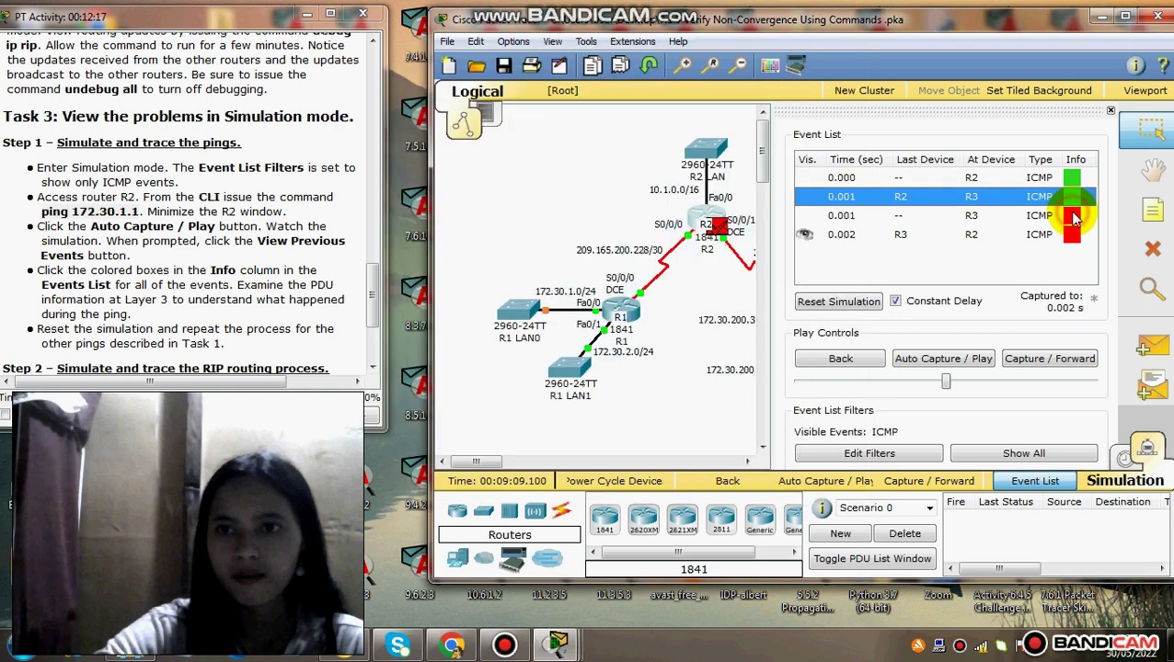
{"action": "left_click", "coordinate": [1070, 220]}
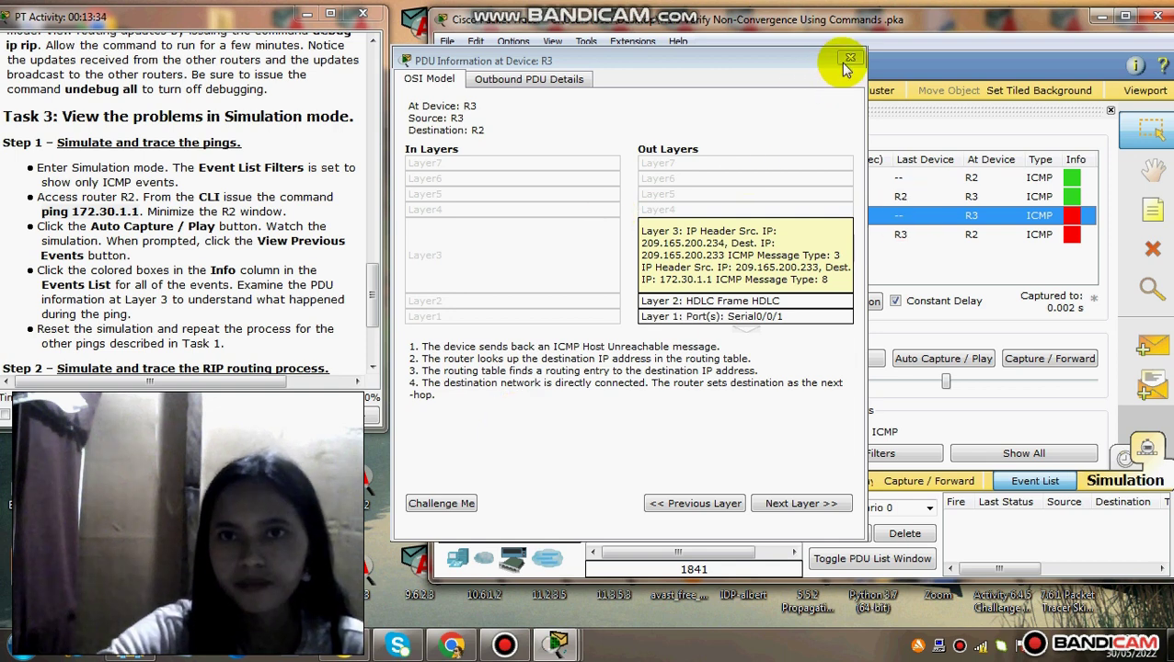
Examine the OSI Model details of the 0.002 s ICMP event at R2, and close the PDU information.
{"action": "left_click", "coordinate": [1072, 237]}
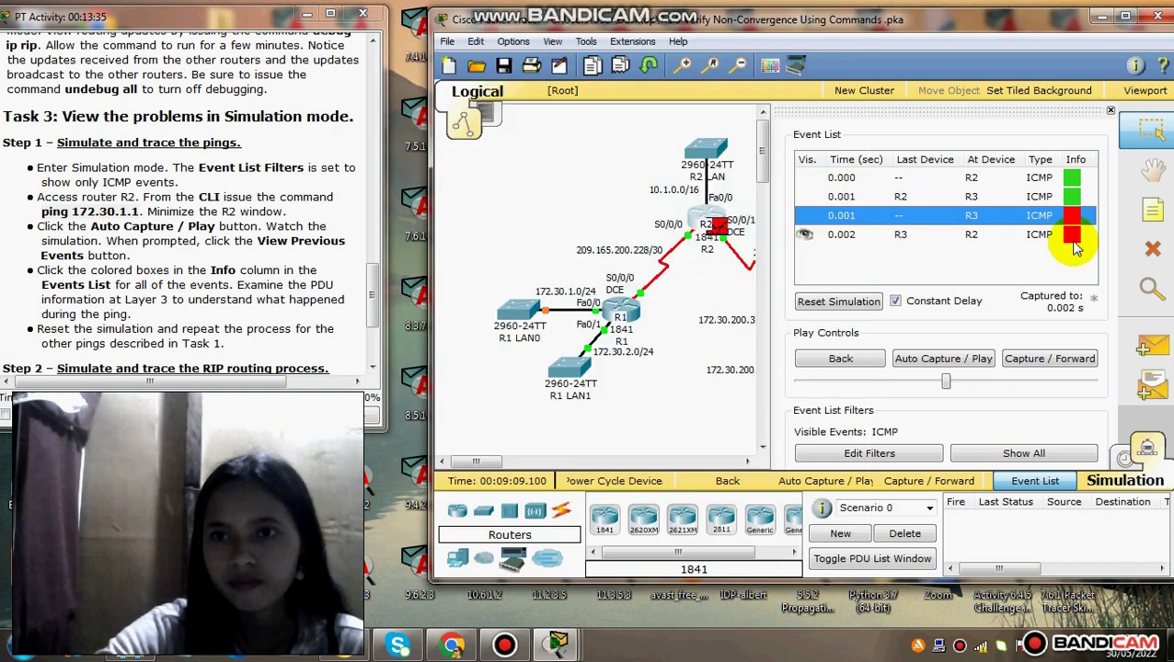
{"action": "left_click", "coordinate": [1072, 241]}
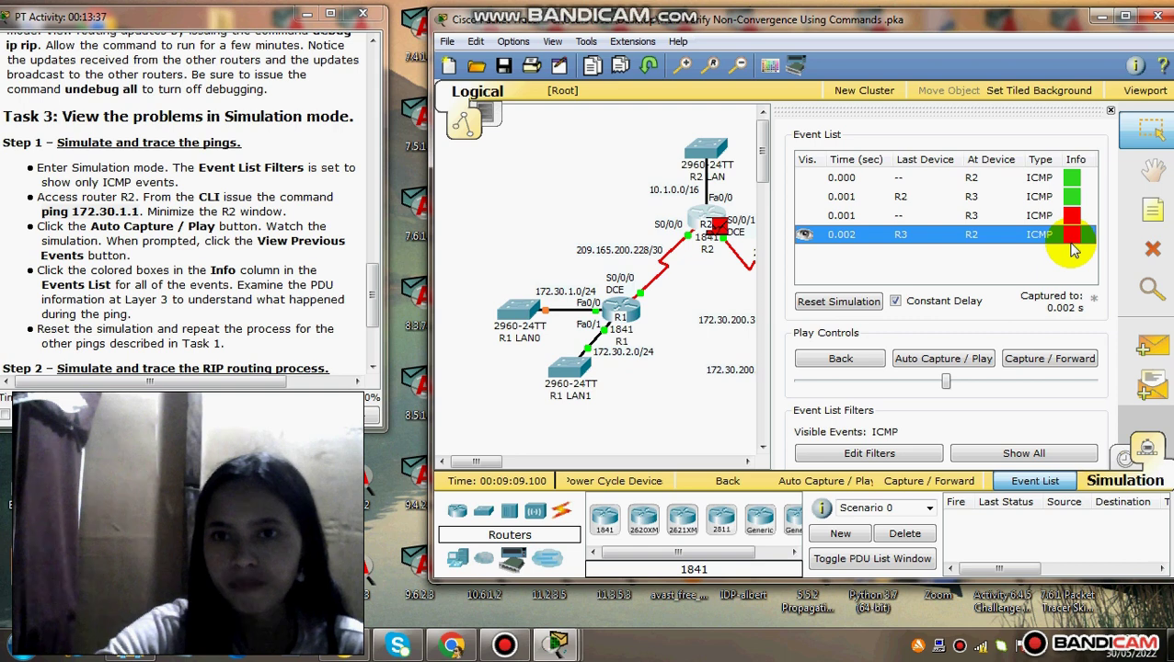
{"action": "left_click", "coordinate": [1072, 241]}
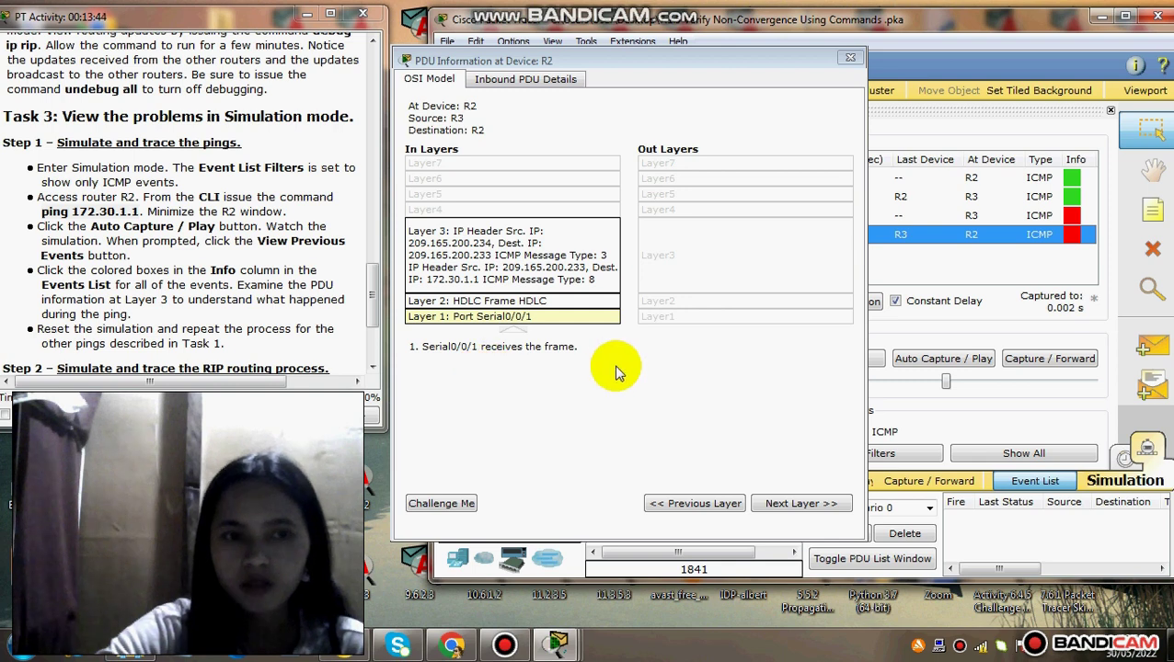
{"action": "left_click", "coordinate": [848, 61]}
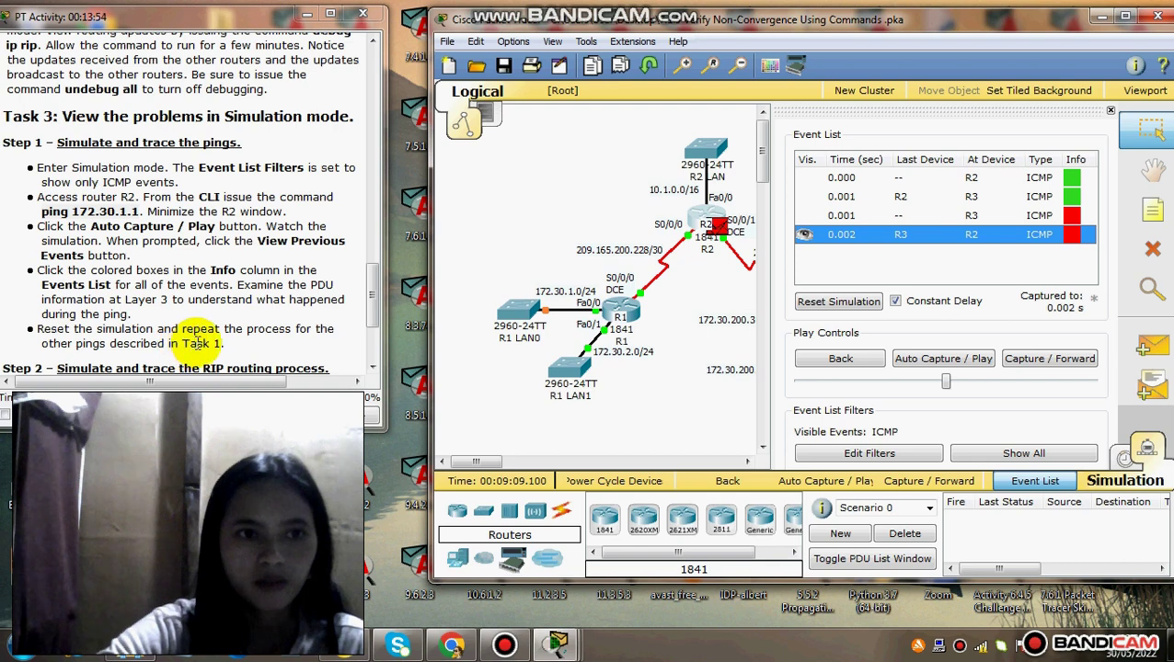
Reset the simulation for Task 3 Step 2 and bring the full RIP tracing instructions into view.
{"action": "scroll", "coordinate": [198, 344], "scroll_direction": "down", "scroll_amount": 3}
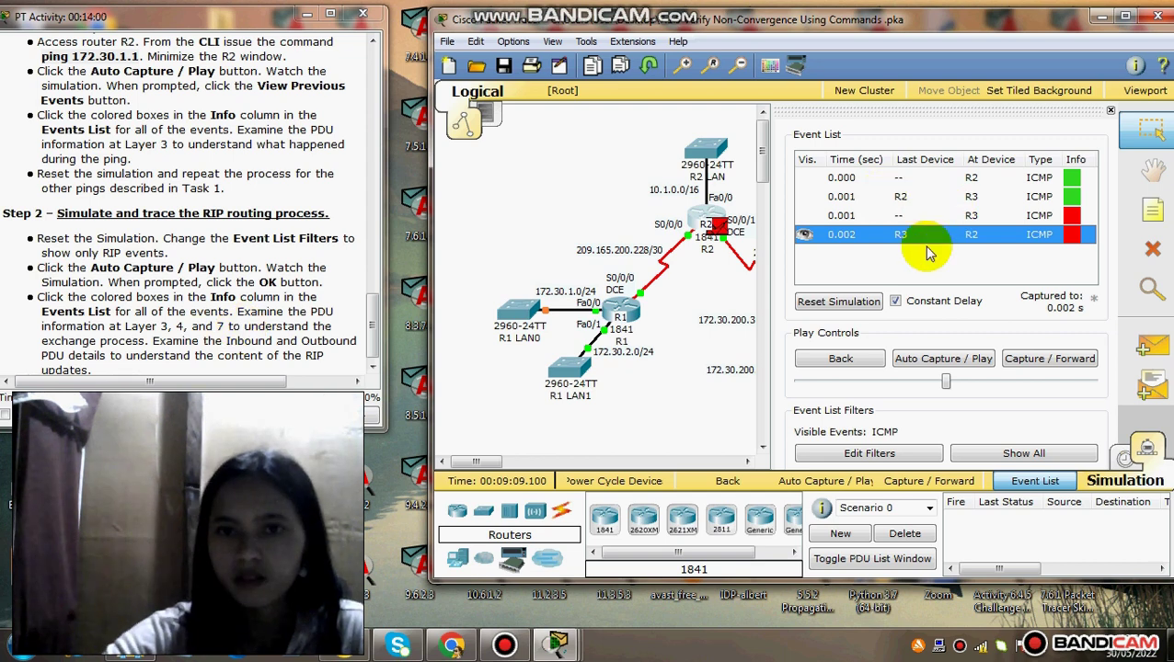
{"action": "left_click", "coordinate": [839, 302]}
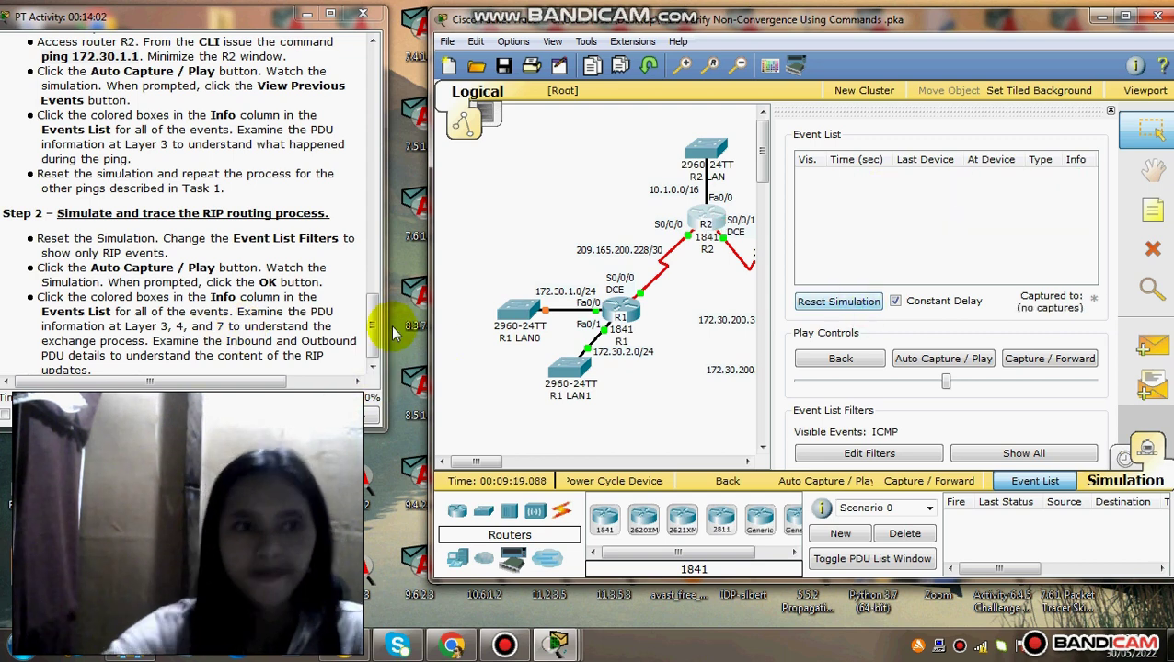
{"action": "scroll", "coordinate": [273, 318], "scroll_direction": "down", "scroll_amount": 1}
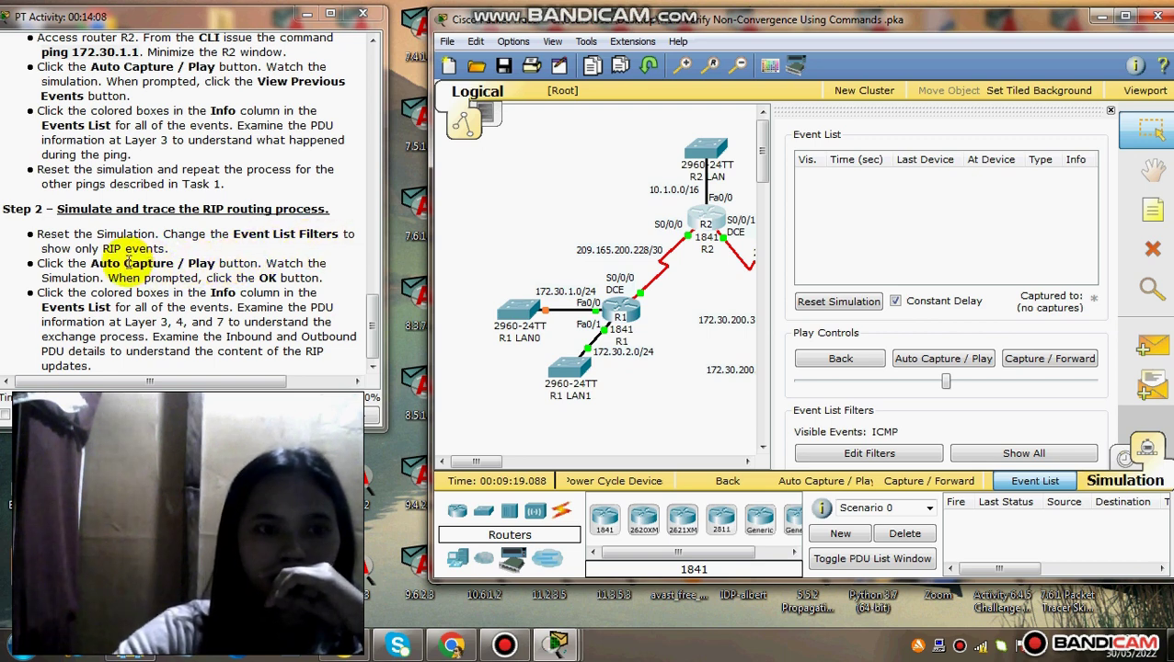
Filter the event list to RIP events only, and run Auto Capture / Play to capture the RIP updates before stopping it.
{"action": "left_click", "coordinate": [865, 454]}
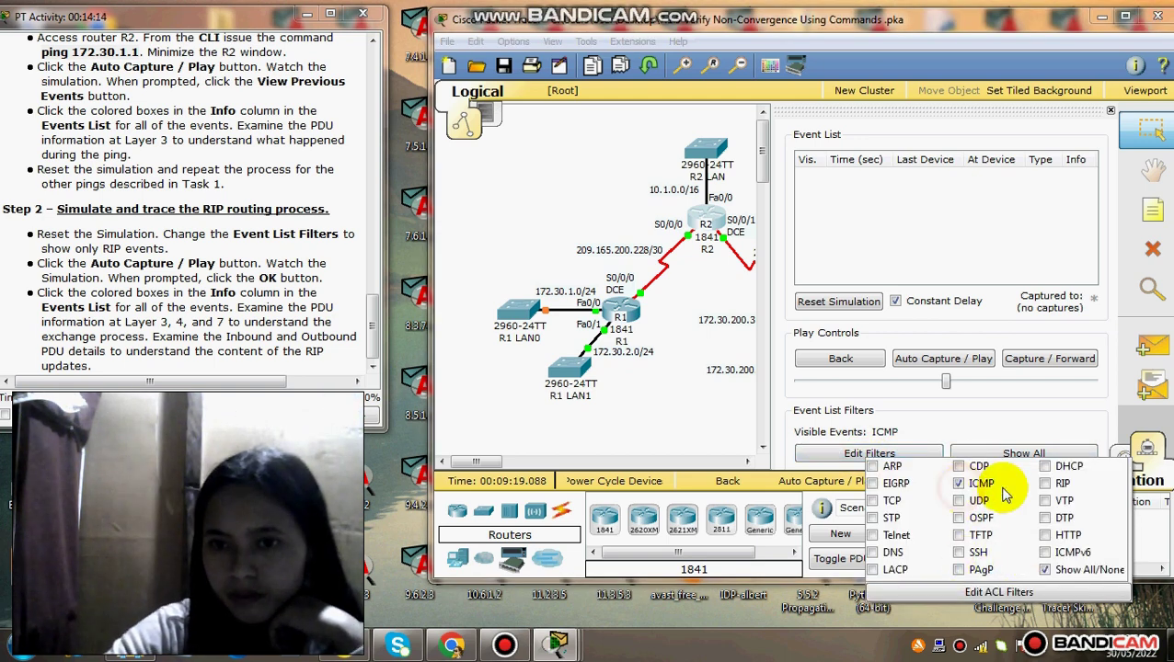
{"action": "left_click", "coordinate": [1044, 485]}
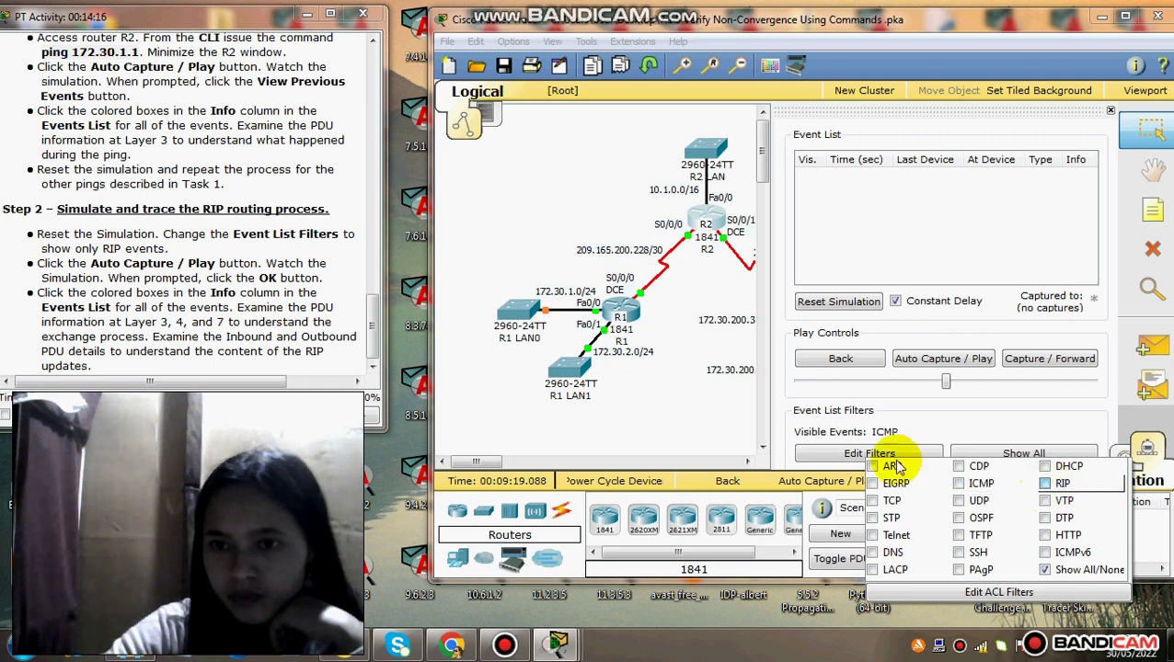
{"action": "left_click", "coordinate": [778, 416]}
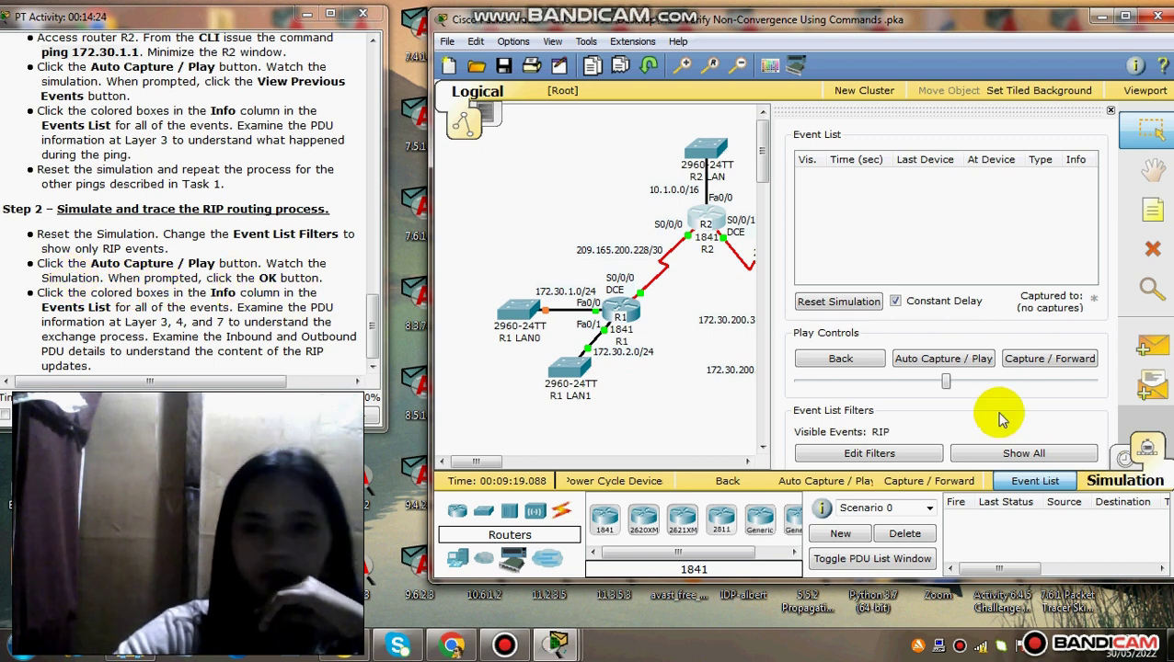
{"action": "left_click", "coordinate": [952, 366]}
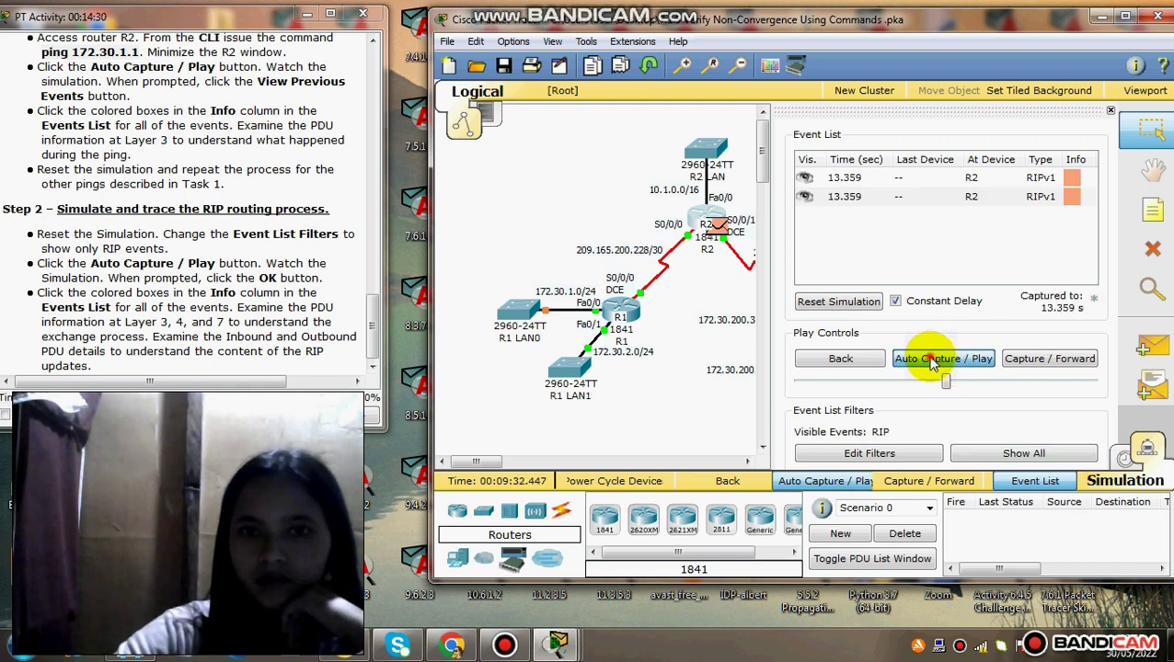
{"action": "left_click", "coordinate": [932, 363]}
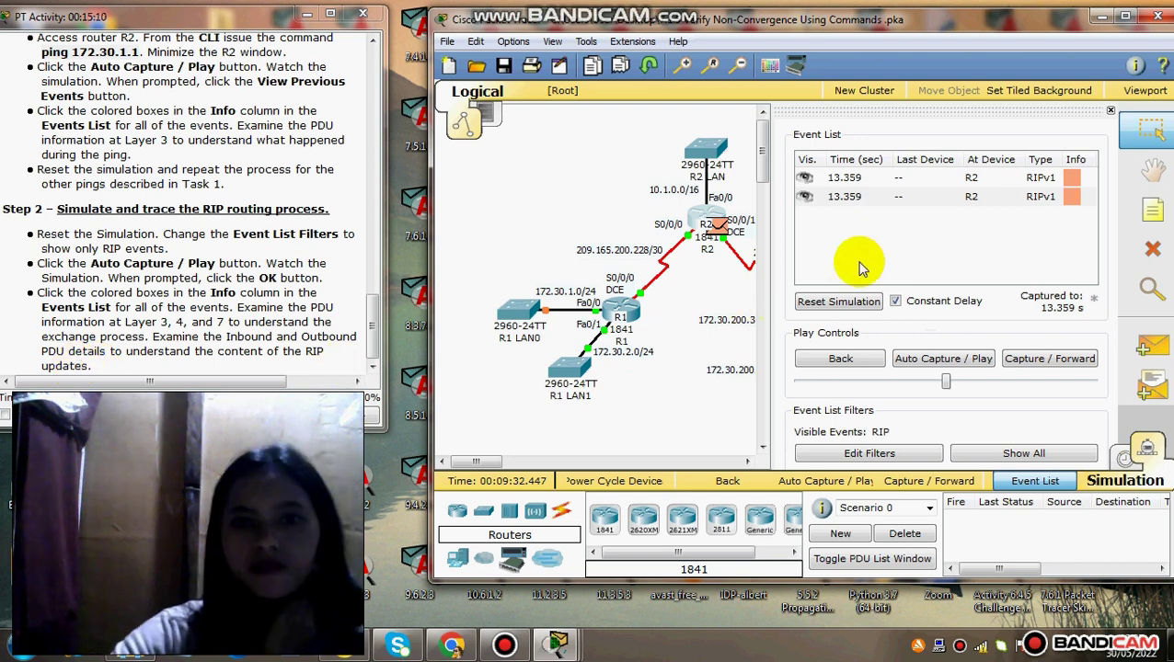
Examine the OSI Model and Outbound PDU Details of the first RIPv1 event at R2, and close the PDU information.
{"action": "left_click", "coordinate": [1073, 180]}
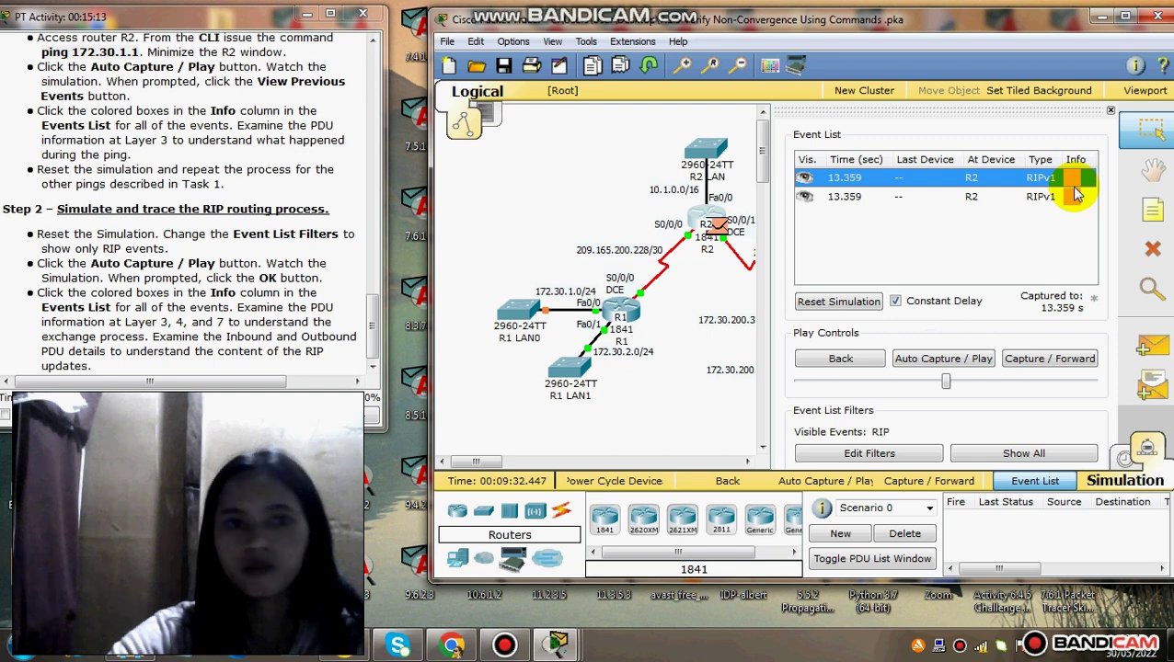
{"action": "left_click", "coordinate": [1074, 189]}
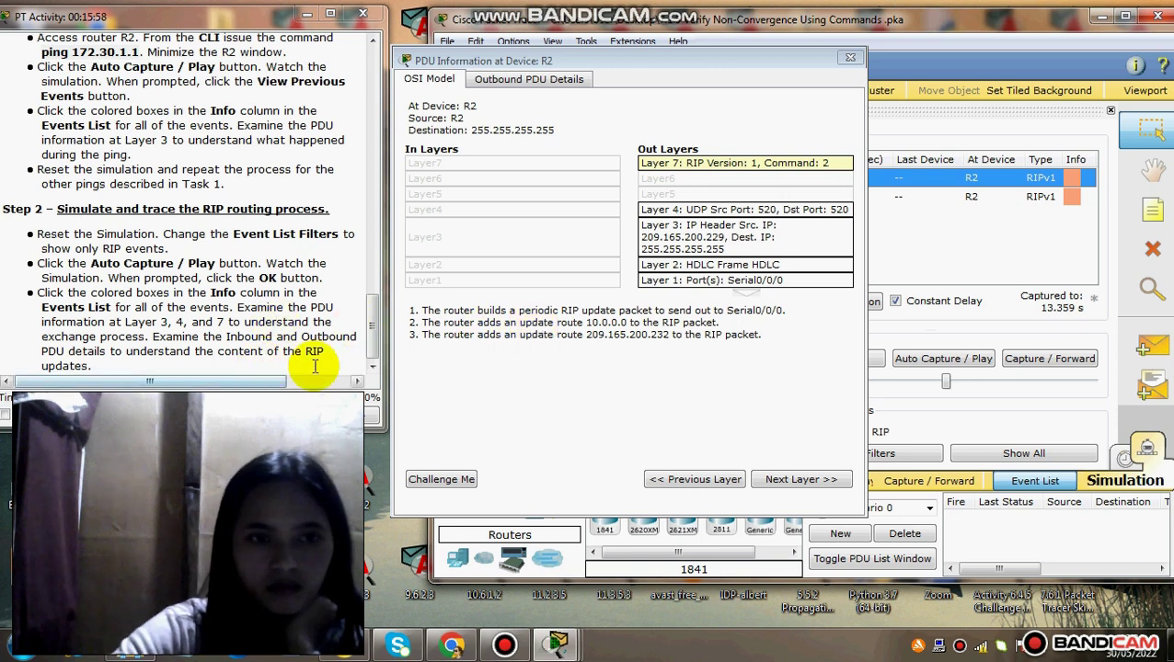
{"action": "left_click", "coordinate": [516, 83]}
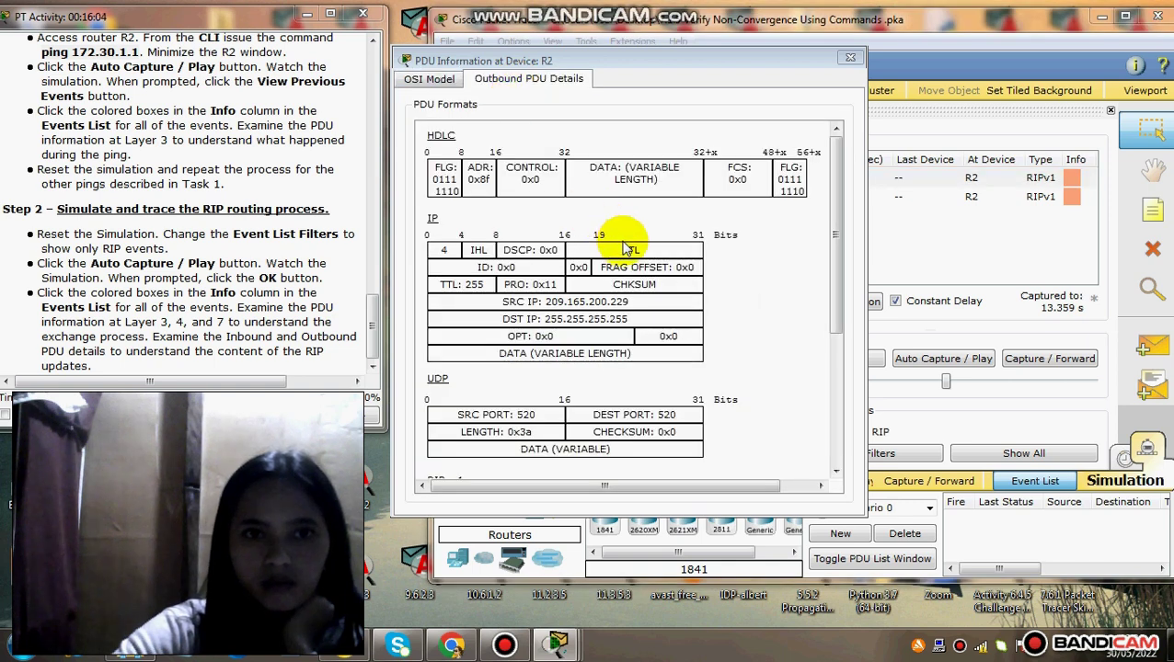
{"action": "scroll", "coordinate": [631, 251], "scroll_direction": "down", "scroll_amount": 5}
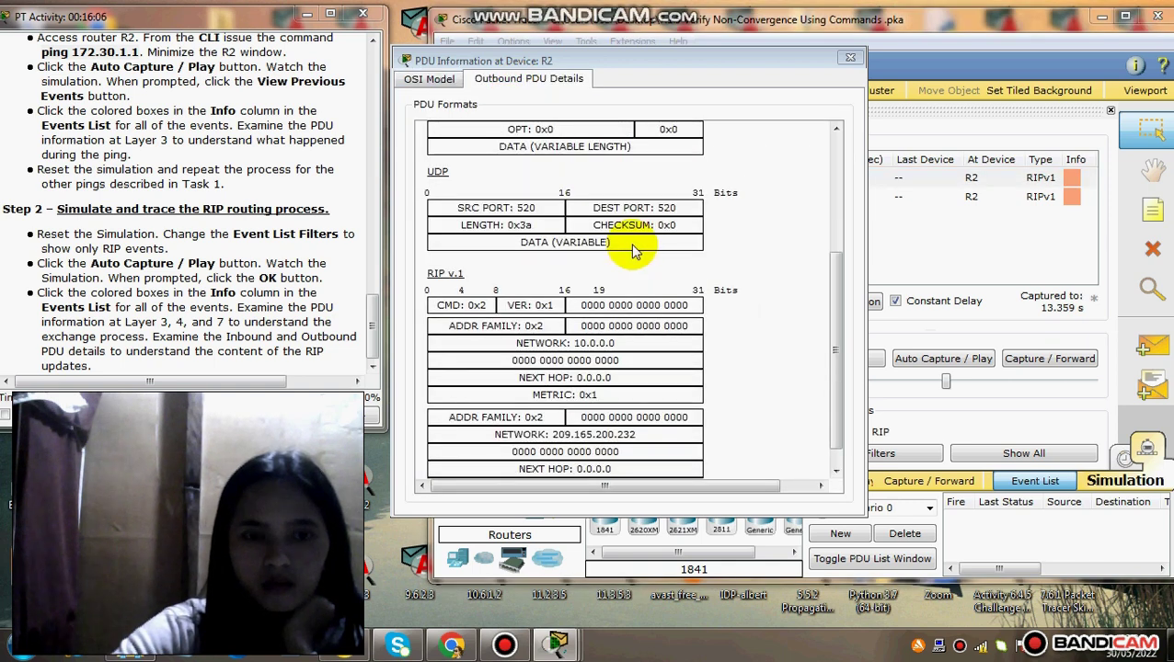
{"action": "scroll", "coordinate": [635, 251], "scroll_direction": "down", "scroll_amount": 1}
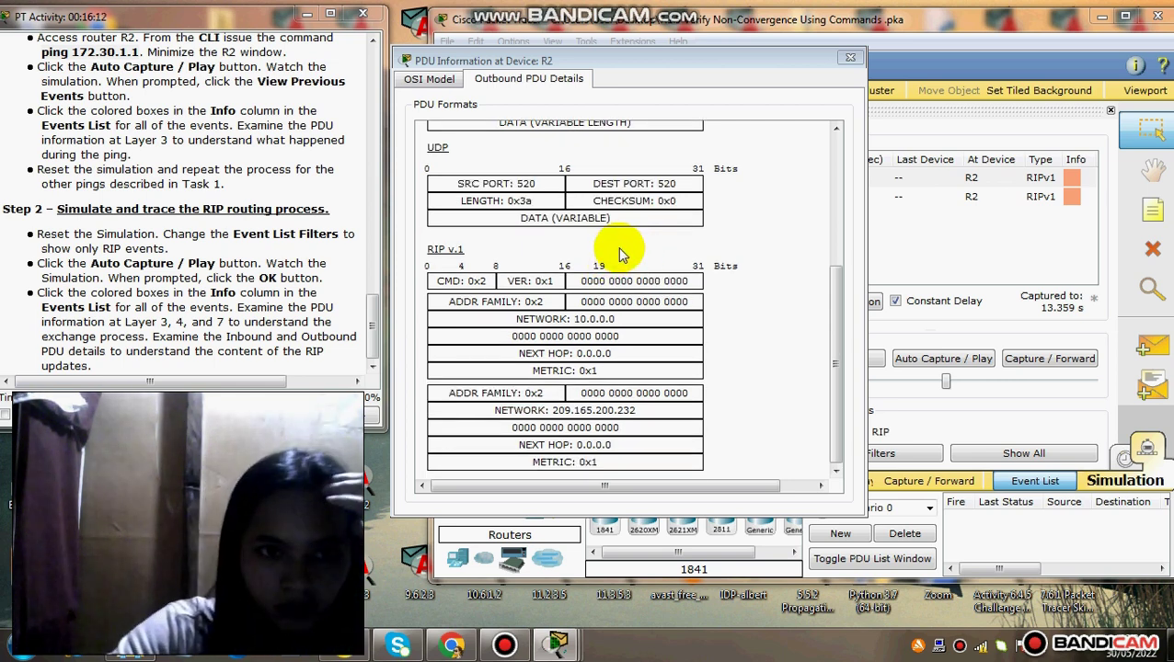
{"action": "scroll", "coordinate": [641, 302], "scroll_direction": "up", "scroll_amount": 5}
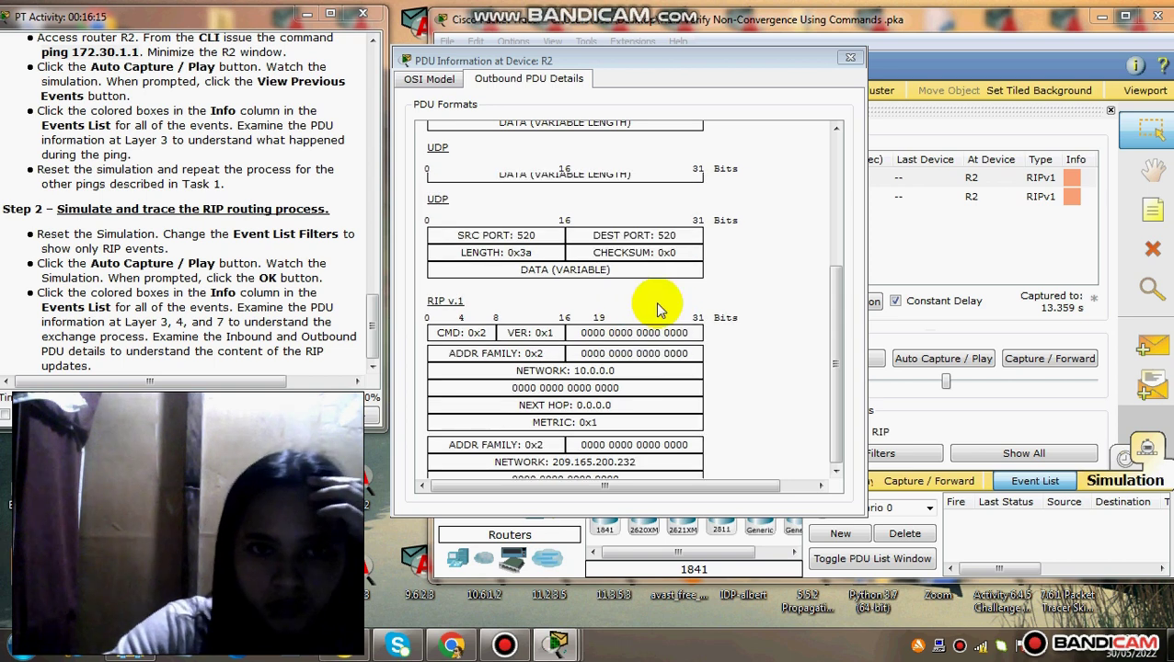
{"action": "scroll", "coordinate": [661, 312], "scroll_direction": "down", "scroll_amount": 5}
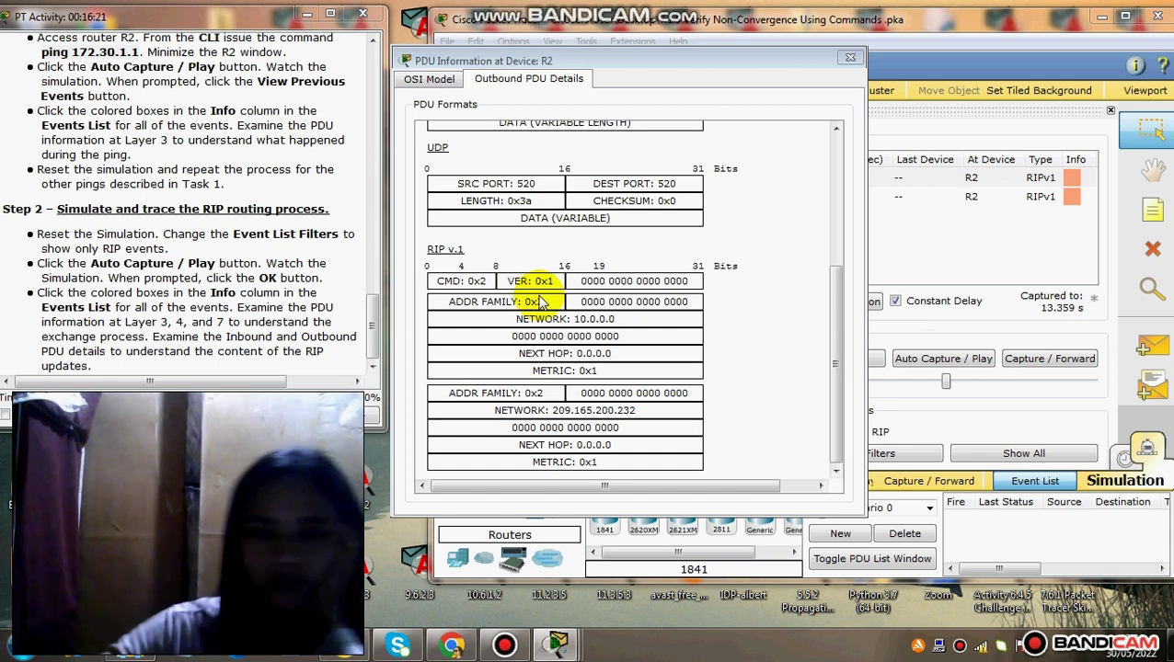
{"action": "scroll", "coordinate": [607, 267], "scroll_direction": "up", "scroll_amount": 5}
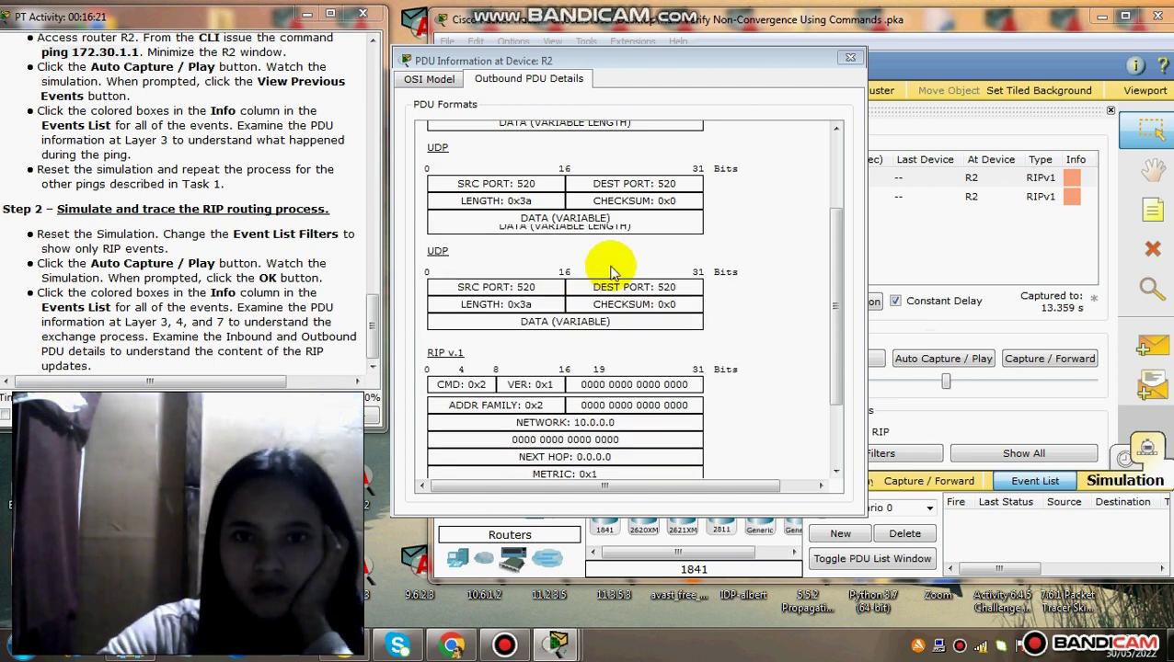
{"action": "left_click", "coordinate": [851, 60]}
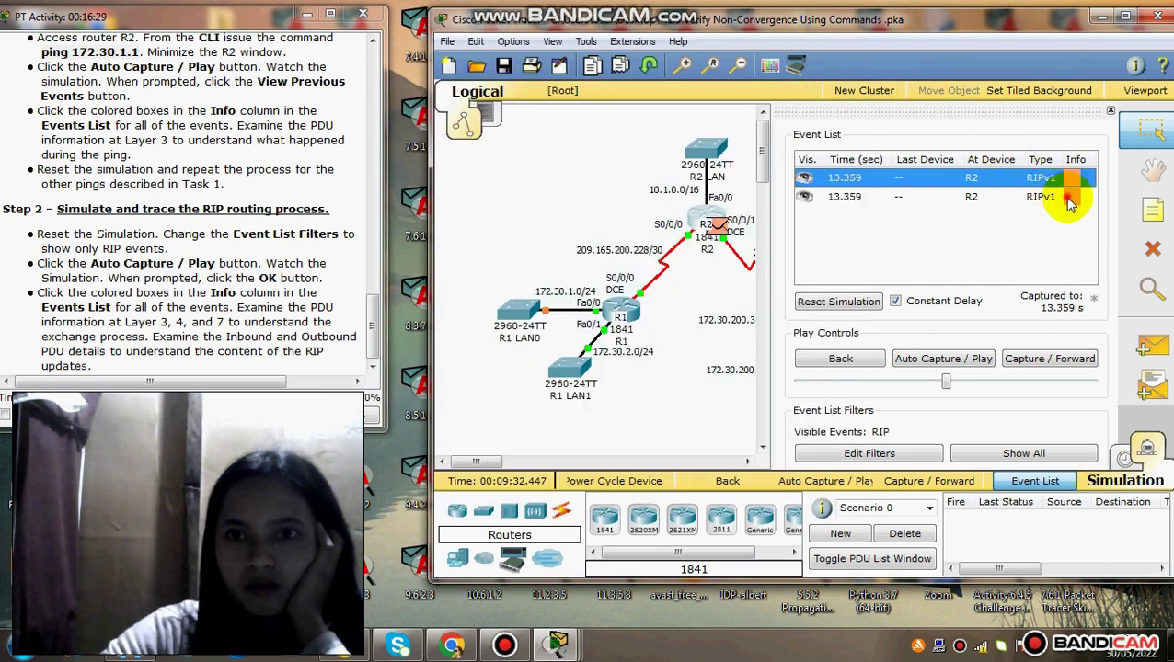
Examine the OSI Model and Outbound PDU Details of the second RIPv1 event at R2, and close the PDU information.
{"action": "left_click", "coordinate": [1069, 198]}
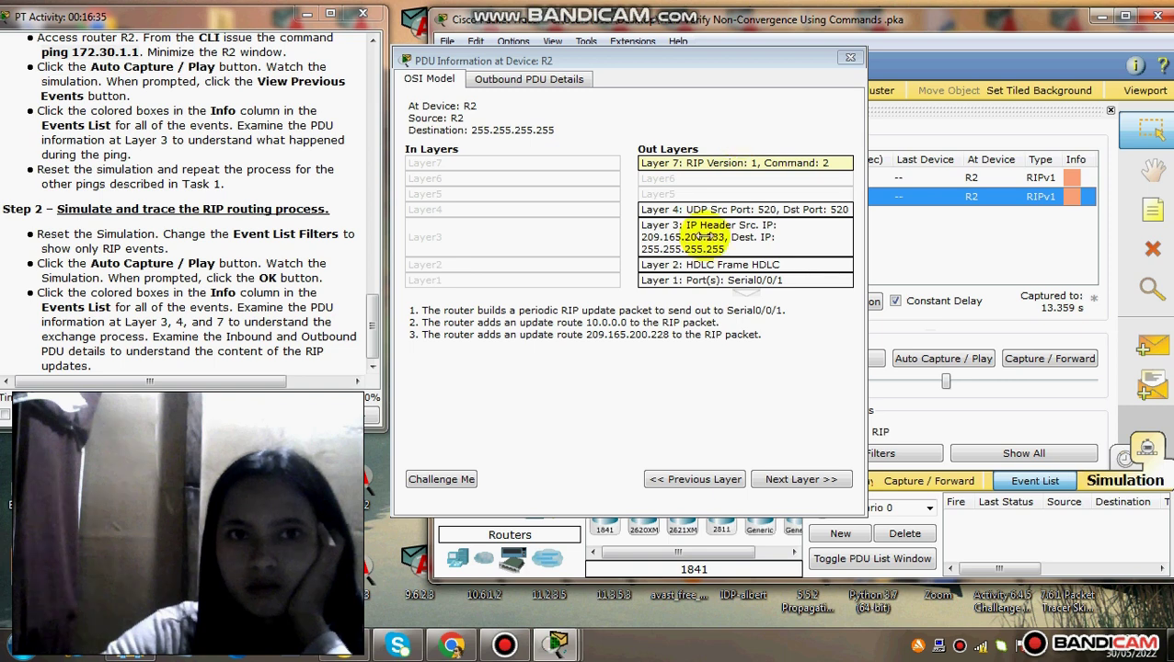
{"action": "left_click", "coordinate": [532, 78]}
{"action": "scroll", "coordinate": [529, 252], "scroll_direction": "down", "scroll_amount": 3}
{"action": "scroll", "coordinate": [535, 250], "scroll_direction": "down", "scroll_amount": 2}
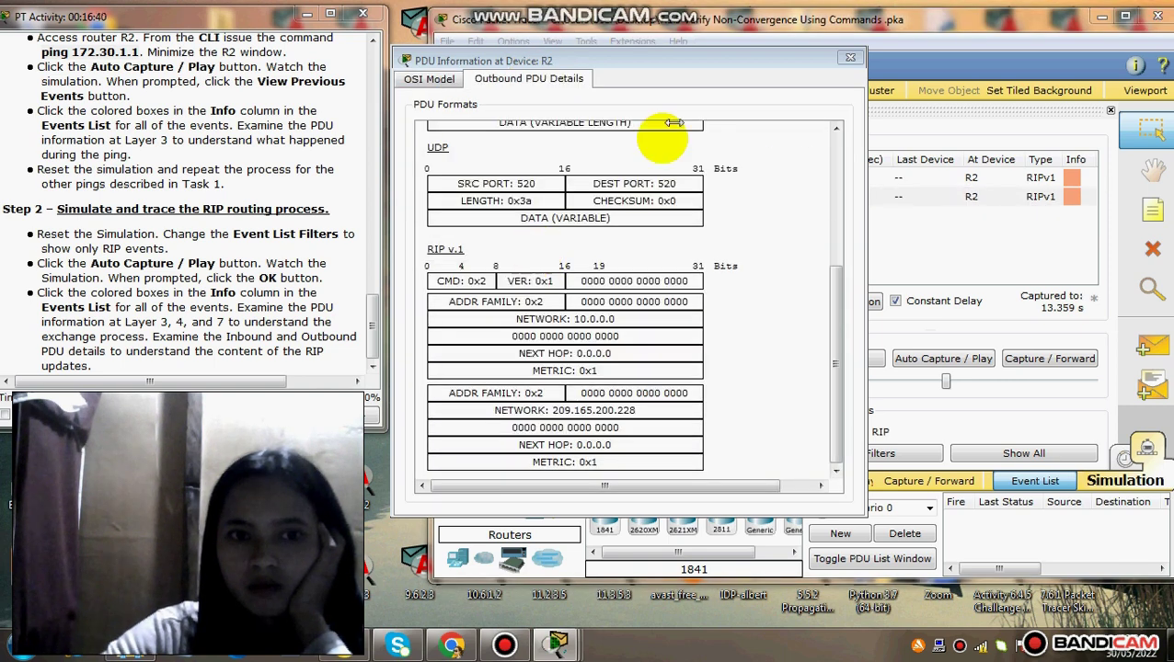
{"action": "left_click", "coordinate": [846, 61]}
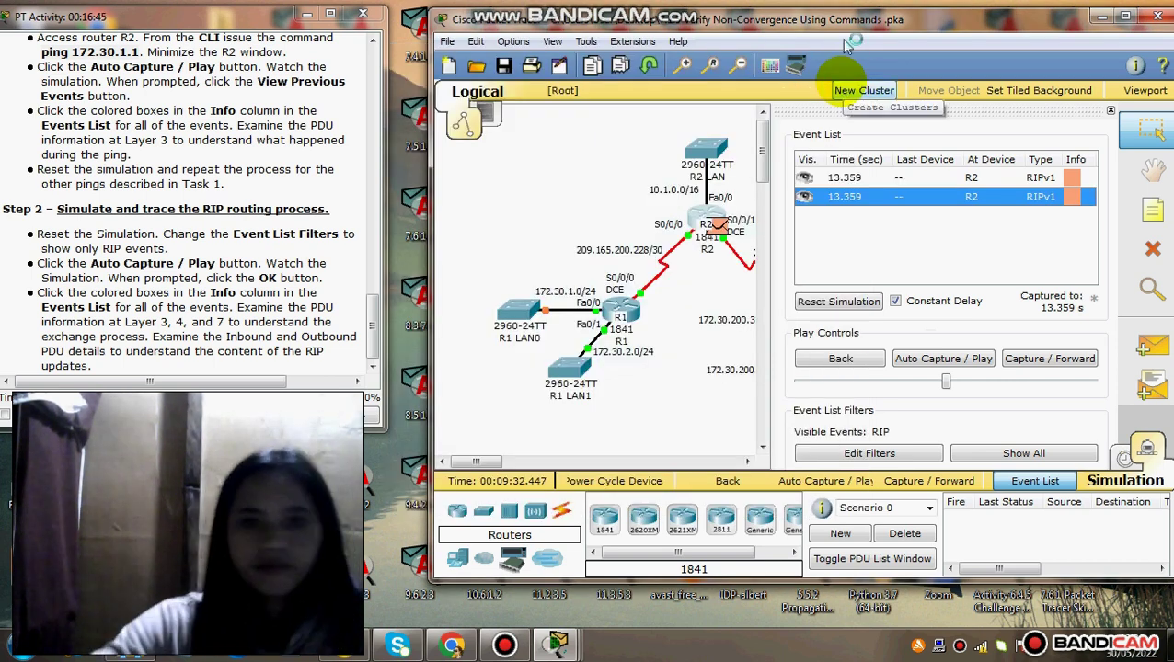
View the whole topology in the enlarged main window, restore its size, and return to the beginning of the activity instructions.
{"action": "left_click", "coordinate": [1124, 17]}
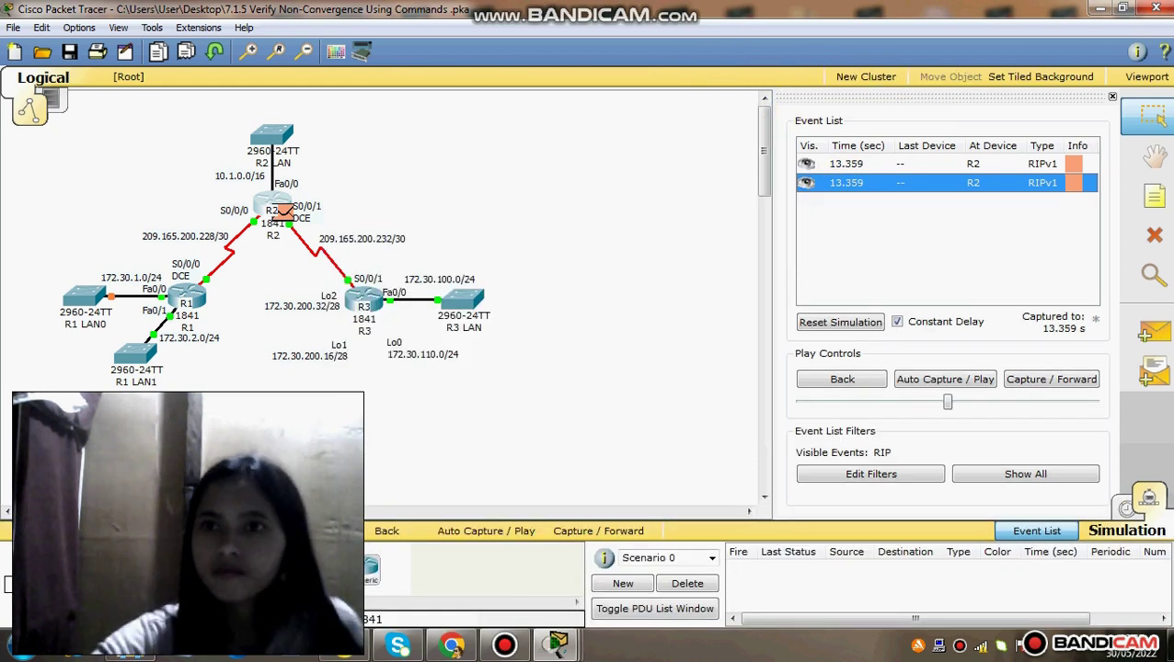
{"action": "left_click", "coordinate": [1118, 8]}
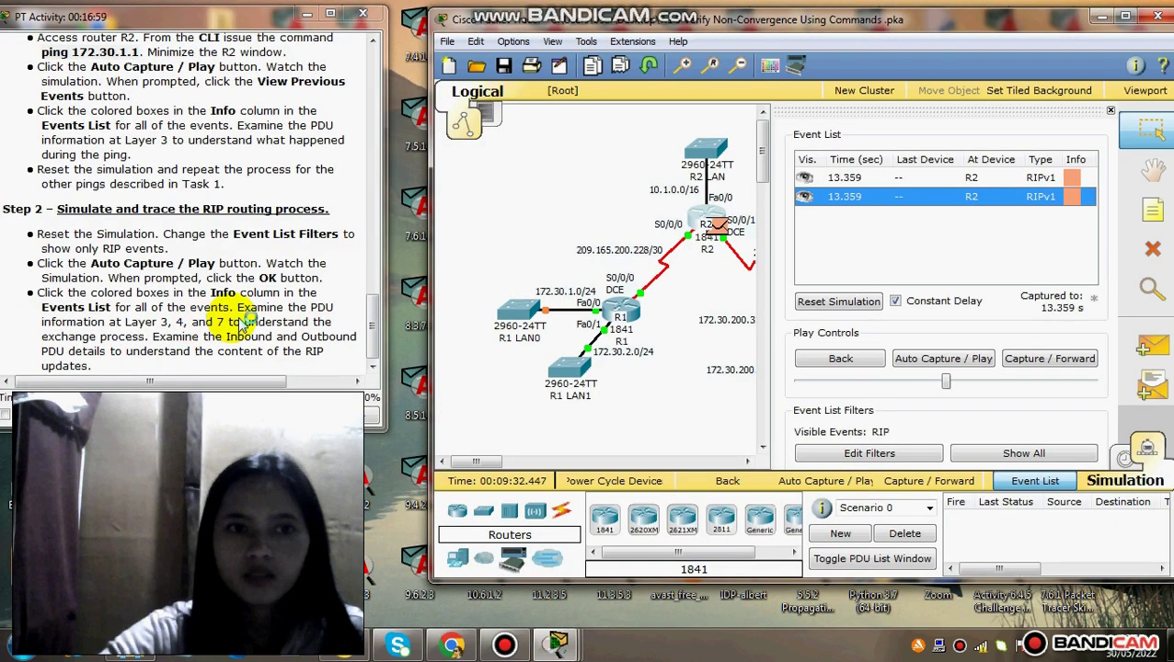
{"action": "scroll", "coordinate": [230, 275], "scroll_direction": "up", "scroll_amount": 10}
{"action": "scroll", "coordinate": [239, 241], "scroll_direction": "up", "scroll_amount": 10}
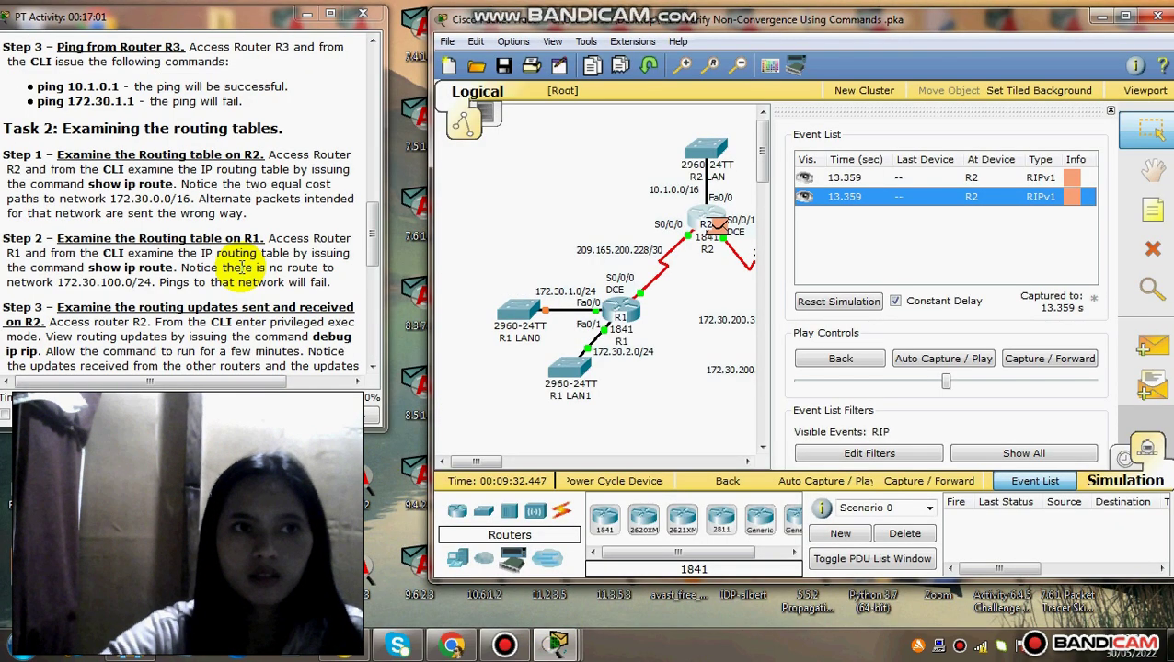
{"action": "left_click", "coordinate": [505, 645]}
{"action": "left_click", "coordinate": [442, 401]}
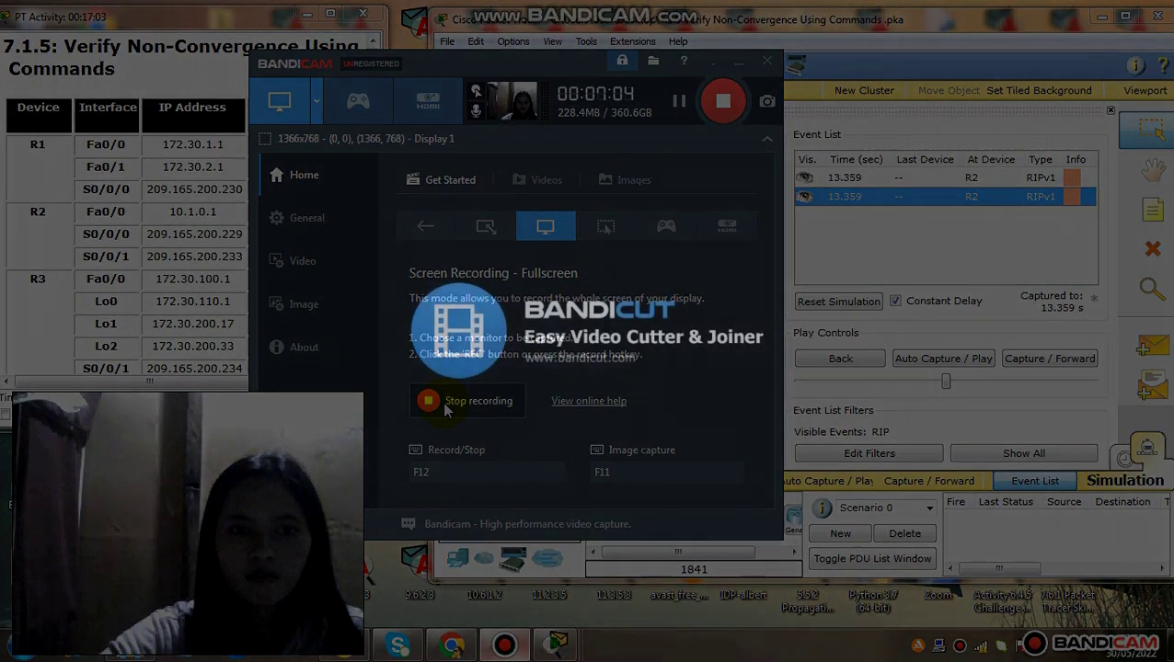